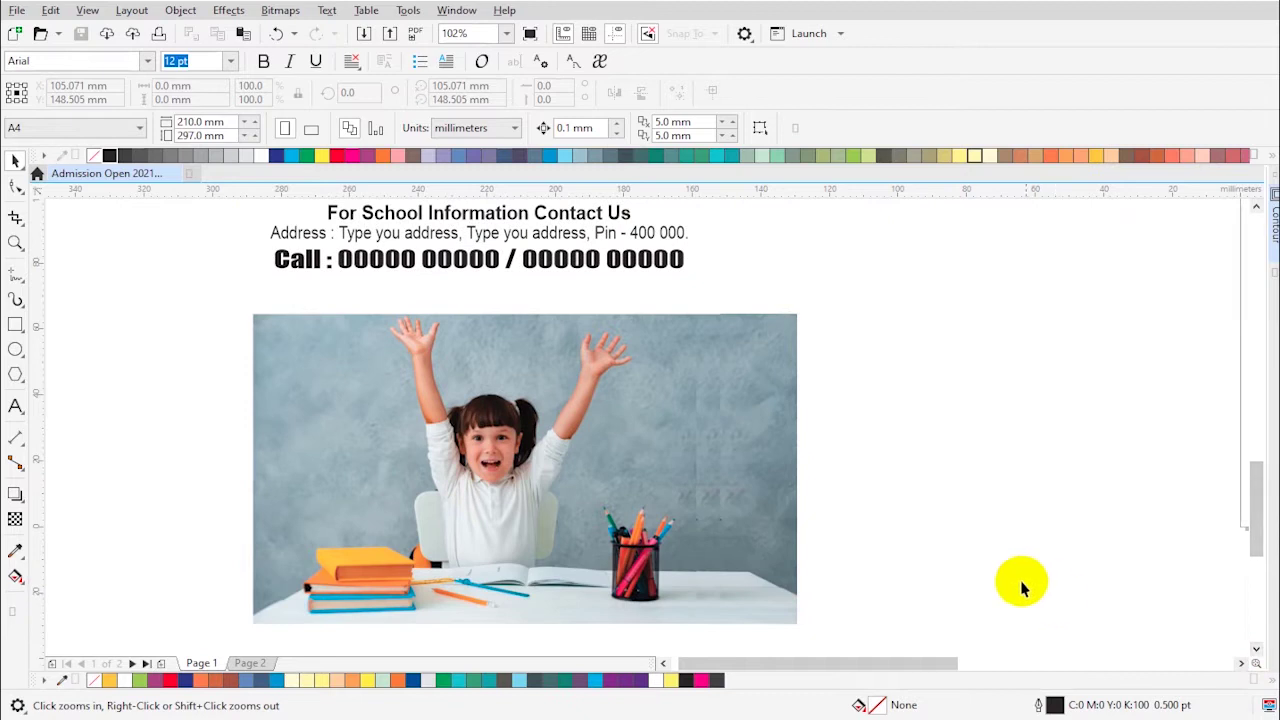
# Add a rectangle covering the whole A4 page, 210 x 297 mm
pyautogui.click(1036, 523)
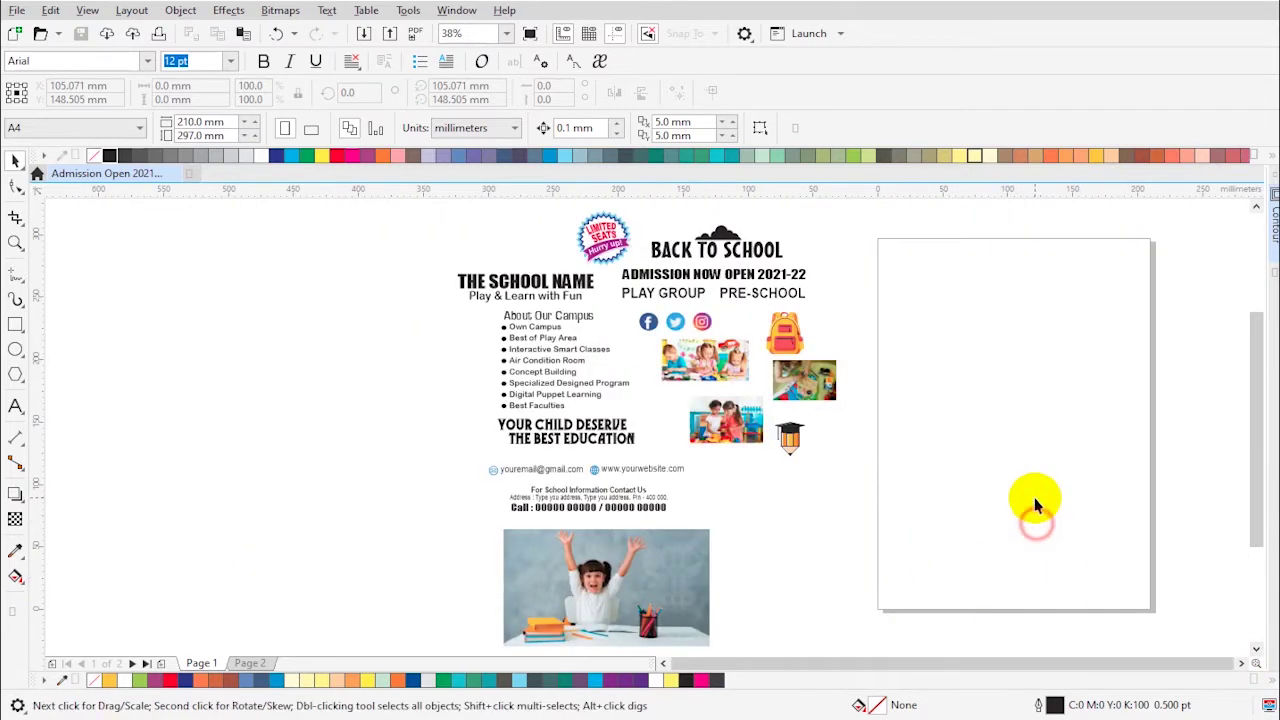
pyautogui.doubleClick(15, 324)
pyautogui.press('z')
pyautogui.moveTo(871, 234); pyautogui.dragTo(1150, 612)
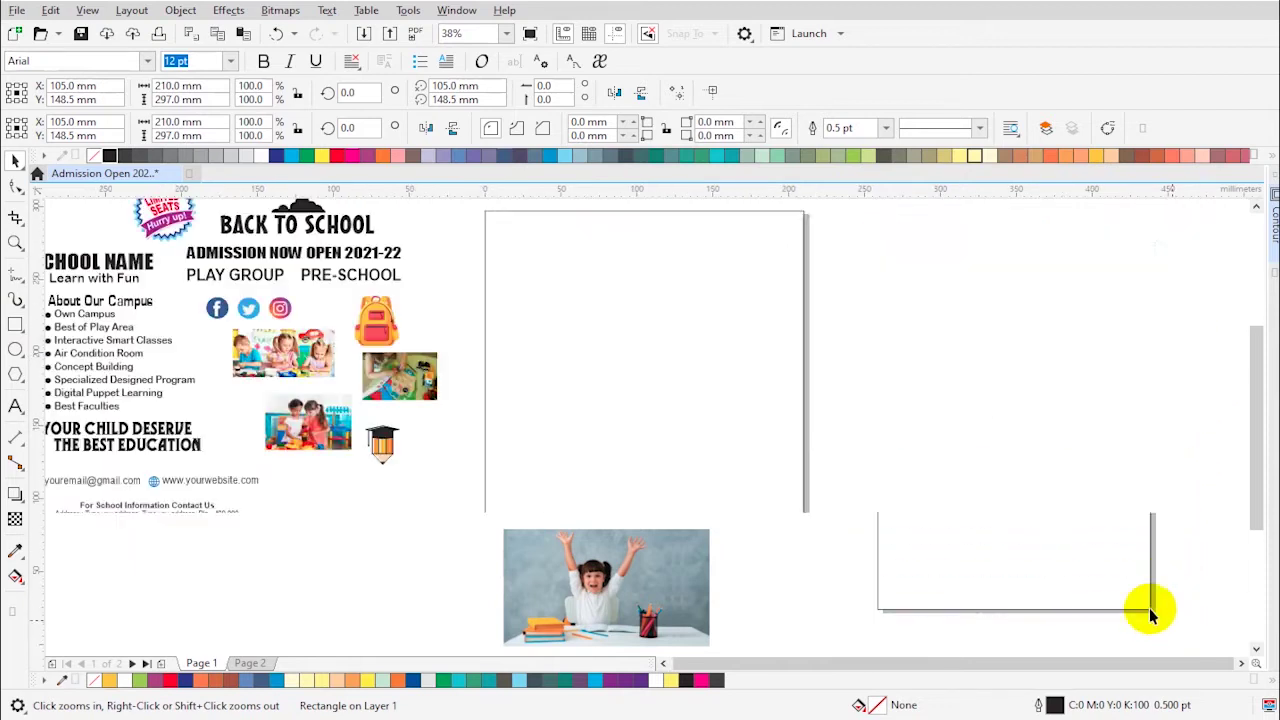
pyautogui.click(996, 511)
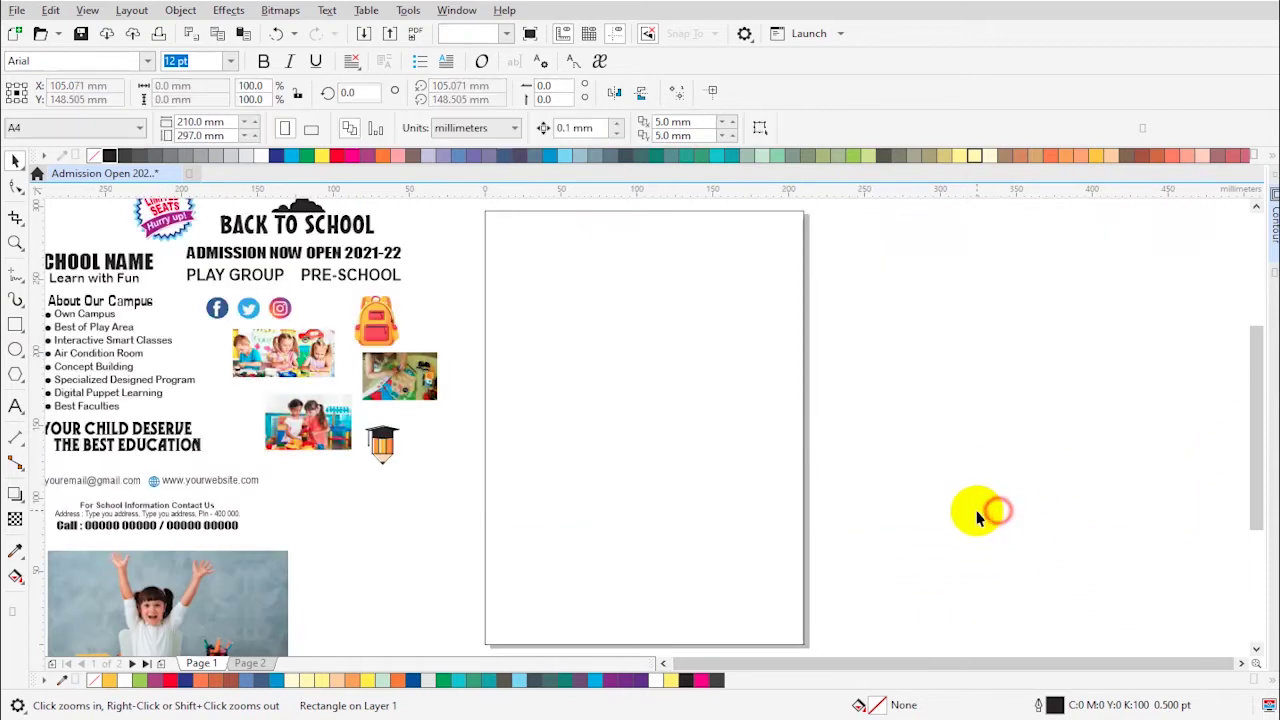
# Shrink the page rectangle down to the lower half, about 146 mm high, and convert it to curves
pyautogui.click(620, 215)
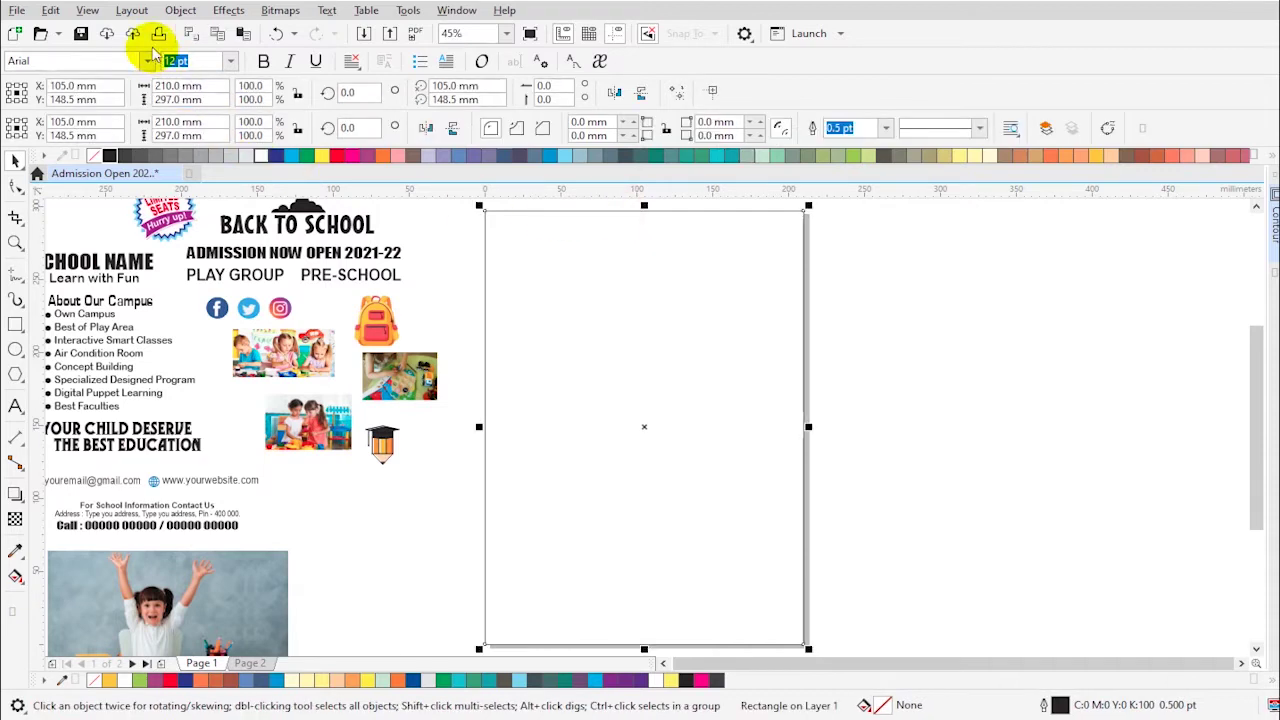
pyautogui.moveTo(644, 205); pyautogui.dragTo(677, 424)
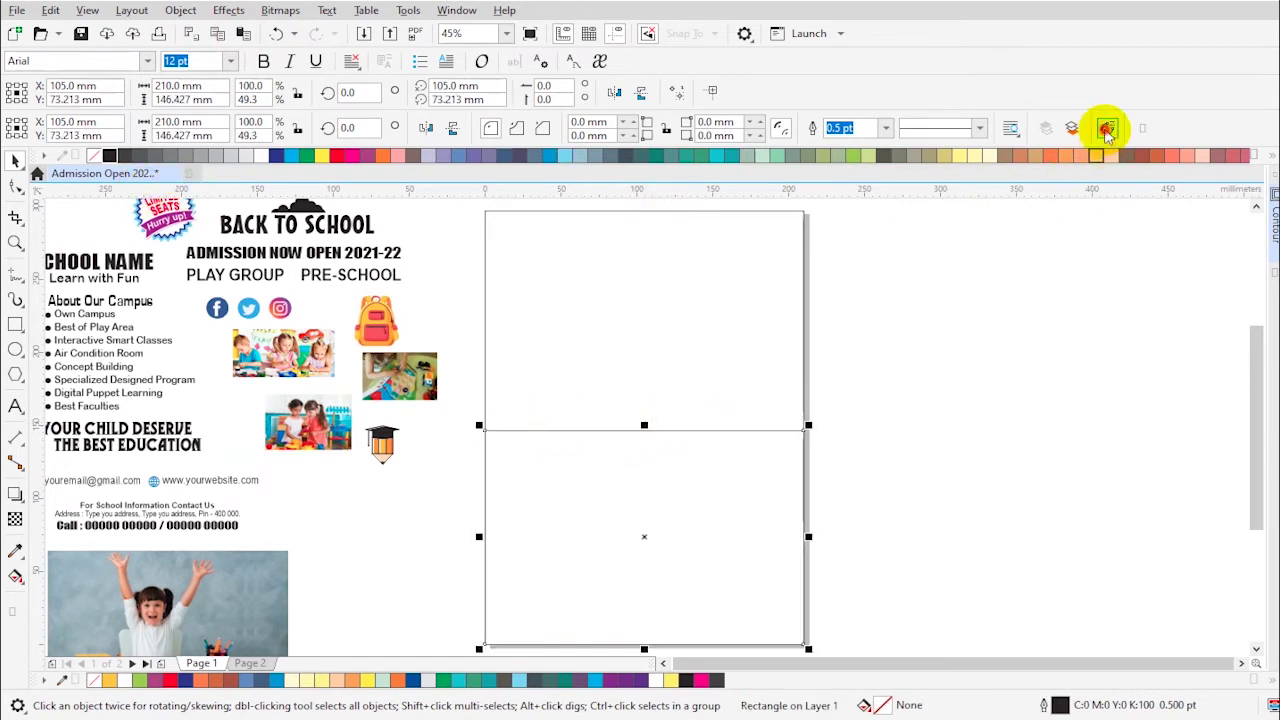
pyautogui.click(695, 426)
# Select the lower shape's nodes and convert its straight edges to editable curve segments
pyautogui.click(15, 187)
pyautogui.hotkey('ctrl', 'a')
pyautogui.click(467, 421)
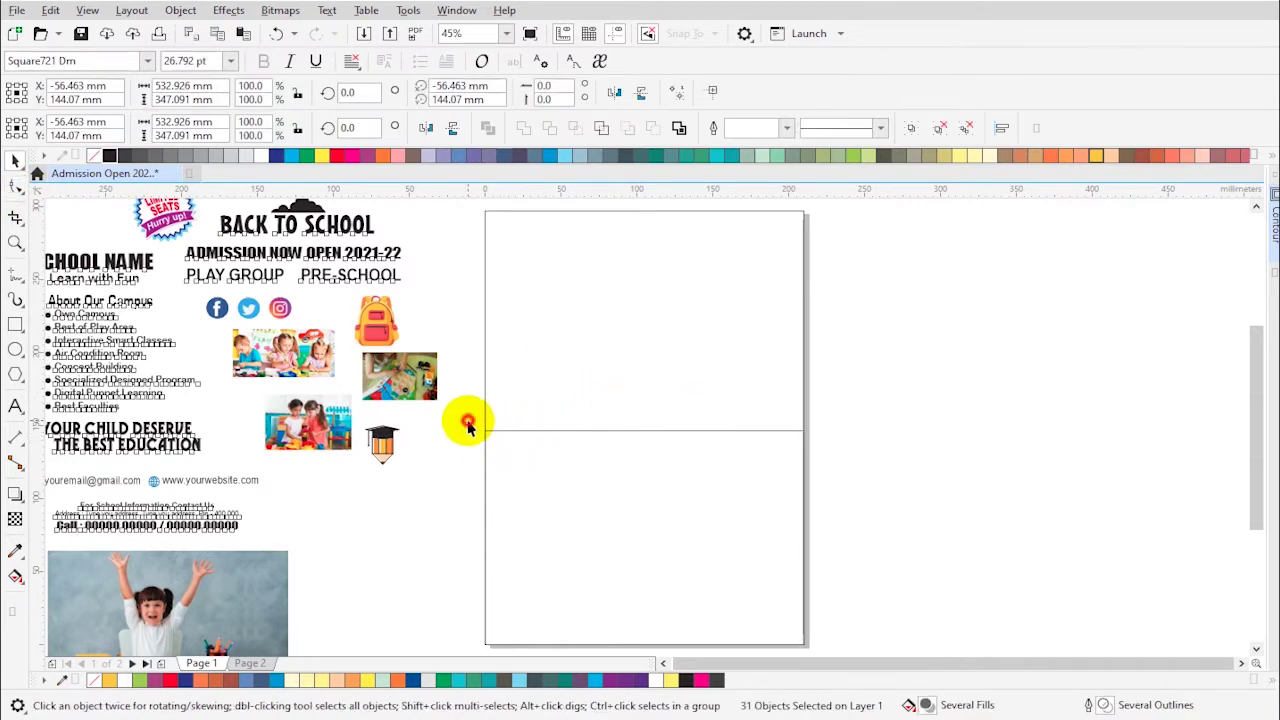
pyautogui.press('F10')
pyautogui.click(507, 431)
pyautogui.moveTo(455, 413); pyautogui.dragTo(745, 604)
pyautogui.moveTo(862, 650); pyautogui.dragTo(857, 620)
pyautogui.click(265, 127)
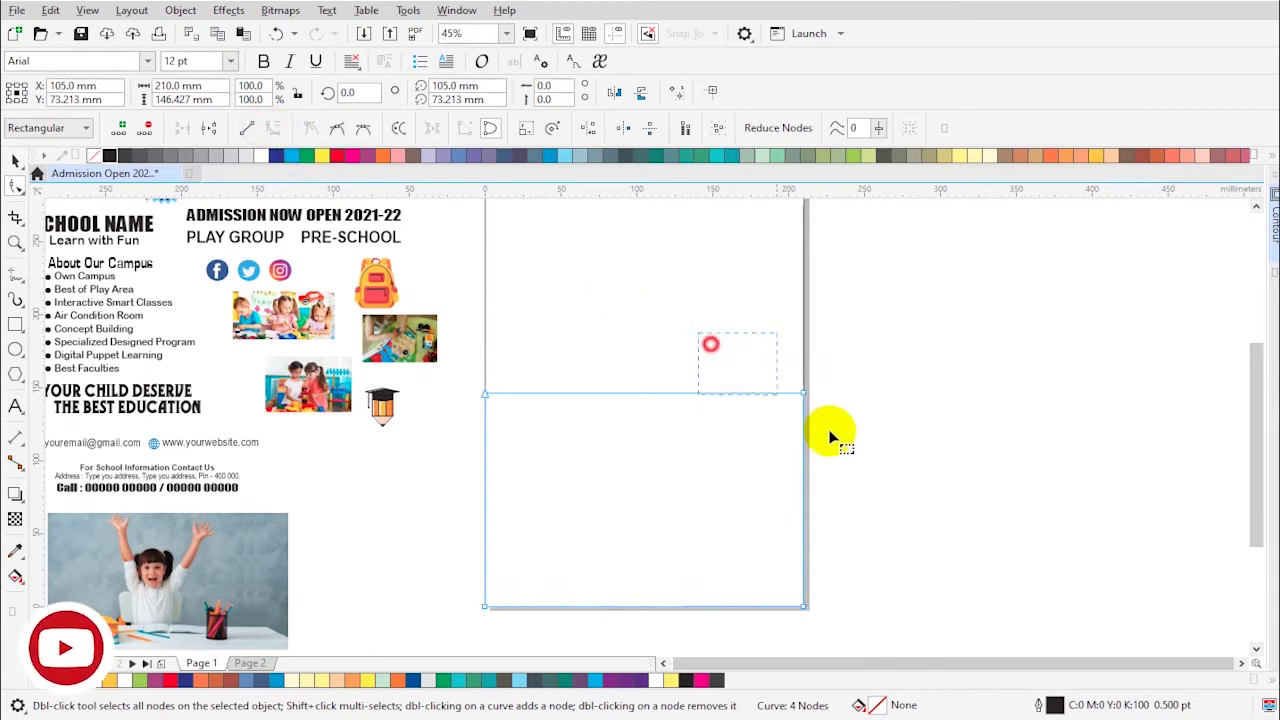
# Raise the shape's upper-right node and slightly lower its upper-left node, making the shape about 212 mm high
pyautogui.moveTo(803, 393); pyautogui.dragTo(800, 308)
pyautogui.moveTo(698, 305); pyautogui.dragTo(729, 400)
pyautogui.press('space')
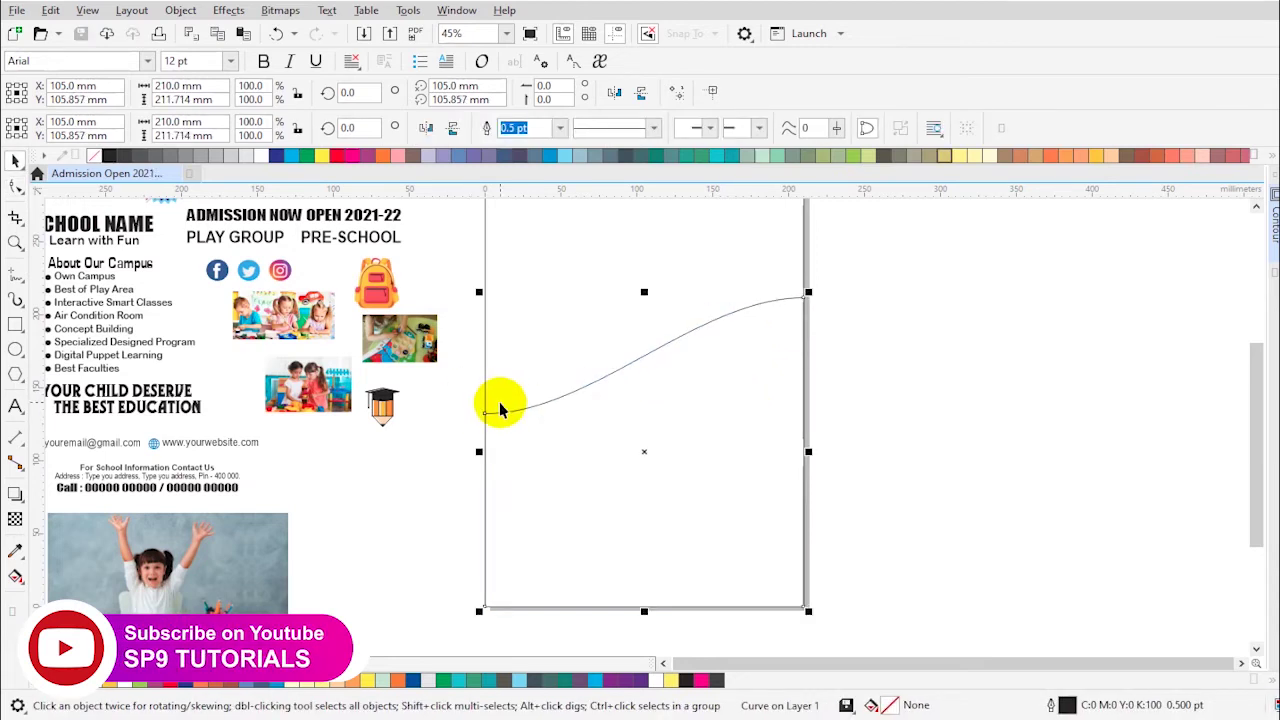
# Bend the shape's upper edge into a wave that rises at its start, dips mid-page and sweeps up to the page's right edge
pyautogui.press('space')
pyautogui.moveTo(588, 414); pyautogui.dragTo(734, 452)
pyautogui.moveTo(589, 366); pyautogui.dragTo(596, 322)
pyautogui.moveTo(731, 451); pyautogui.dragTo(726, 466)
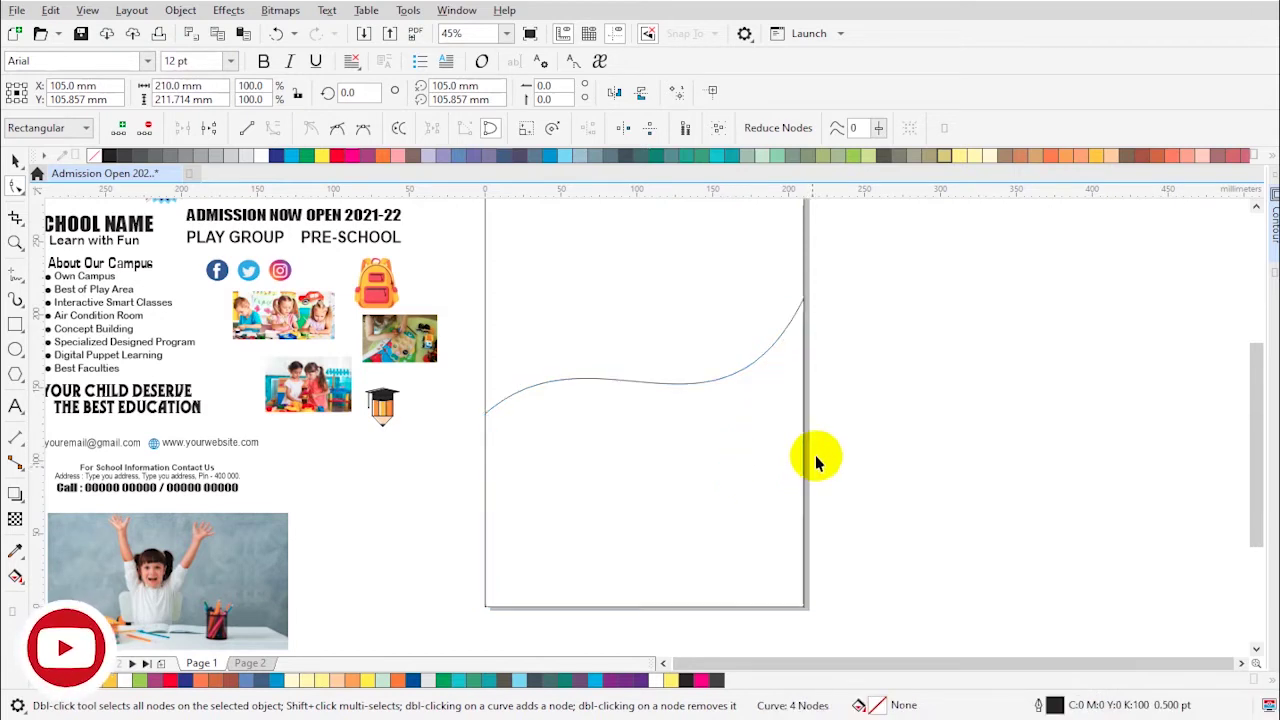
# Refine the wave's curvature with its node handles and lower its right end, making the shape about 208 mm high
pyautogui.press('space')
pyautogui.click(840, 400)
pyautogui.doubleClick(608, 379)
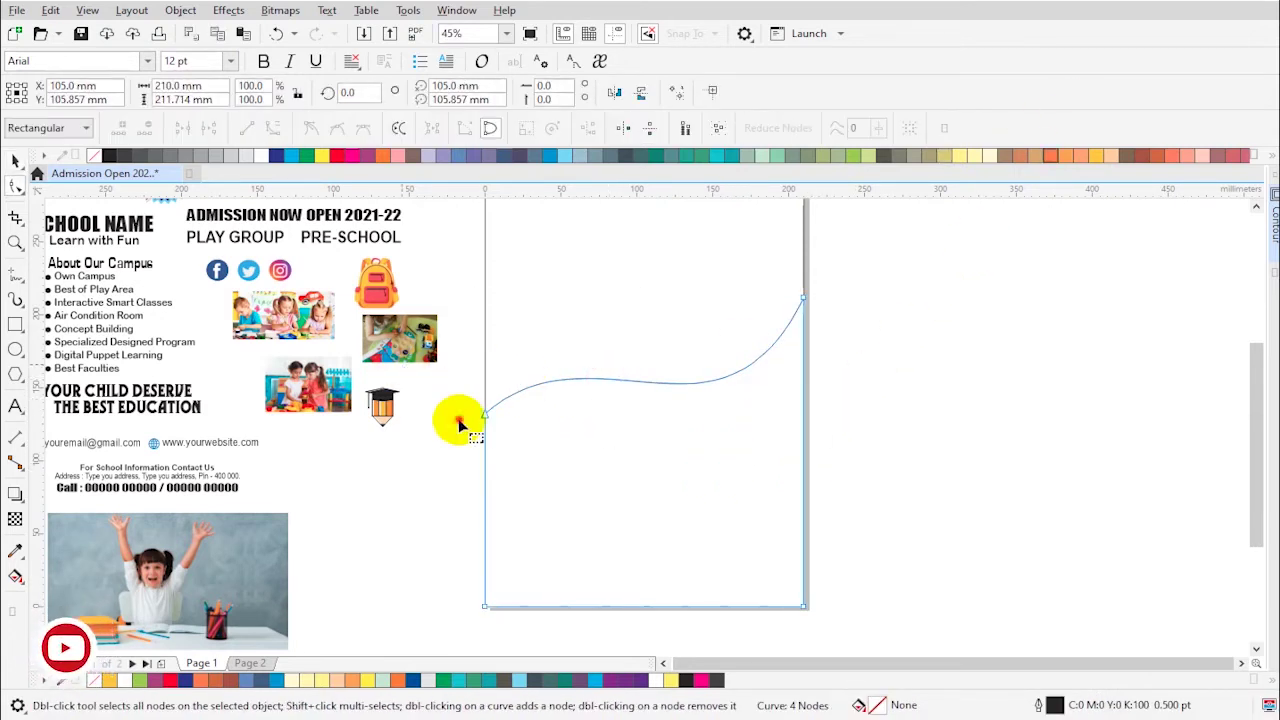
pyautogui.moveTo(593, 323); pyautogui.dragTo(584, 315)
pyautogui.moveTo(722, 465); pyautogui.dragTo(737, 467)
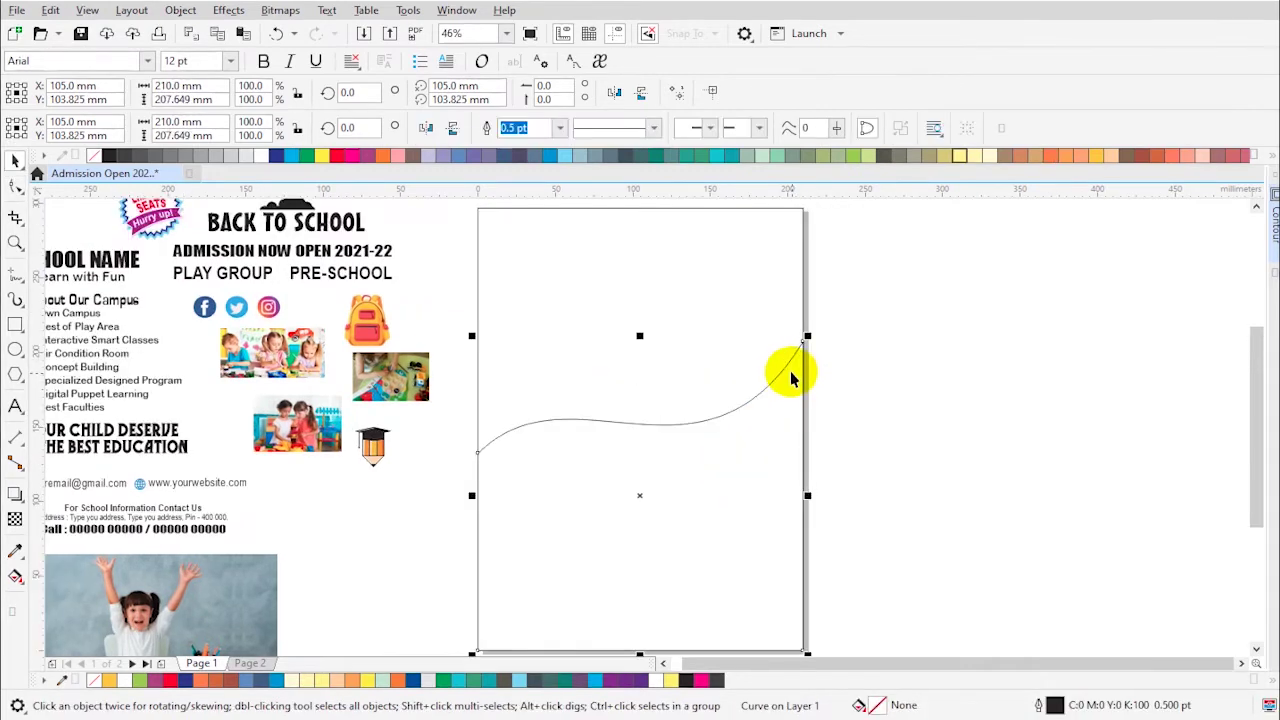
# Duplicate the wave shape in place and raise the copy's upper-right node by about 7 mm
pyautogui.press('space')
pyautogui.press('space')
pyautogui.click(16, 186)
pyautogui.moveTo(829, 385); pyautogui.dragTo(813, 350)
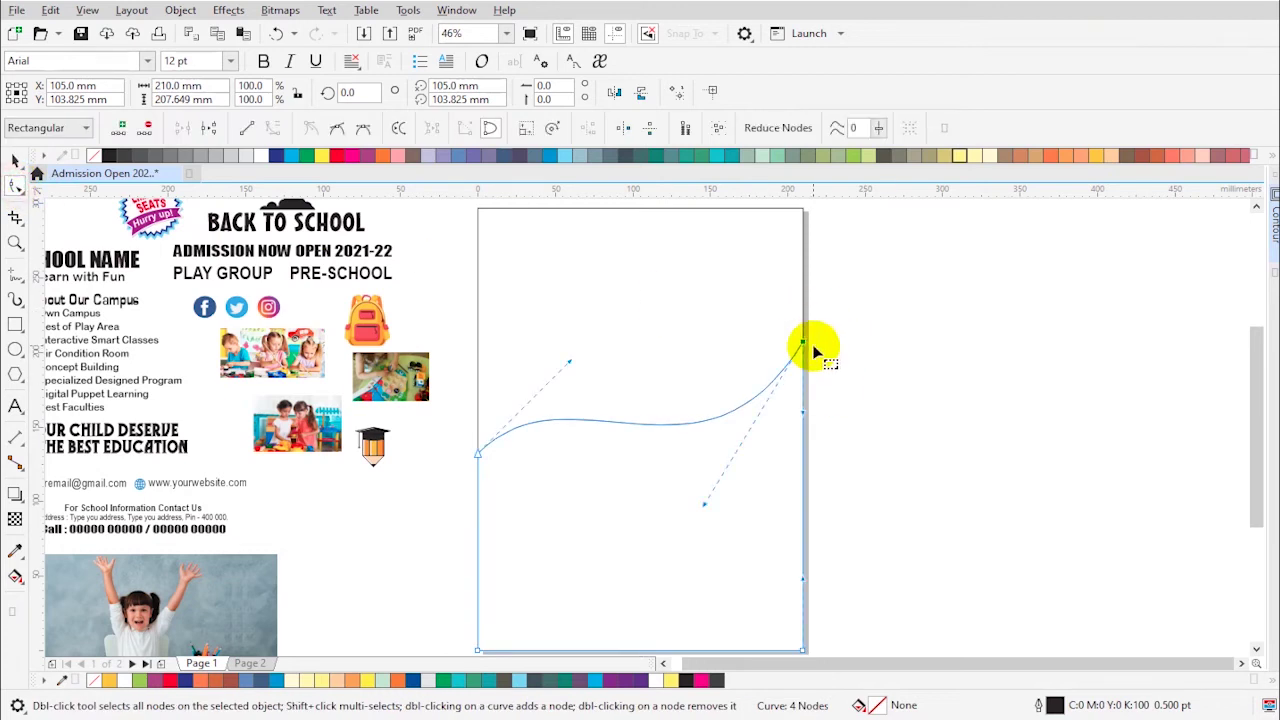
pyautogui.press('space')
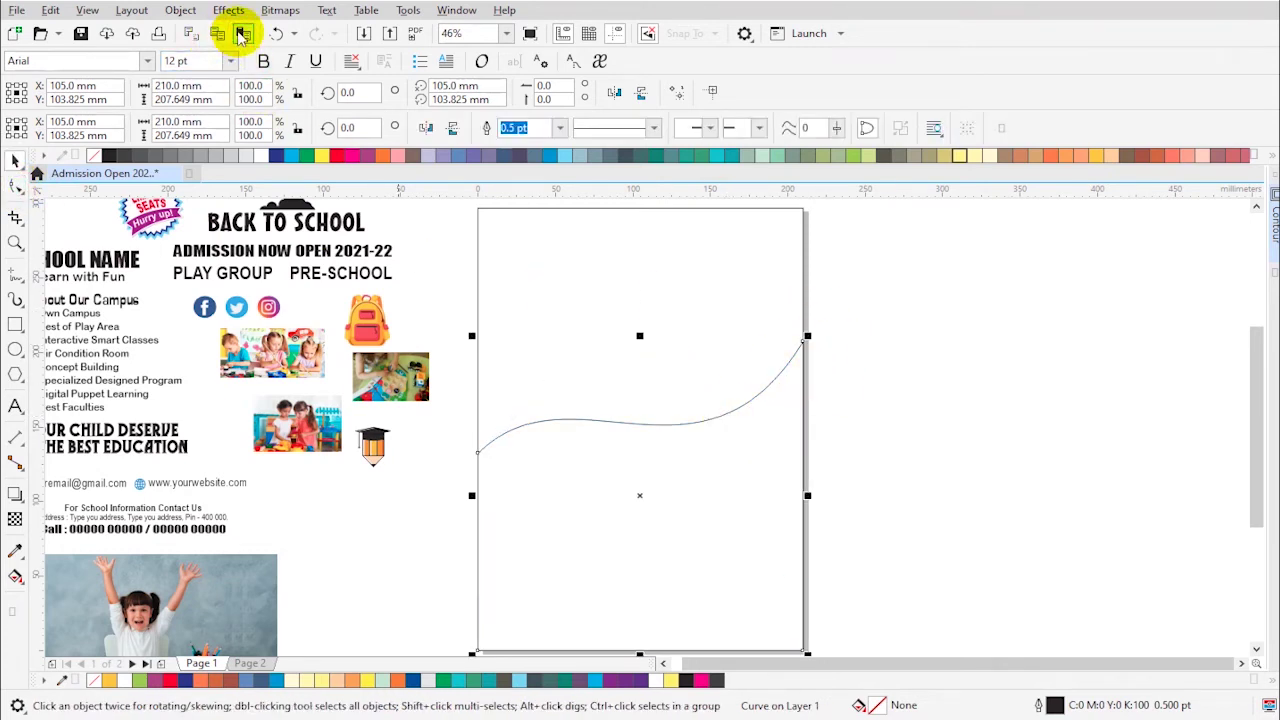
pyautogui.doubleClick(797, 345)
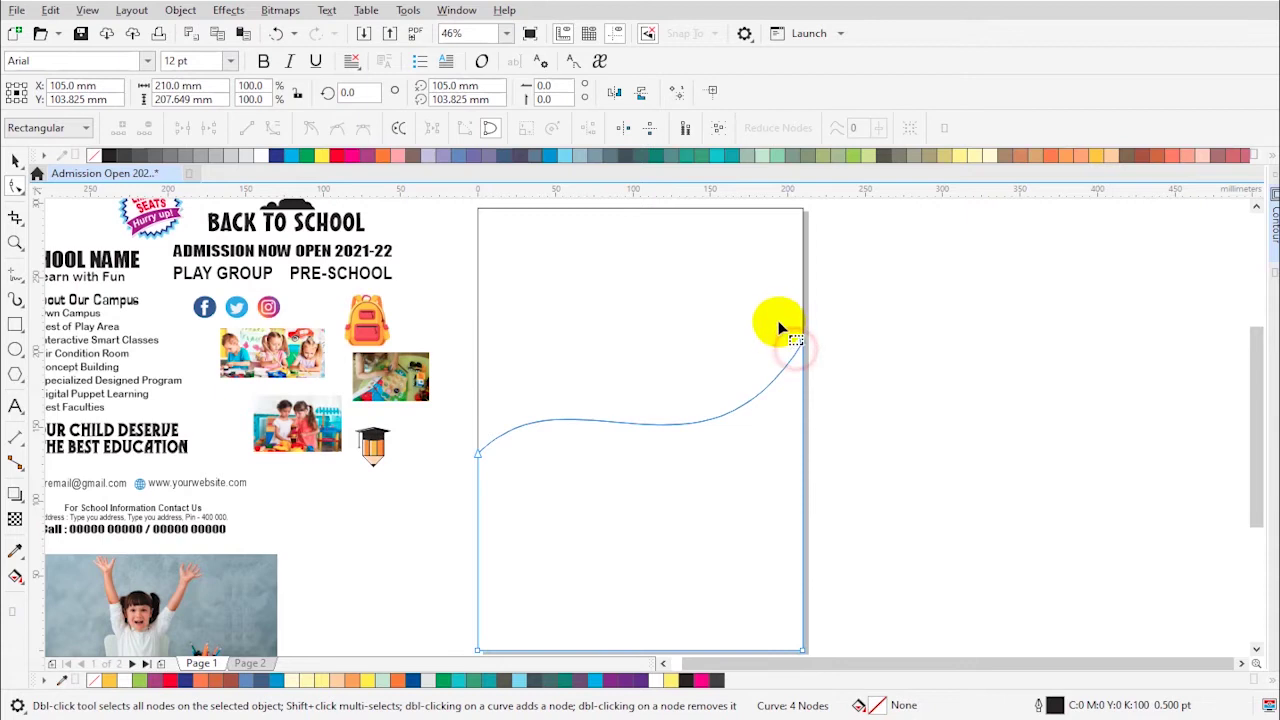
pyautogui.moveTo(804, 341); pyautogui.dragTo(805, 337)
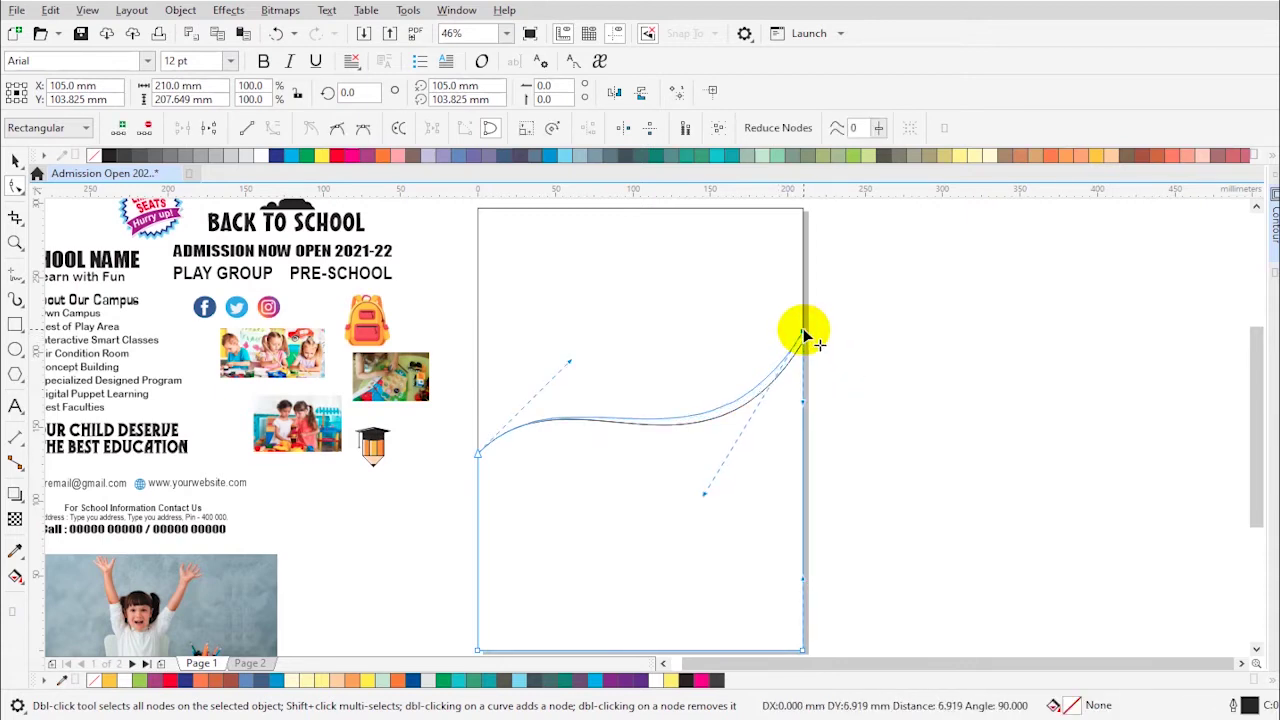
pyautogui.moveTo(803, 333); pyautogui.dragTo(802, 332)
pyautogui.press('space')
pyautogui.press('Escape')
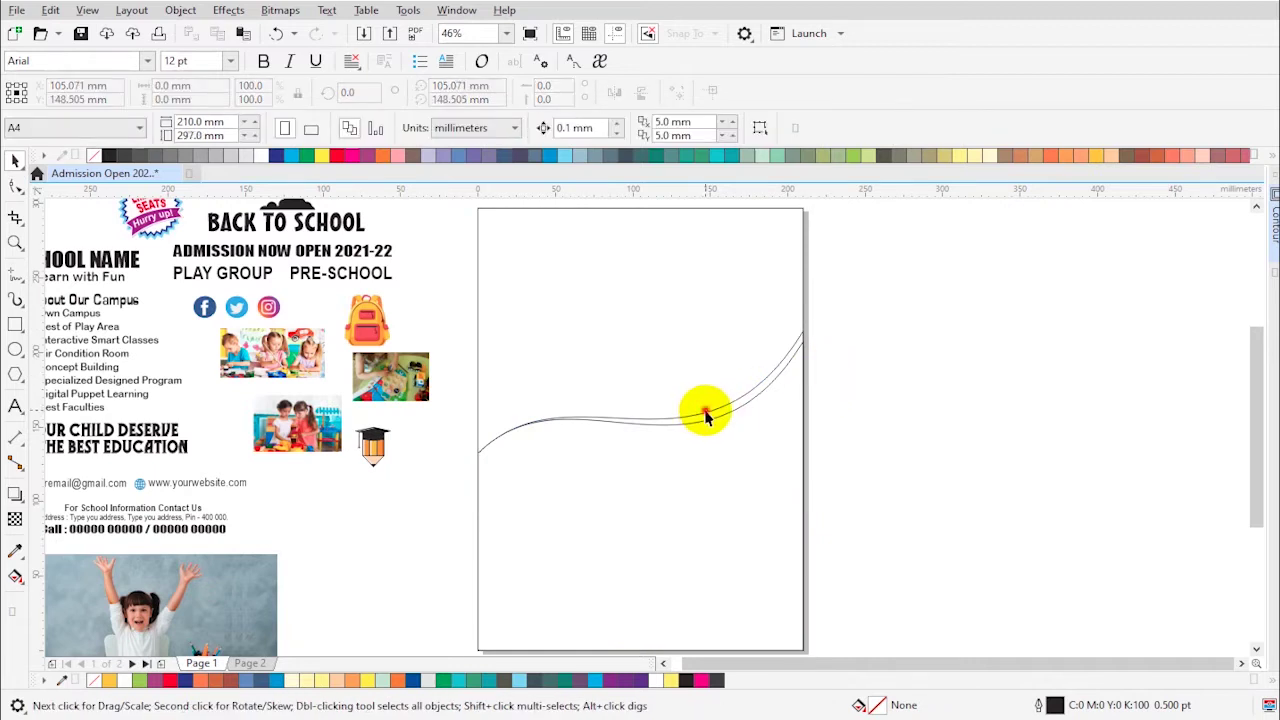
# Try lowering the upper-right node of the taller wave copy to make the shape about 212 mm high
pyautogui.click(705, 418)
pyautogui.press('F10')
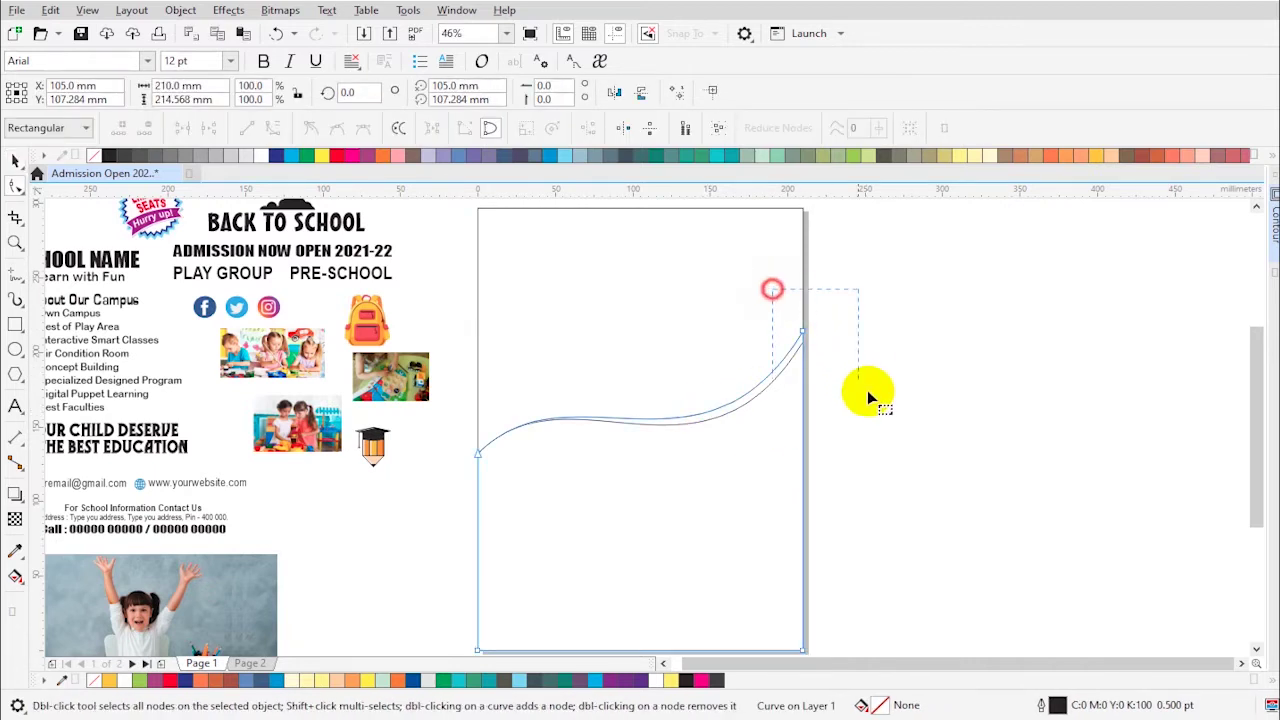
pyautogui.click(801, 334)
pyautogui.moveTo(805, 341); pyautogui.dragTo(800, 337)
pyautogui.press('space')
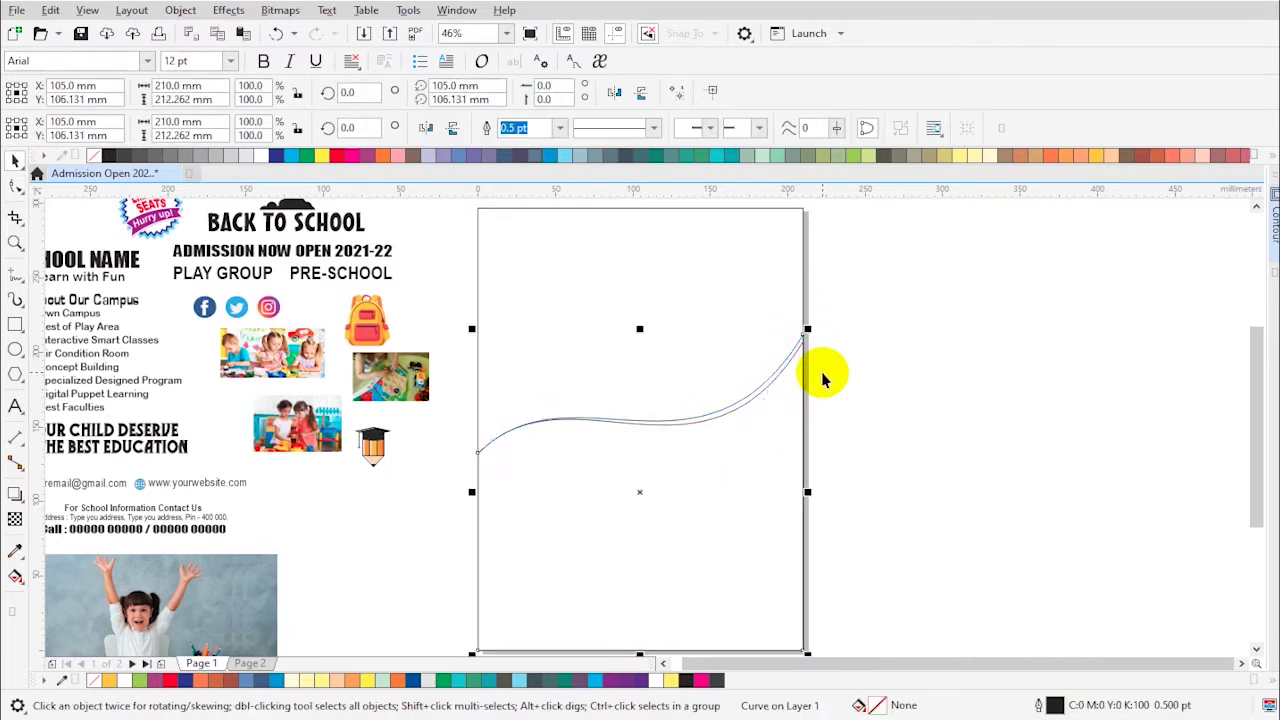
pyautogui.press('Escape')
# Lower the upper-right node of the taller wave by about 1 mm to narrow the strip between the two waves
pyautogui.click(795, 345)
pyautogui.press('z')
pyautogui.moveTo(703, 300); pyautogui.dragTo(869, 412)
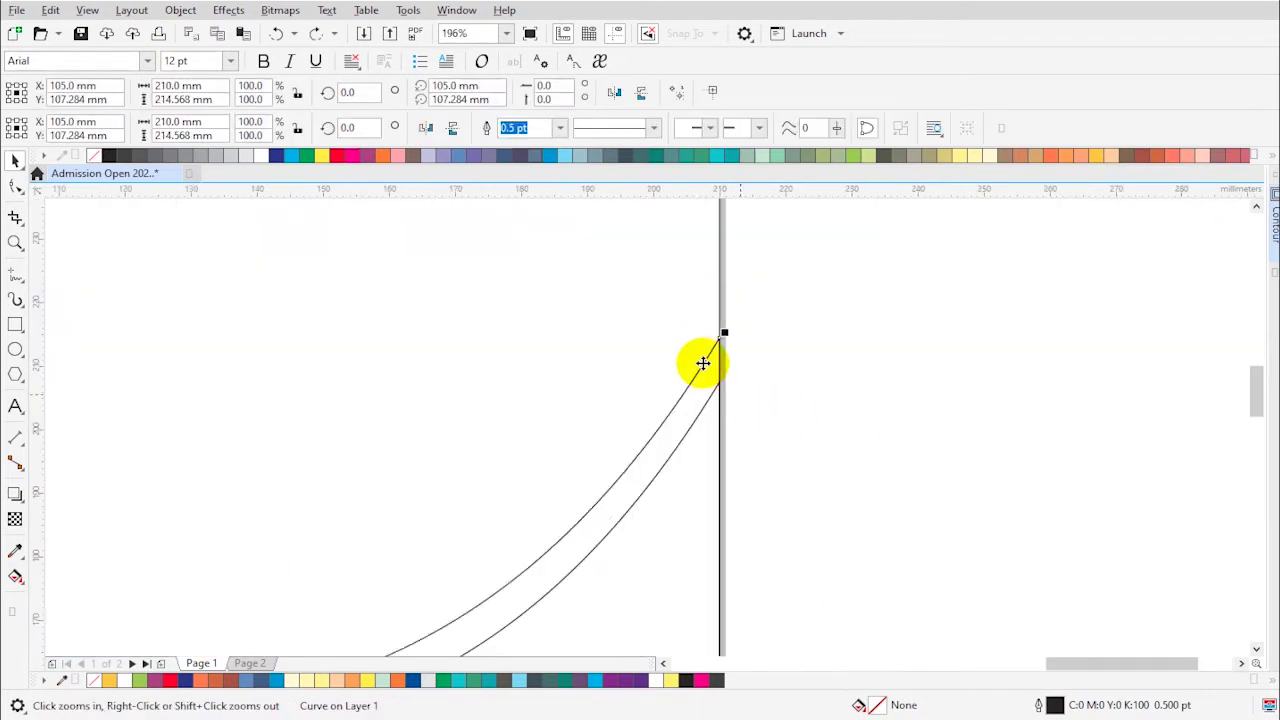
pyautogui.press('F10')
pyautogui.click(720, 340)
pyautogui.moveTo(720, 340); pyautogui.dragTo(720, 346)
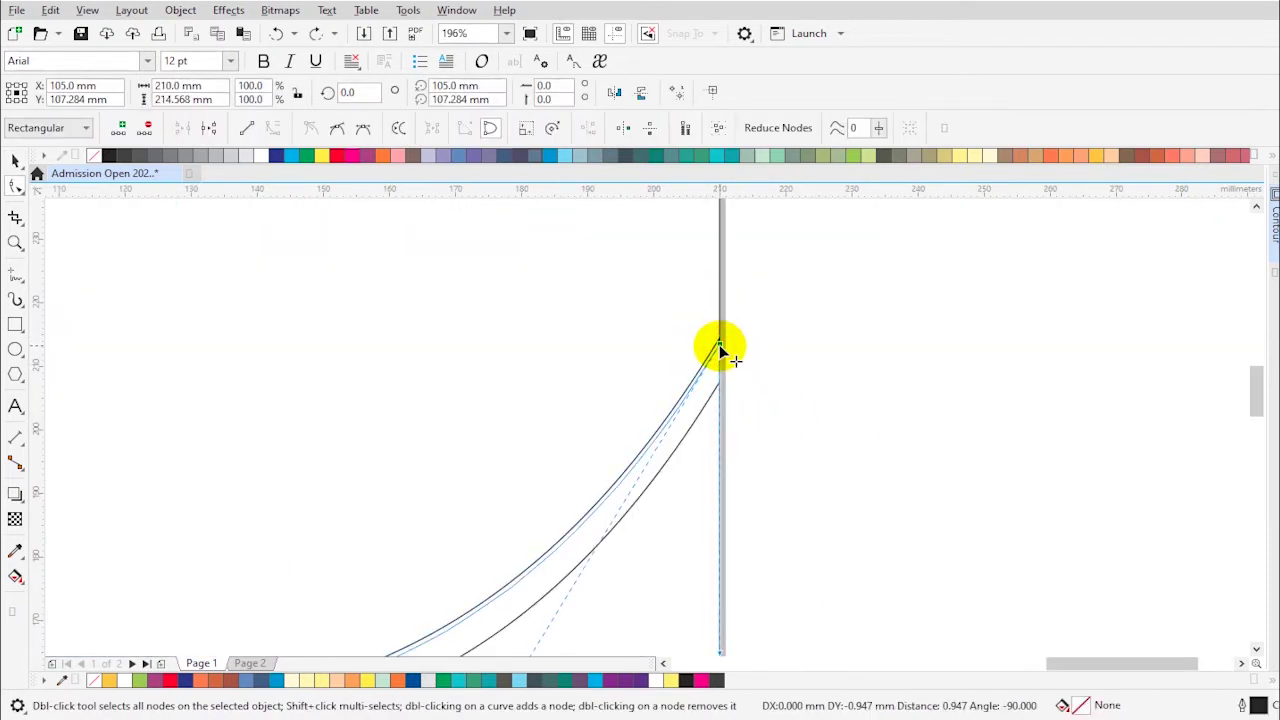
pyautogui.press('space')
pyautogui.press('Escape')
# Duplicate the lower of the two wave shapes in place
pyautogui.scroll(-2, 694, 480)
pyautogui.press('F4')
pyautogui.press('z')
pyautogui.moveTo(716, 203); pyautogui.dragTo(1020, 571)
pyautogui.press('space')
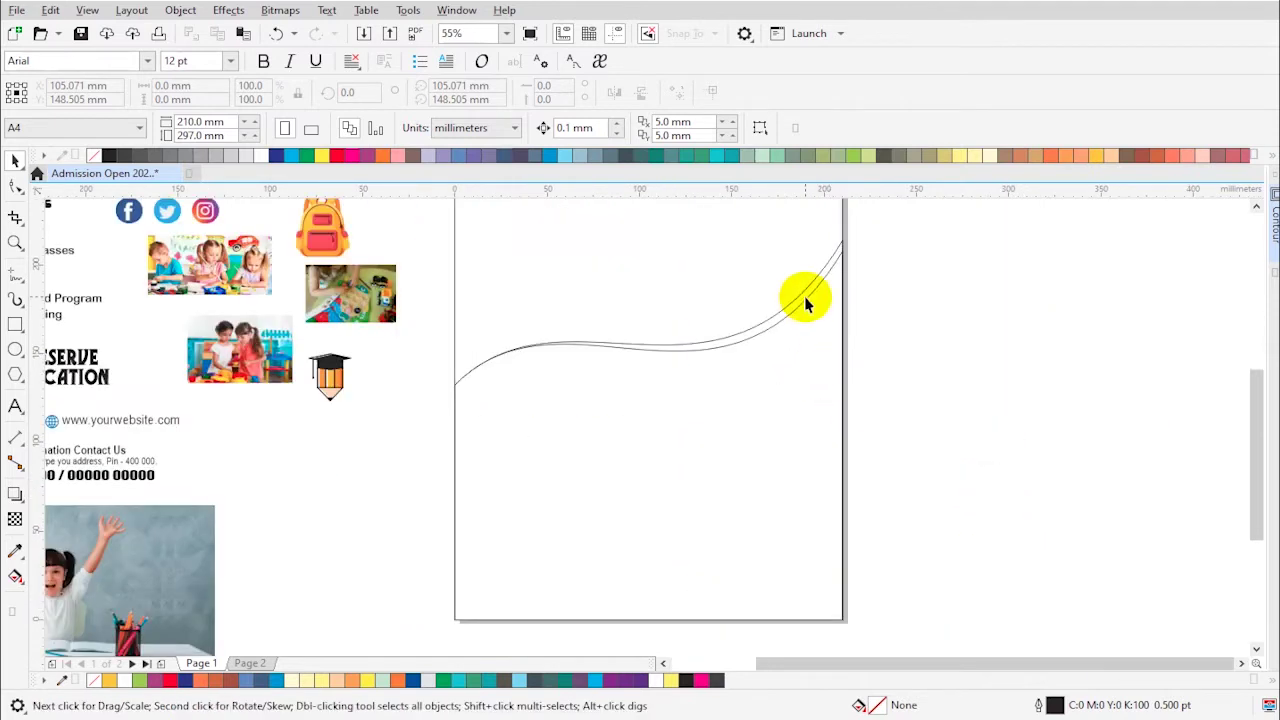
pyautogui.click(810, 296)
pyautogui.press('F10')
pyautogui.press('space')
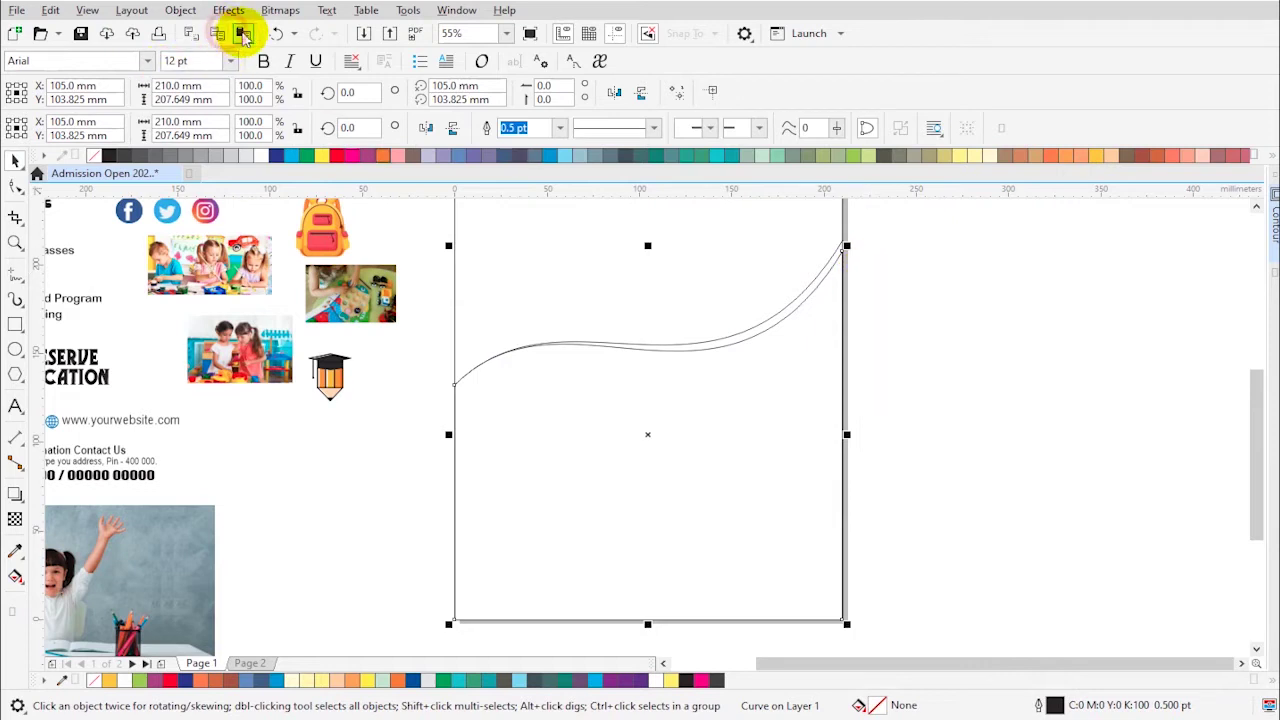
# Lower the new copy's upper-right node to form a deeper third wave, making the shape about 163 mm high
pyautogui.press('F10')
pyautogui.click(830, 240)
pyautogui.moveTo(843, 256); pyautogui.dragTo(843, 320)
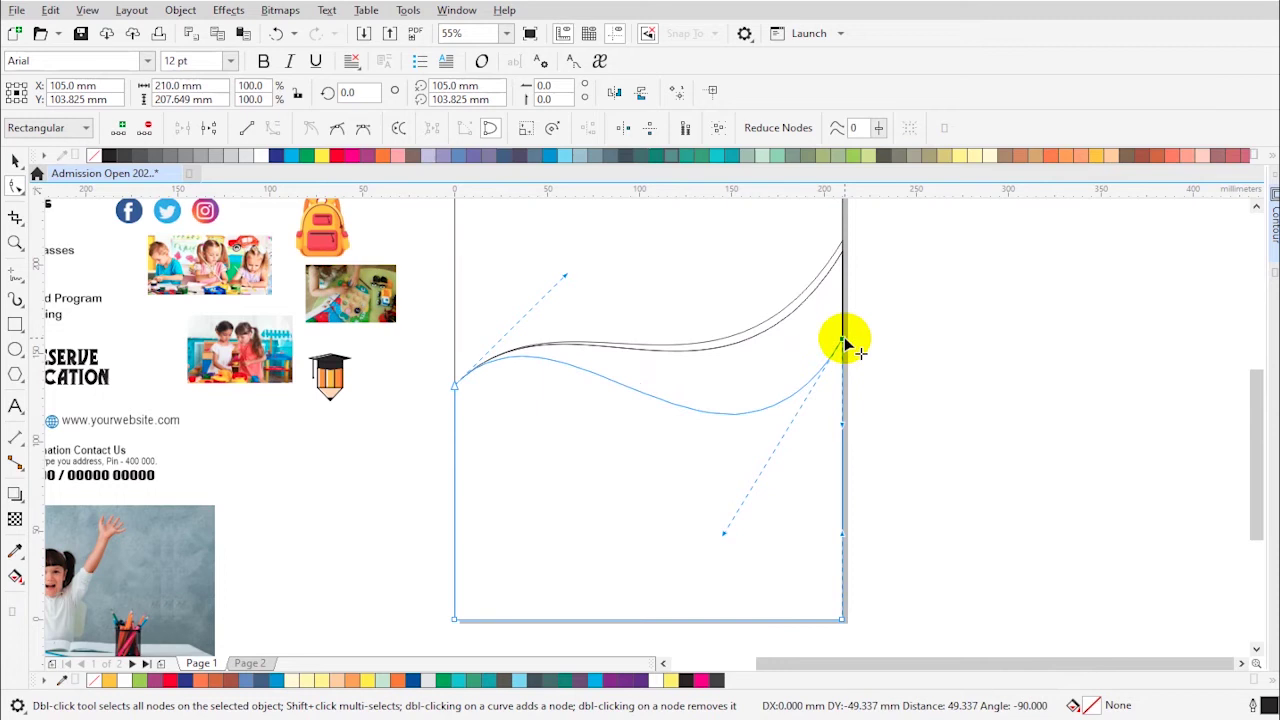
pyautogui.moveTo(845, 336); pyautogui.dragTo(843, 333)
# Lower the third wave's upper-left node by about 1.5 mm to separate it from the other waves
pyautogui.press('z')
pyautogui.moveTo(386, 352); pyautogui.dragTo(680, 487)
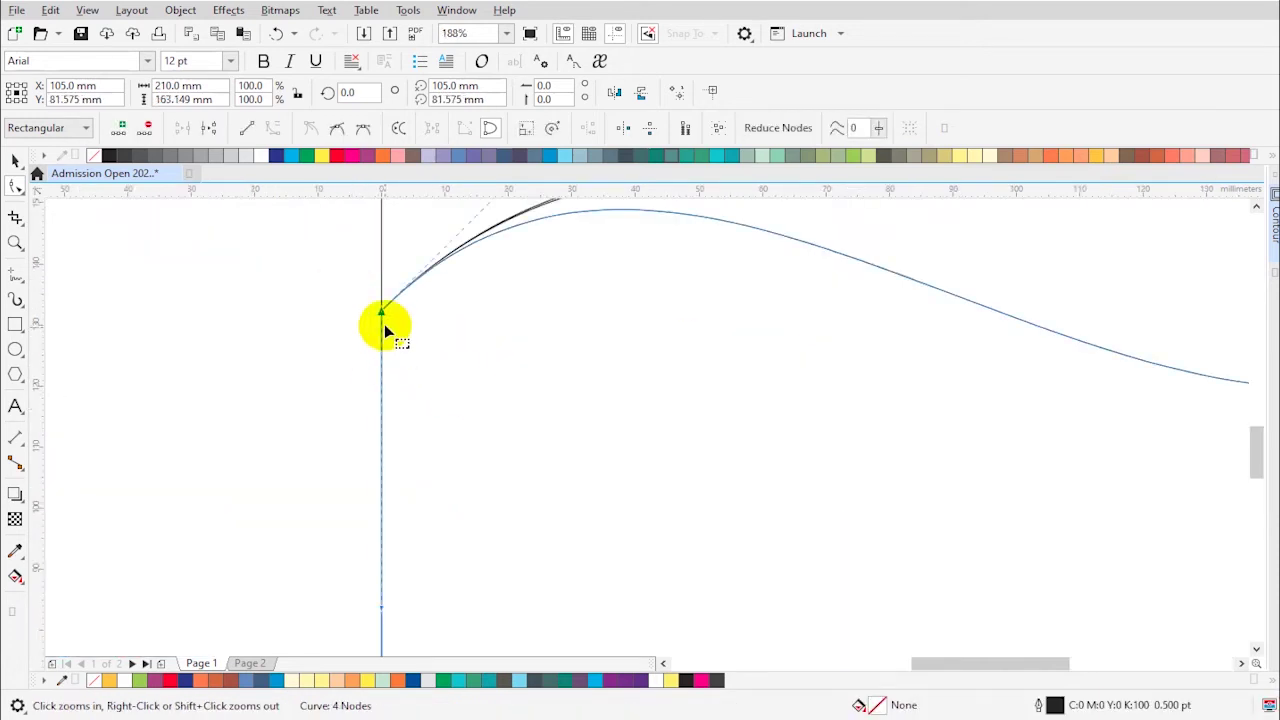
pyautogui.moveTo(383, 318); pyautogui.dragTo(383, 323)
pyautogui.click(448, 357)
pyautogui.press('space')
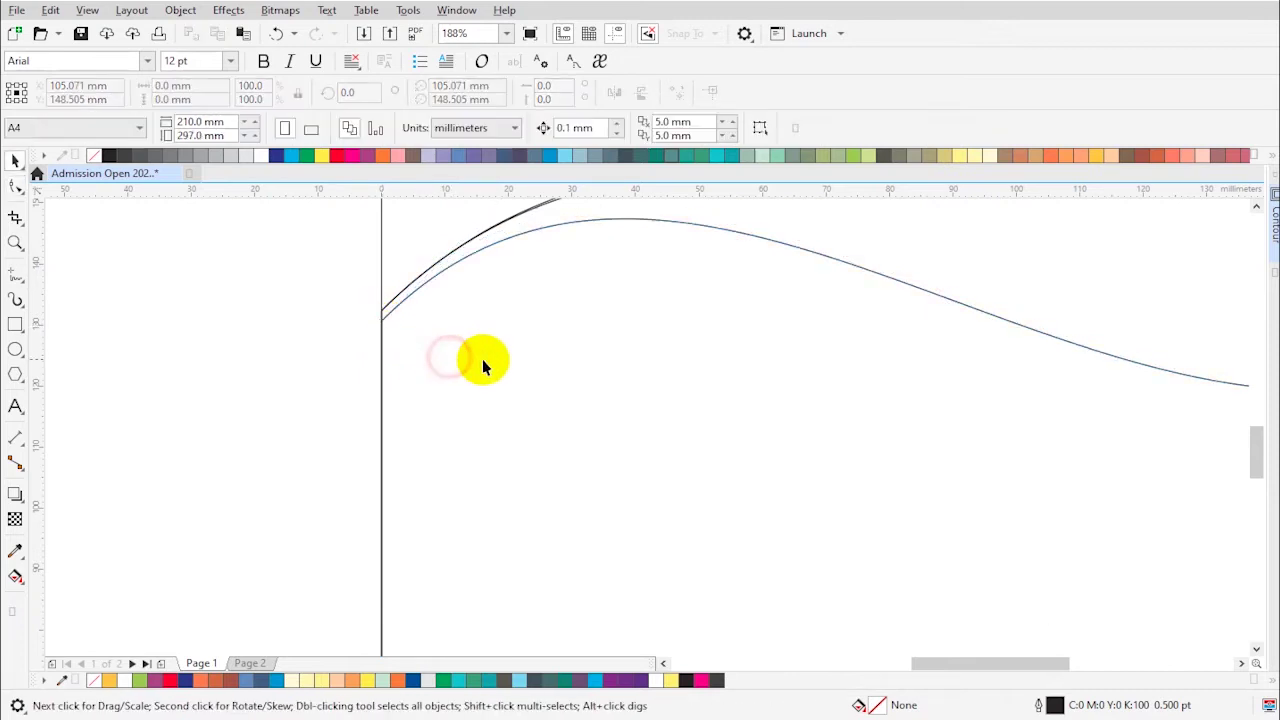
# Give the middle wave an orange-to-yellow elliptical fountain fill from the preset fills
pyautogui.press('F4')
pyautogui.press('z')
pyautogui.moveTo(707, 229); pyautogui.dragTo(1013, 621)
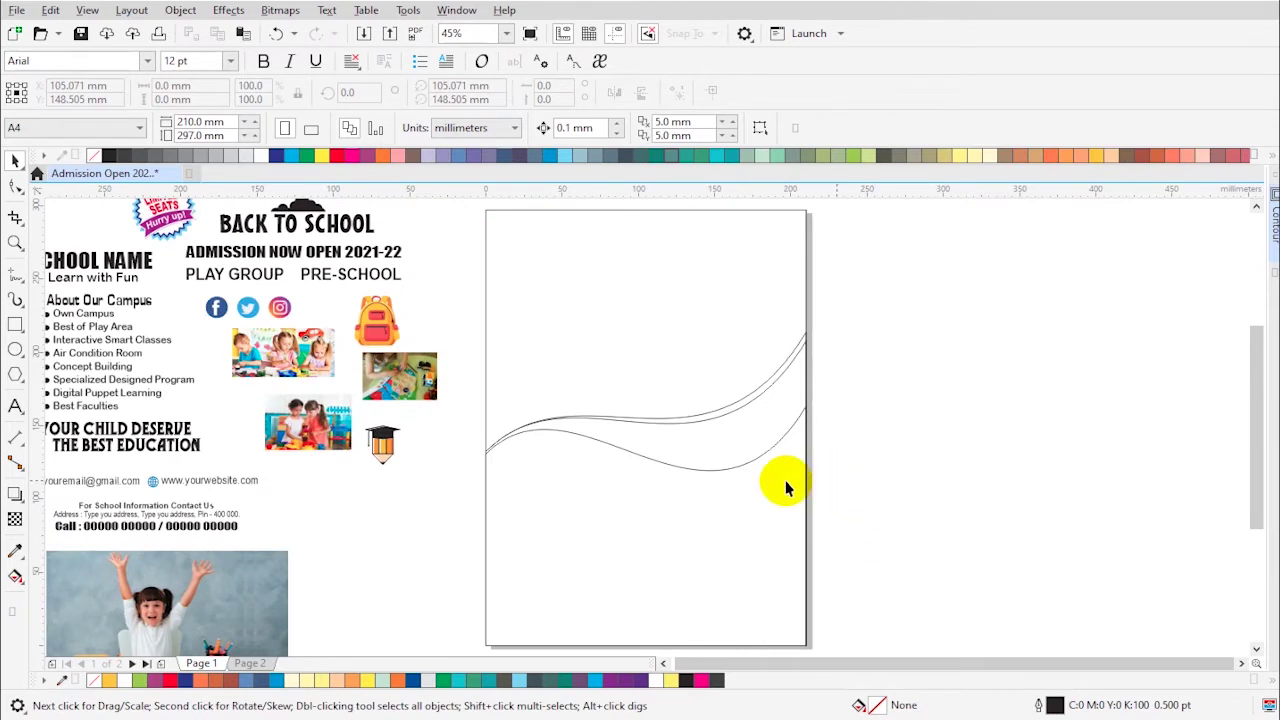
pyautogui.click(751, 466)
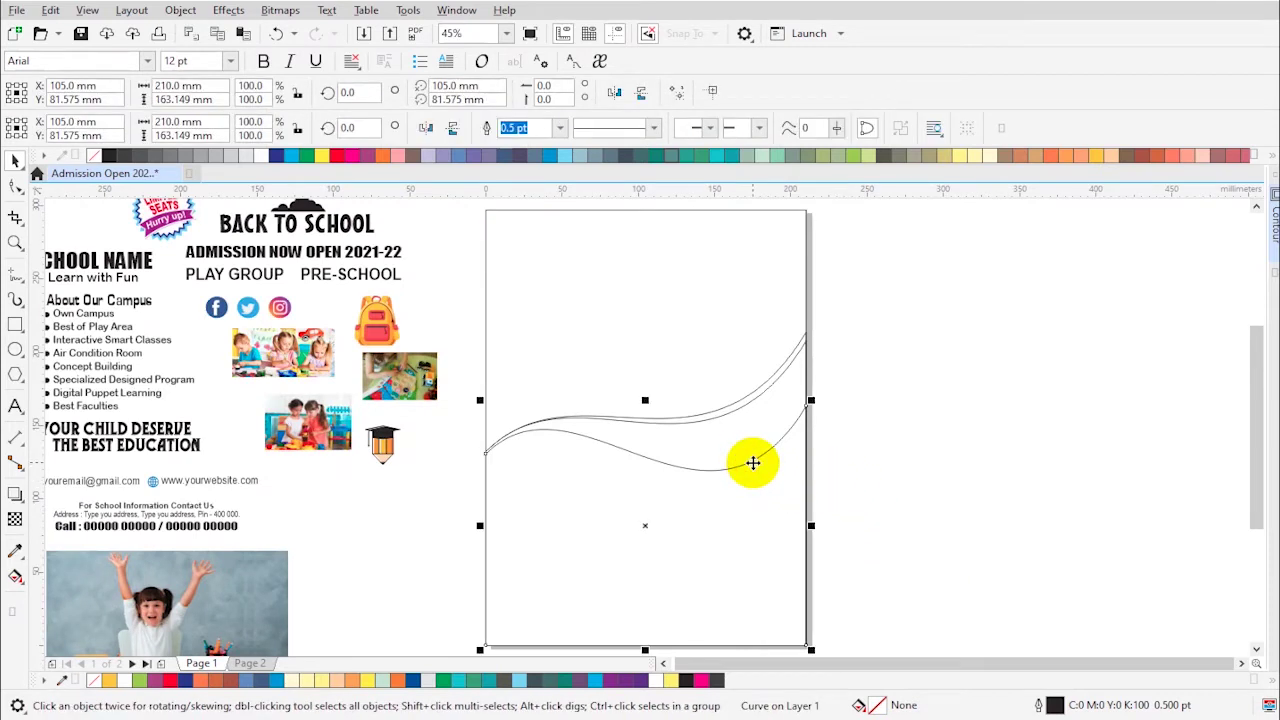
pyautogui.click(877, 466)
pyautogui.click(737, 405)
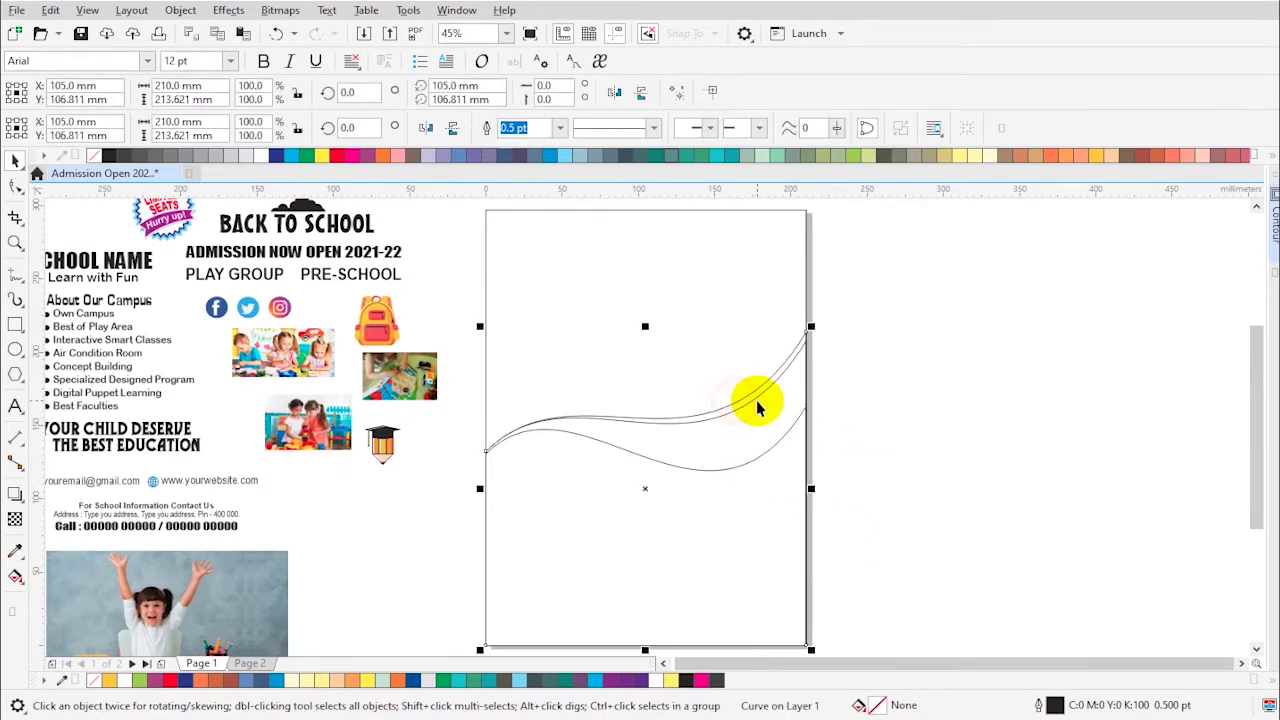
pyautogui.doubleClick(880, 705)
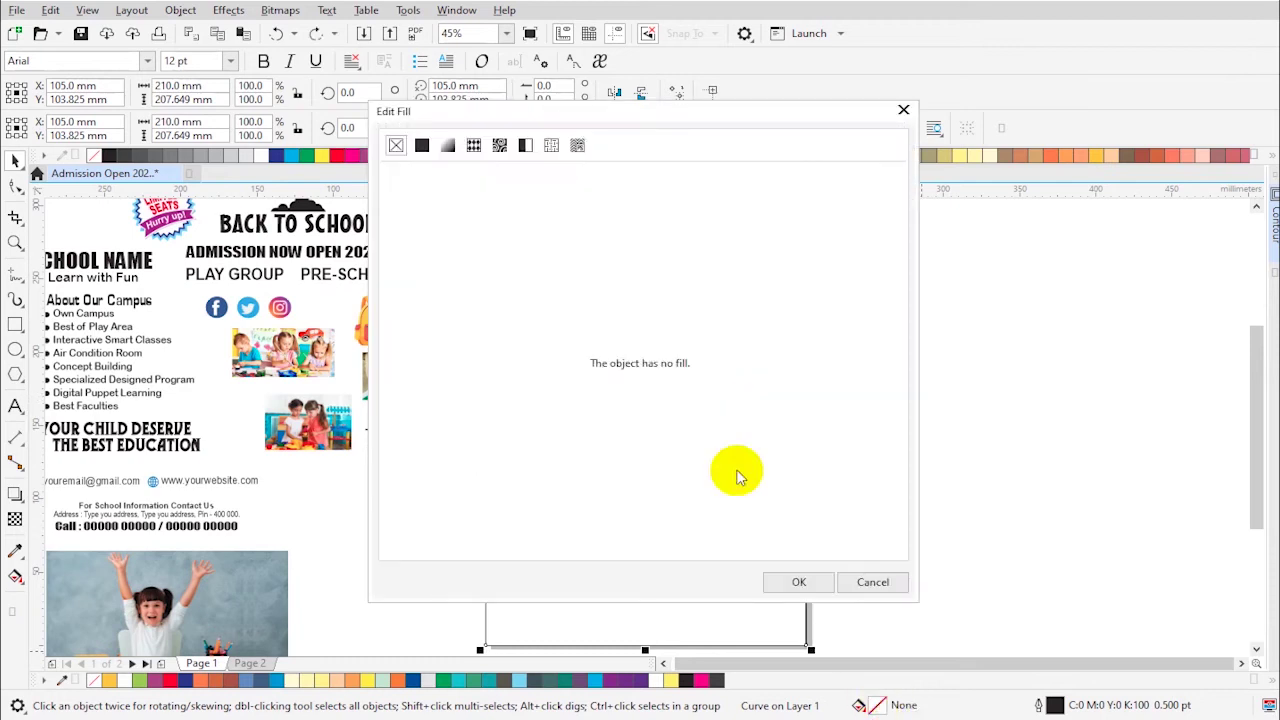
pyautogui.click(447, 145)
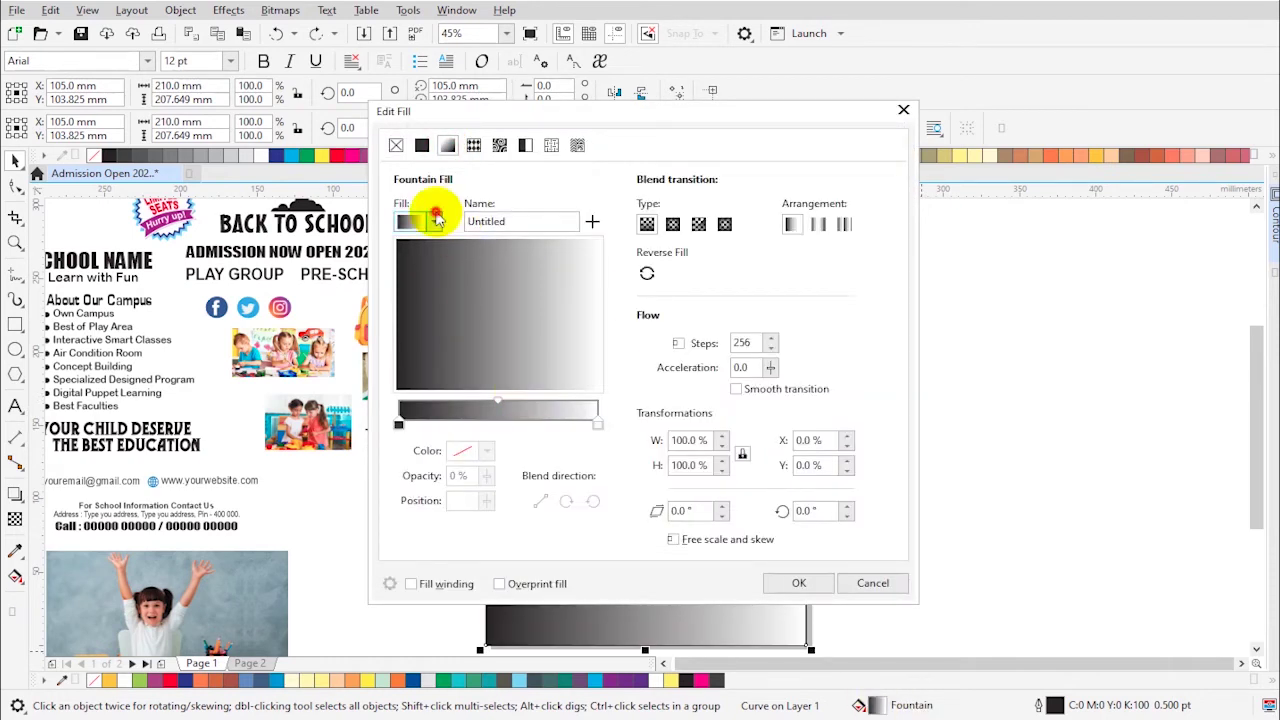
pyautogui.click(434, 221)
pyautogui.click(466, 341)
pyautogui.click(803, 583)
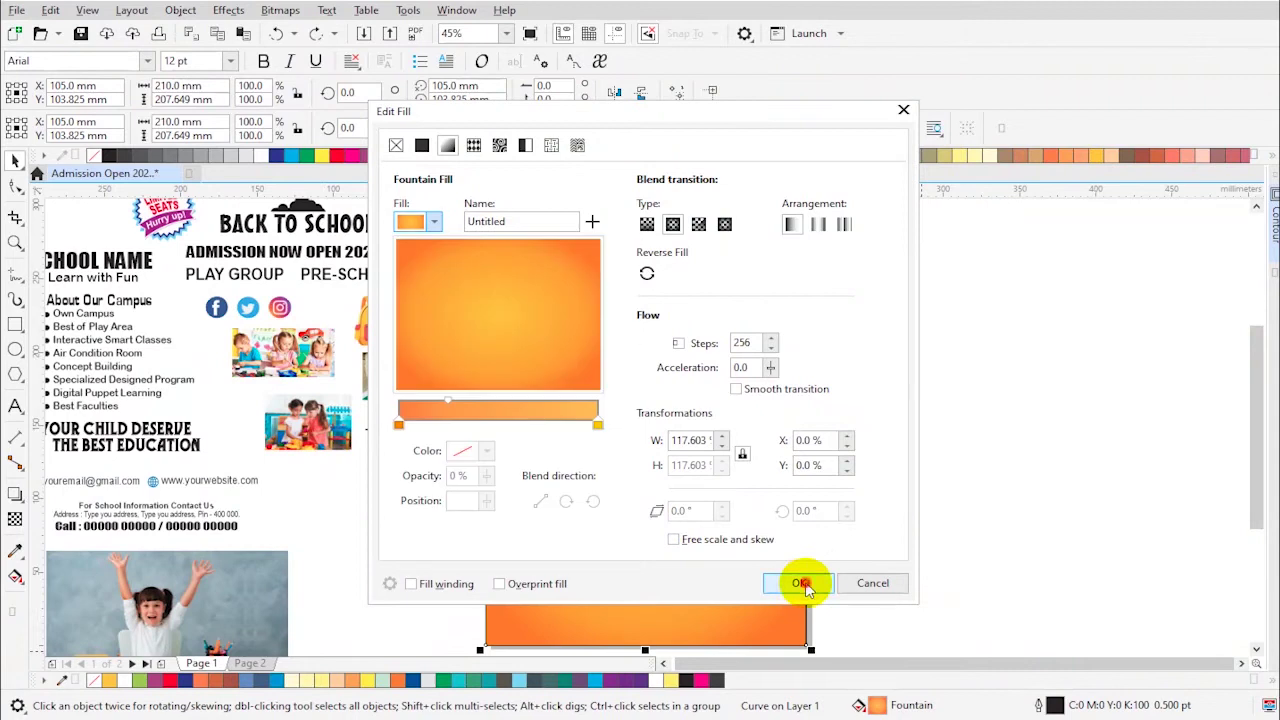
pyautogui.click(886, 554)
# Fill the lowest wave shape with solid dark blue
pyautogui.click(758, 460)
pyautogui.click(759, 464)
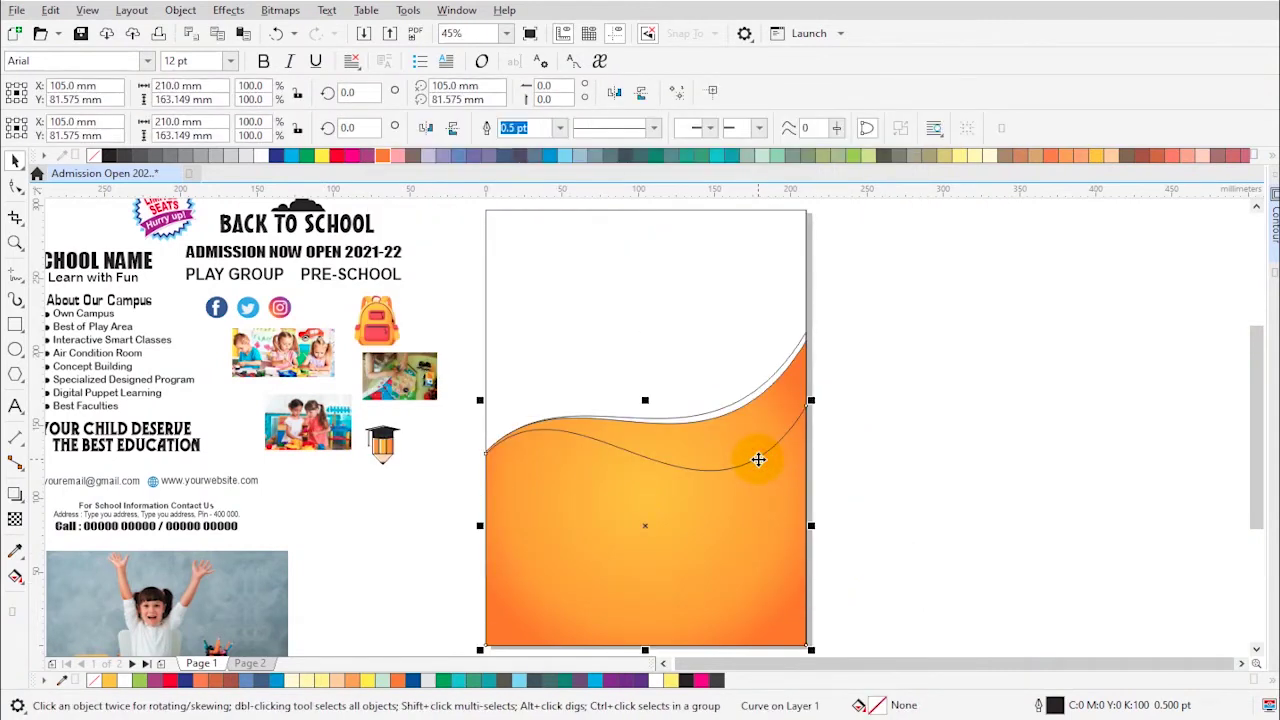
pyautogui.click(412, 682)
pyautogui.click(980, 500)
# Remove the outlines from the blue and orange wave shapes
pyautogui.click(740, 484)
pyautogui.keyDown('shift'); pyautogui.click(711, 456); pyautogui.keyUp('shift')
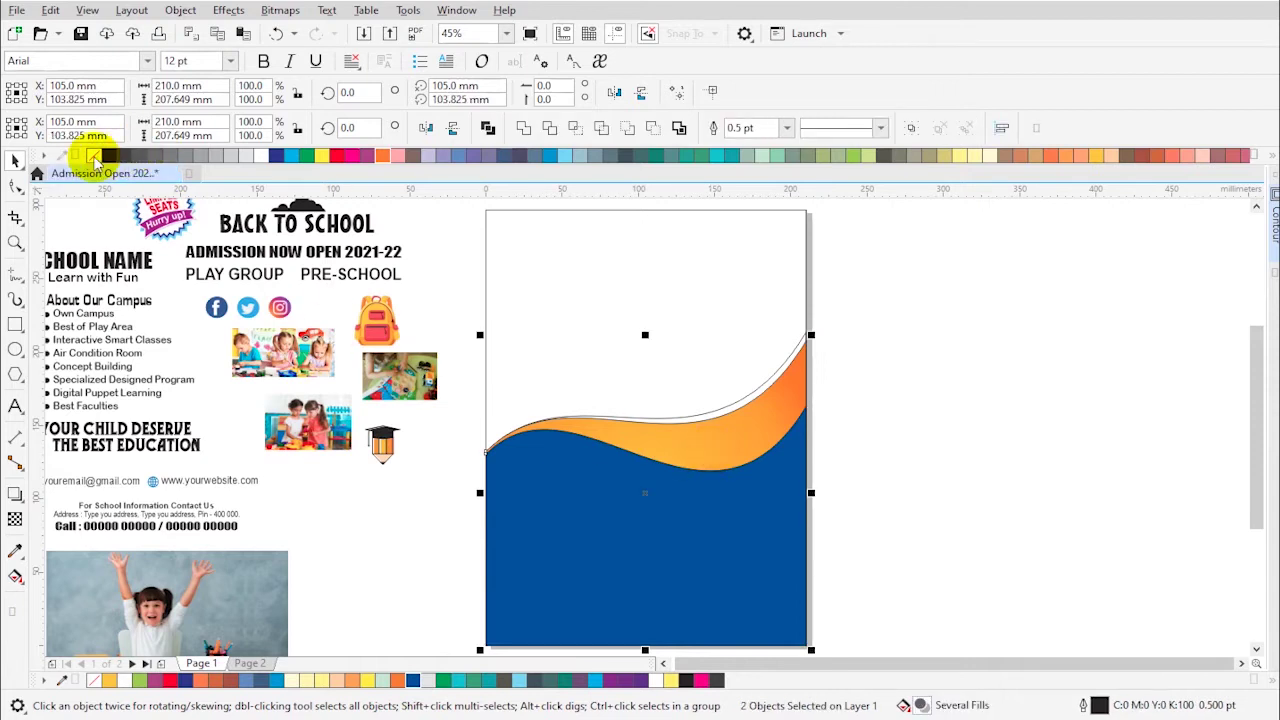
pyautogui.click(870, 382)
# Fill the tallest wave shape with pale yellow, C:0 M:0 Y:60 K:0
pyautogui.click(741, 397)
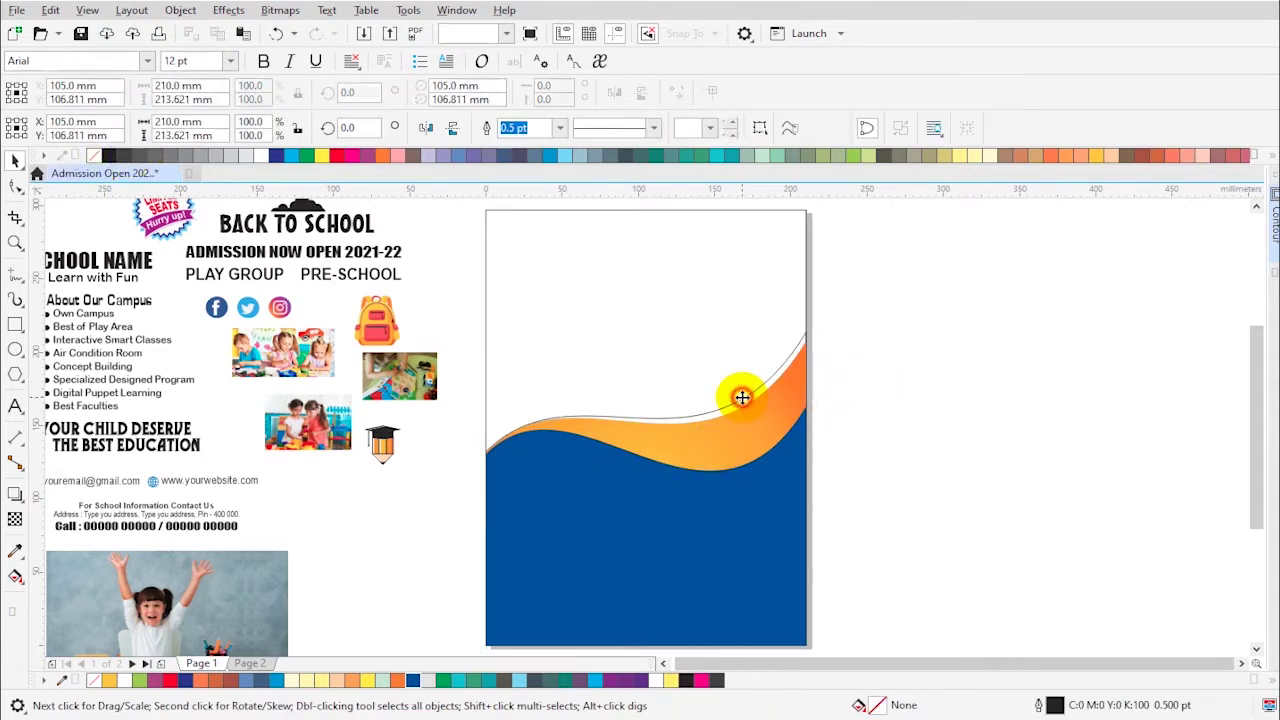
pyautogui.click(960, 157)
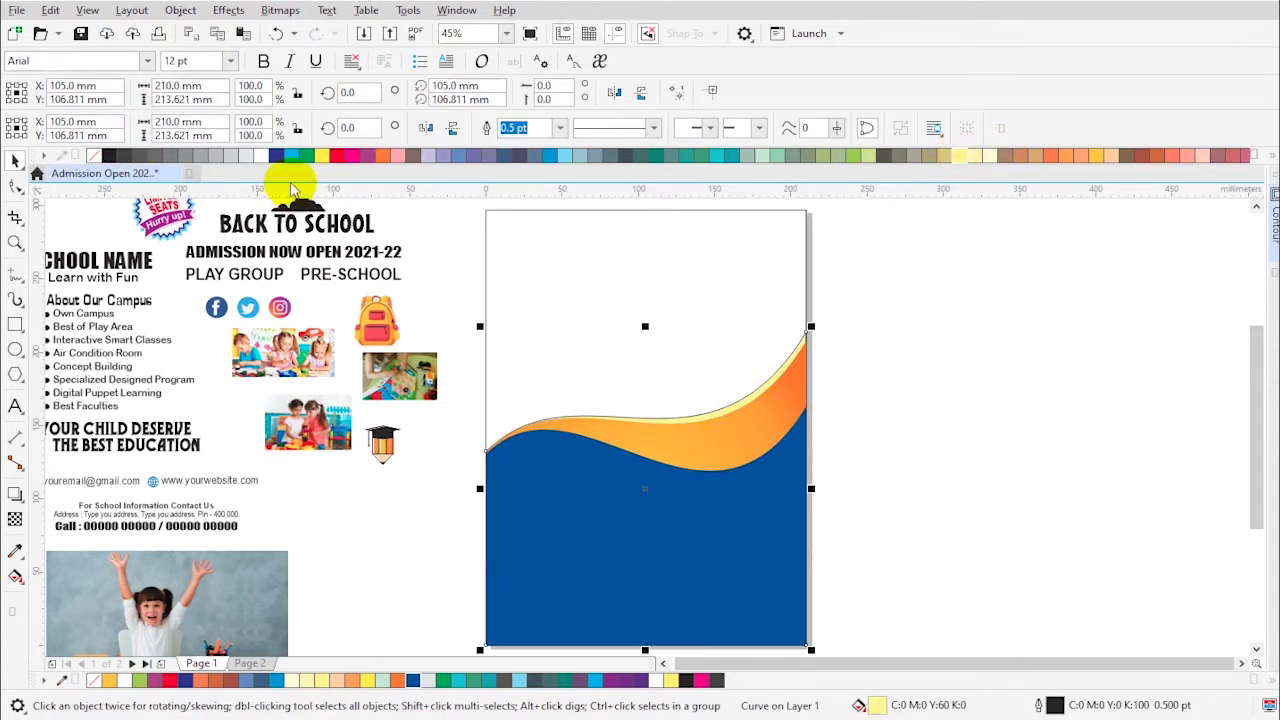
# Remove the outline from the yellow wave shape
pyautogui.rightClick(98, 157)
pyautogui.click(914, 318)
pyautogui.click(773, 532)
pyautogui.click(884, 483)
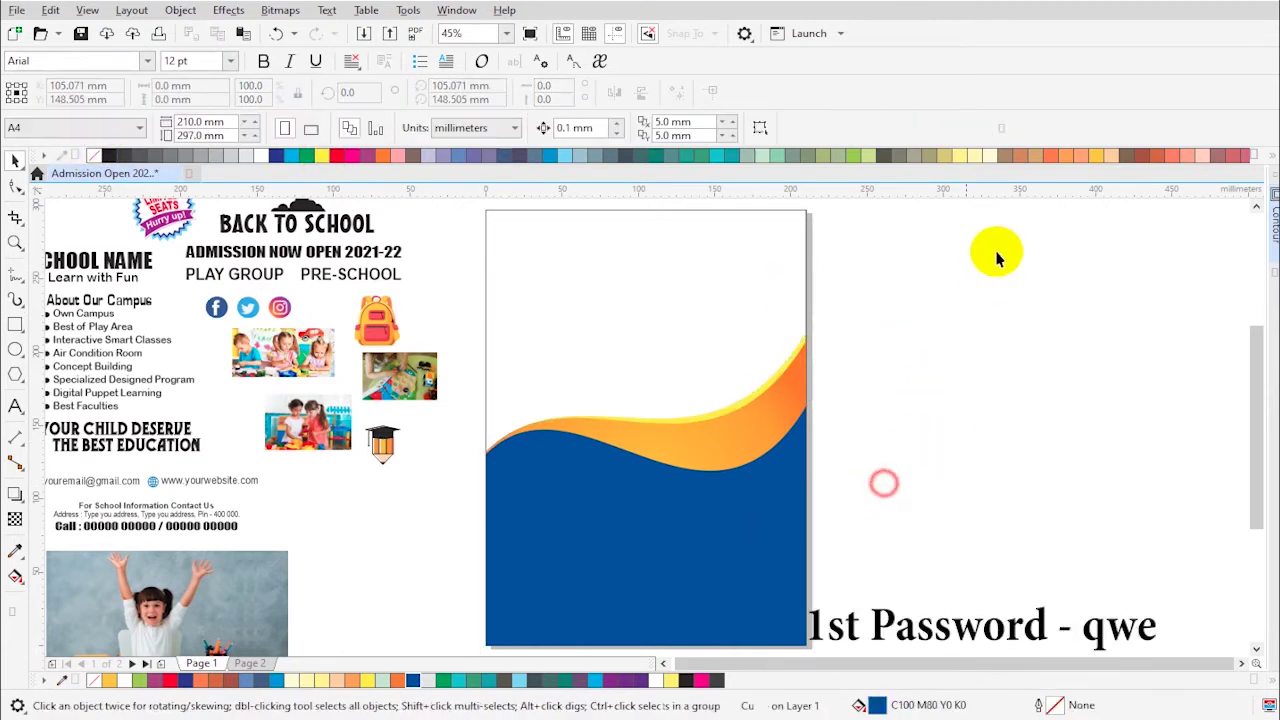
# Move the photo of the girl with raised arms onto the flyer behind the waves, enlarged to about 280 × 166 mm
pyautogui.scroll(-3, 360, 530)
pyautogui.press('z')
pyautogui.moveTo(166, 480); pyautogui.dragTo(975, 596)
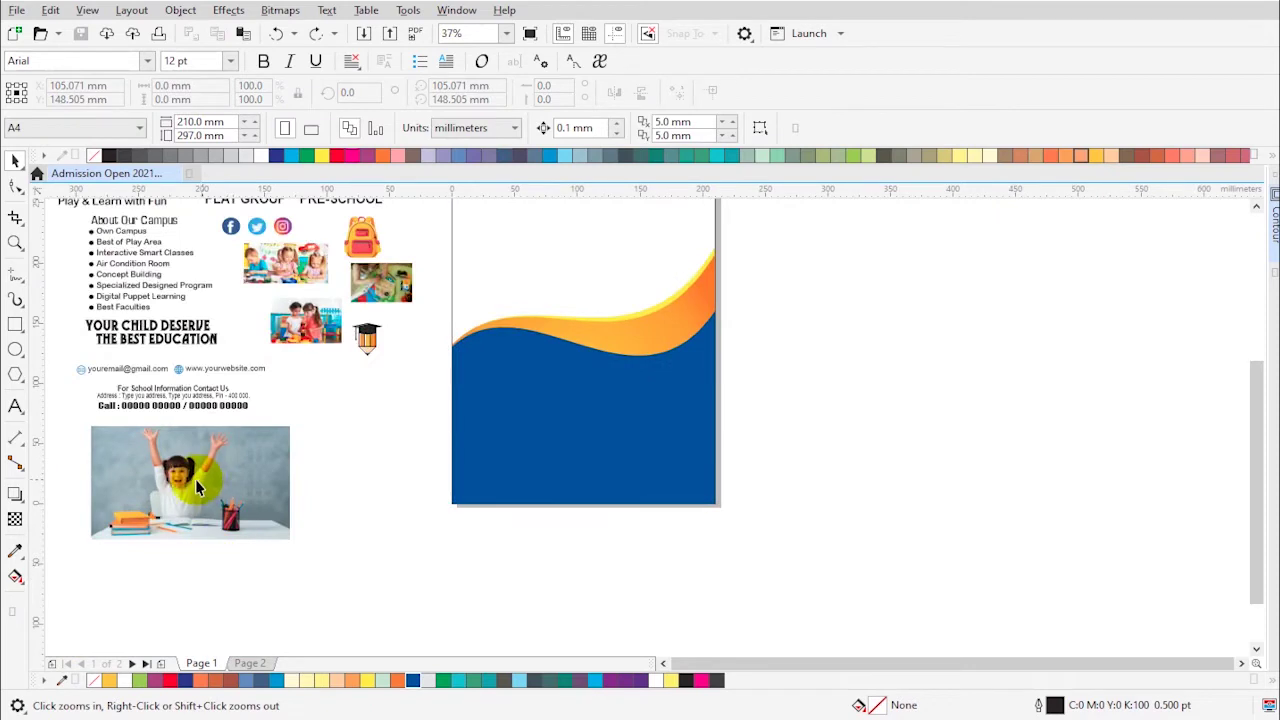
pyautogui.press('F4')
pyautogui.moveTo(480, 556); pyautogui.dragTo(864, 315)
pyautogui.press('F2')
pyautogui.click(756, 272)
pyautogui.moveTo(568, 457); pyautogui.dragTo(680, 540)
pyautogui.moveTo(527, 408); pyautogui.dragTo(531, 387)
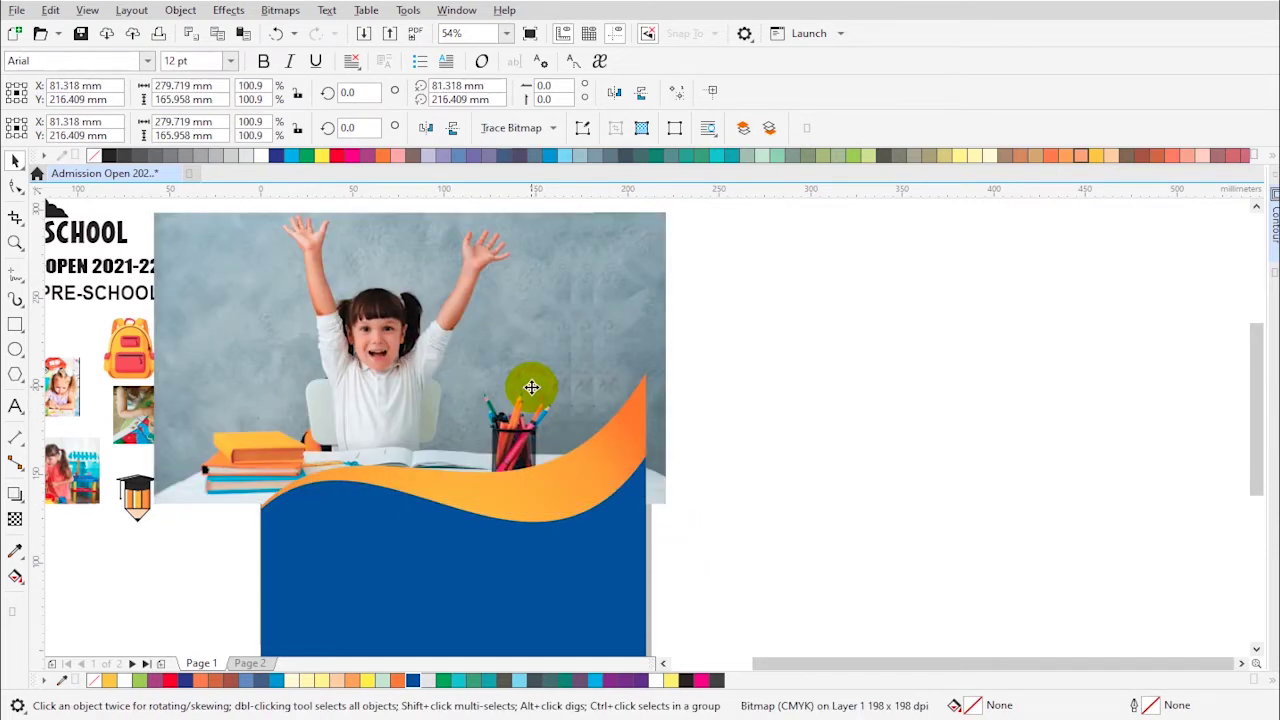
pyautogui.moveTo(529, 326); pyautogui.dragTo(528, 411)
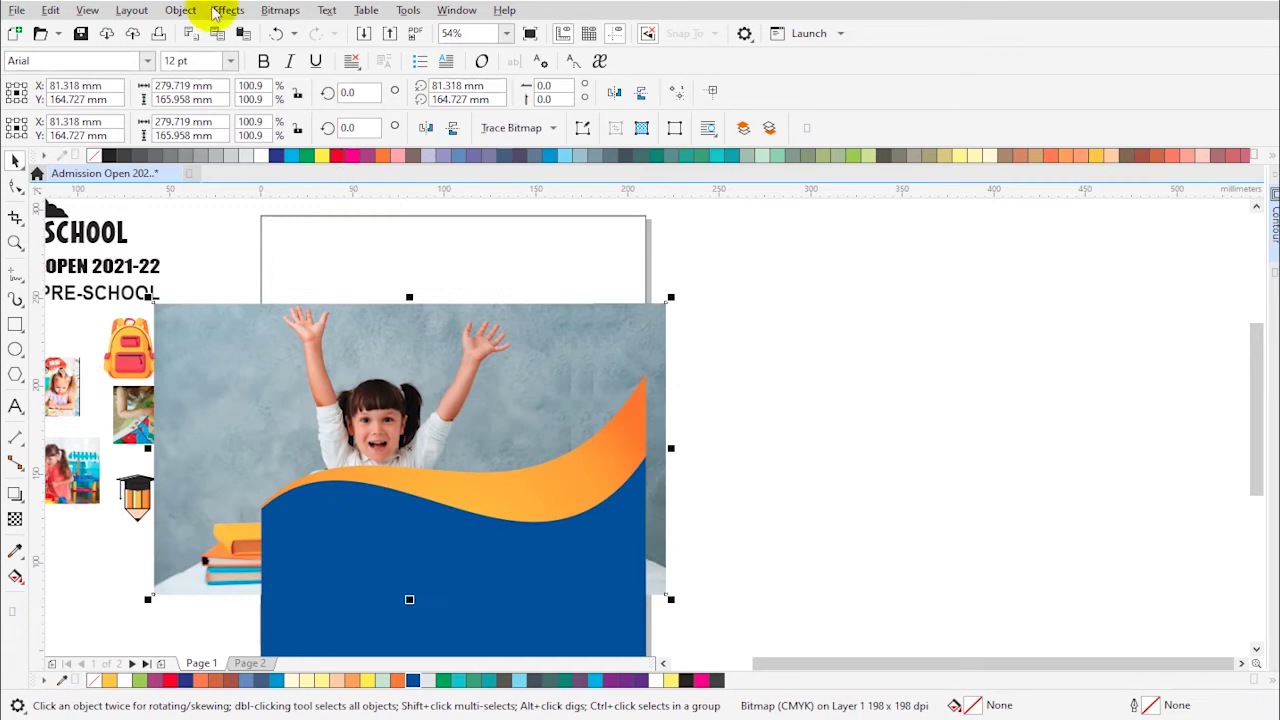
# PowerClip the girl photo inside the page-sized rectangle
pyautogui.click(180, 10)
pyautogui.moveTo(180, 77)
pyautogui.click(455, 78)
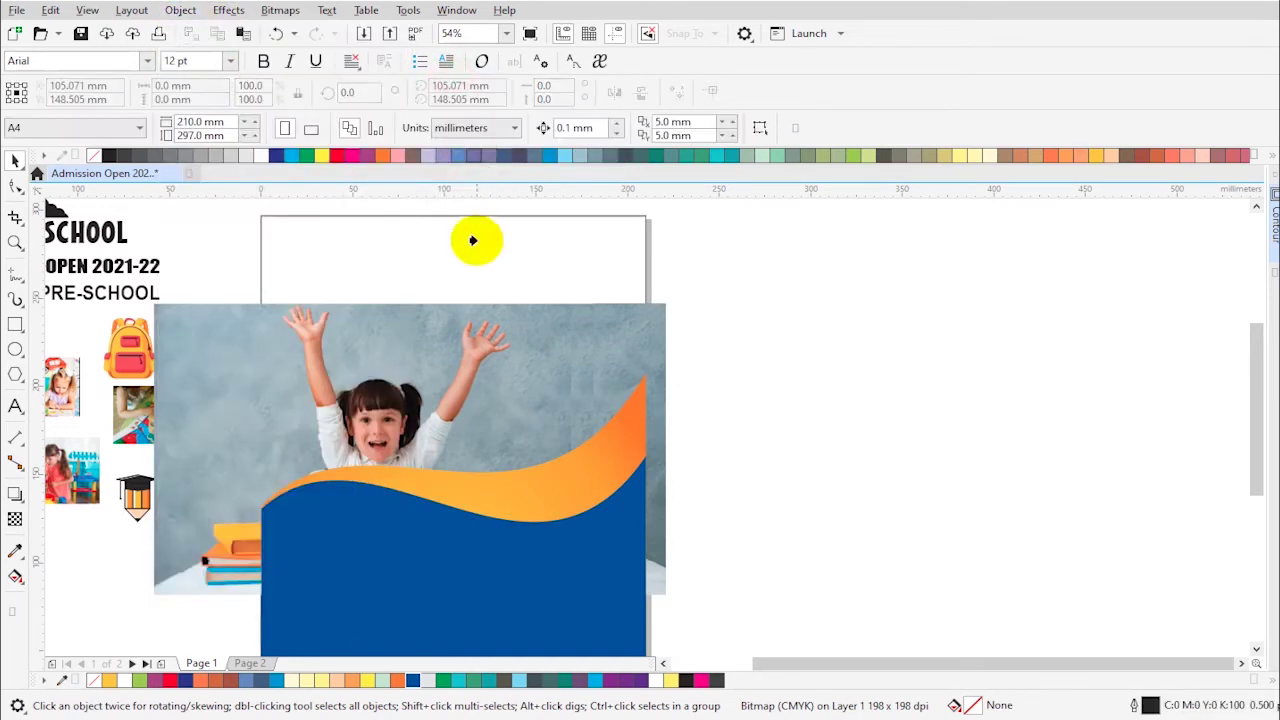
pyautogui.click(466, 215)
# Reposition the photo inside the PowerClip so it fills the upper page area above the waves, and finish editing the contents
pyautogui.keyDown('ctrl'); pyautogui.click(460, 352); pyautogui.keyUp('ctrl')
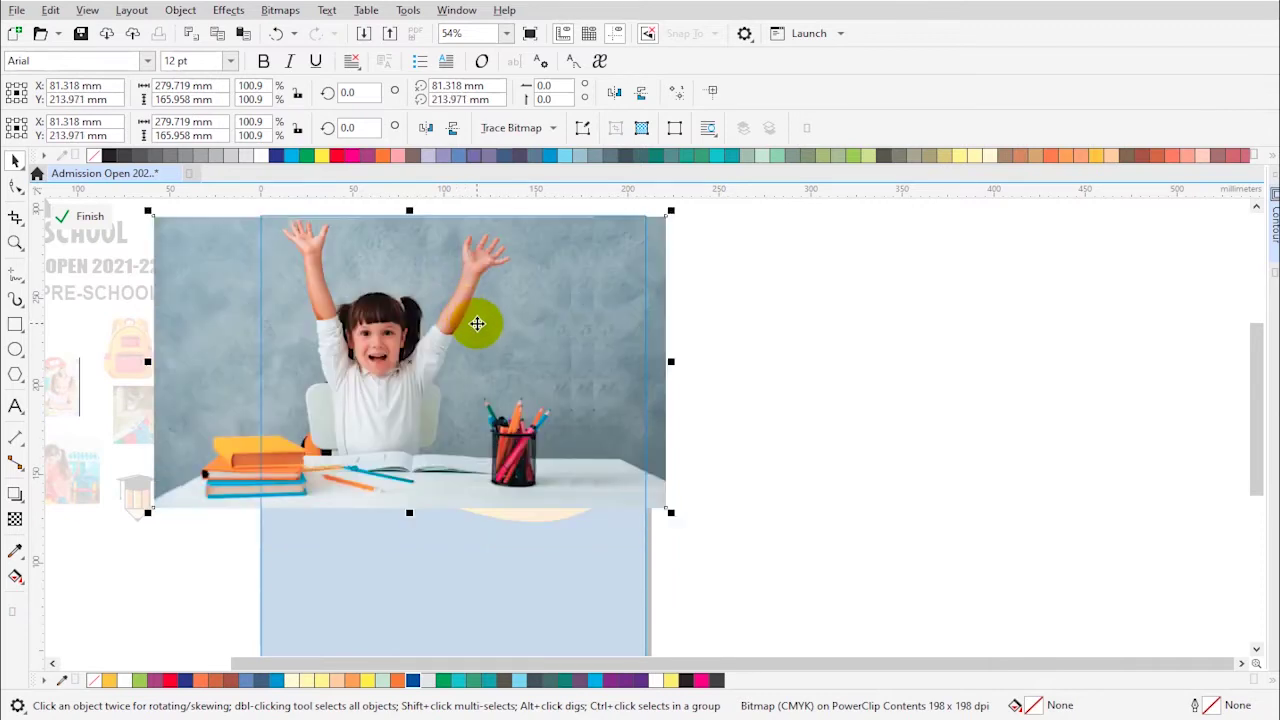
pyautogui.moveTo(478, 322); pyautogui.dragTo(477, 320)
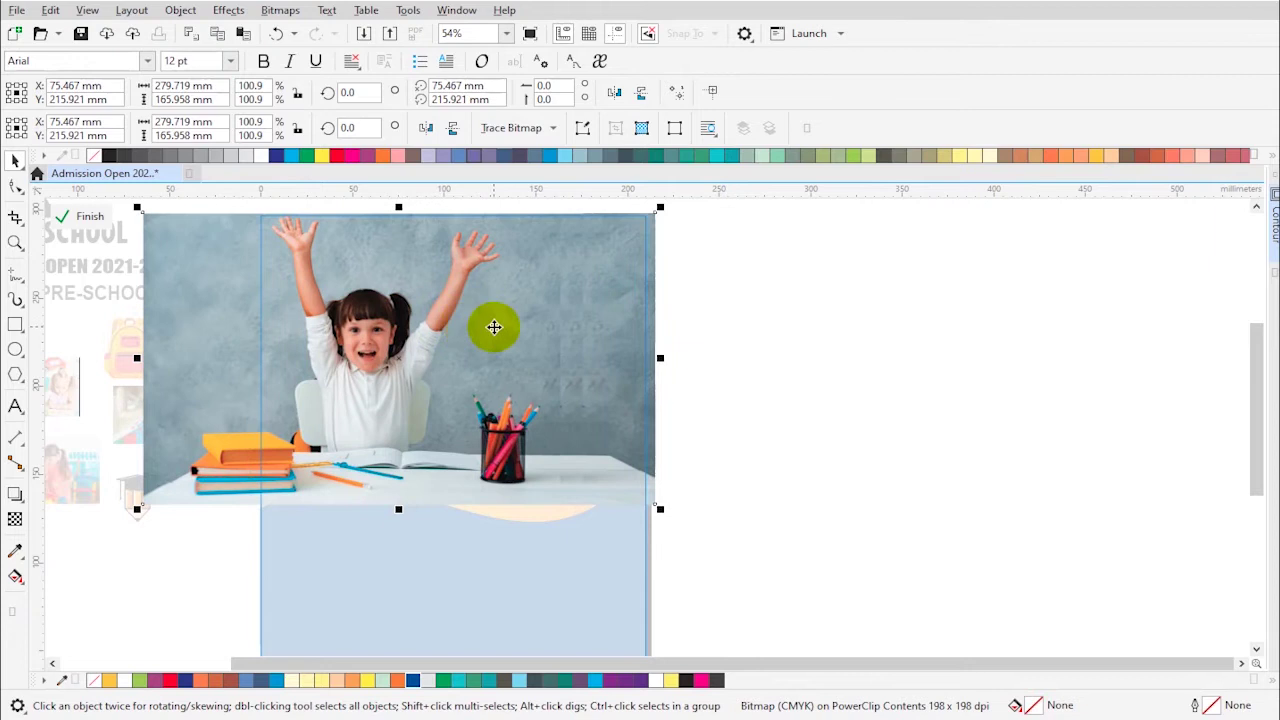
pyautogui.click(771, 340)
pyautogui.doubleClick(570, 330)
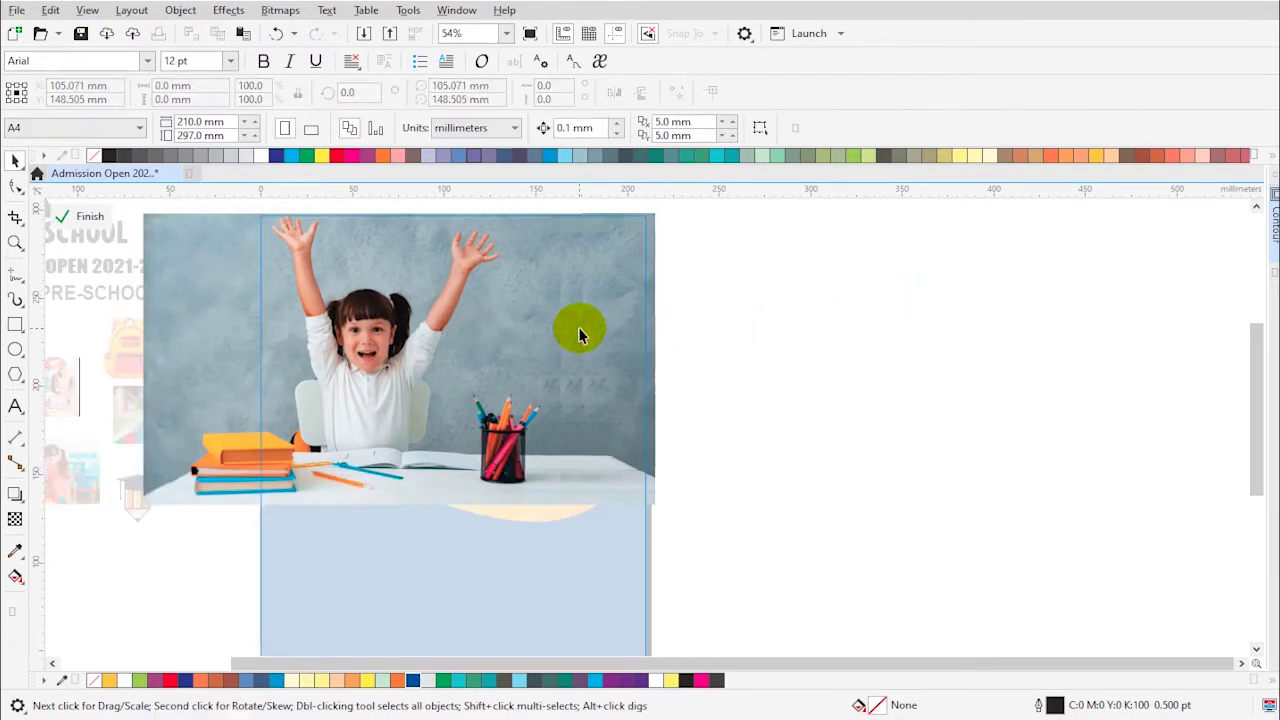
pyautogui.click(773, 343)
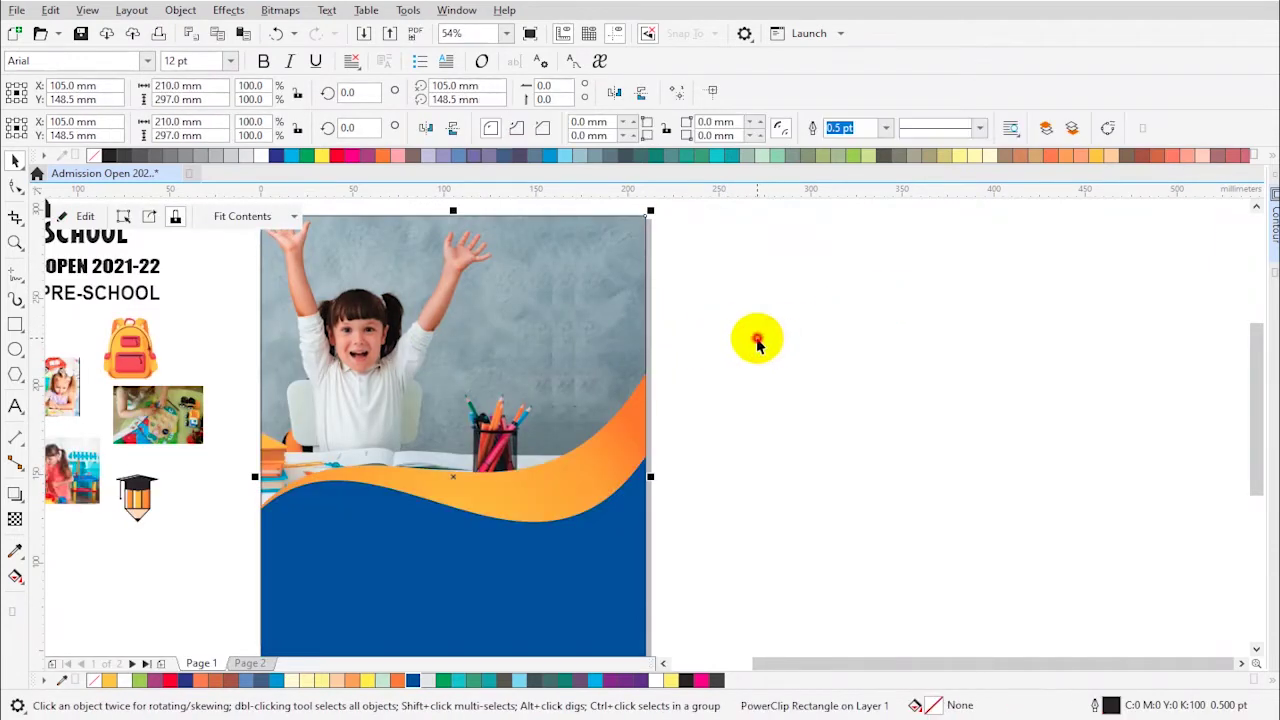
pyautogui.click(754, 337)
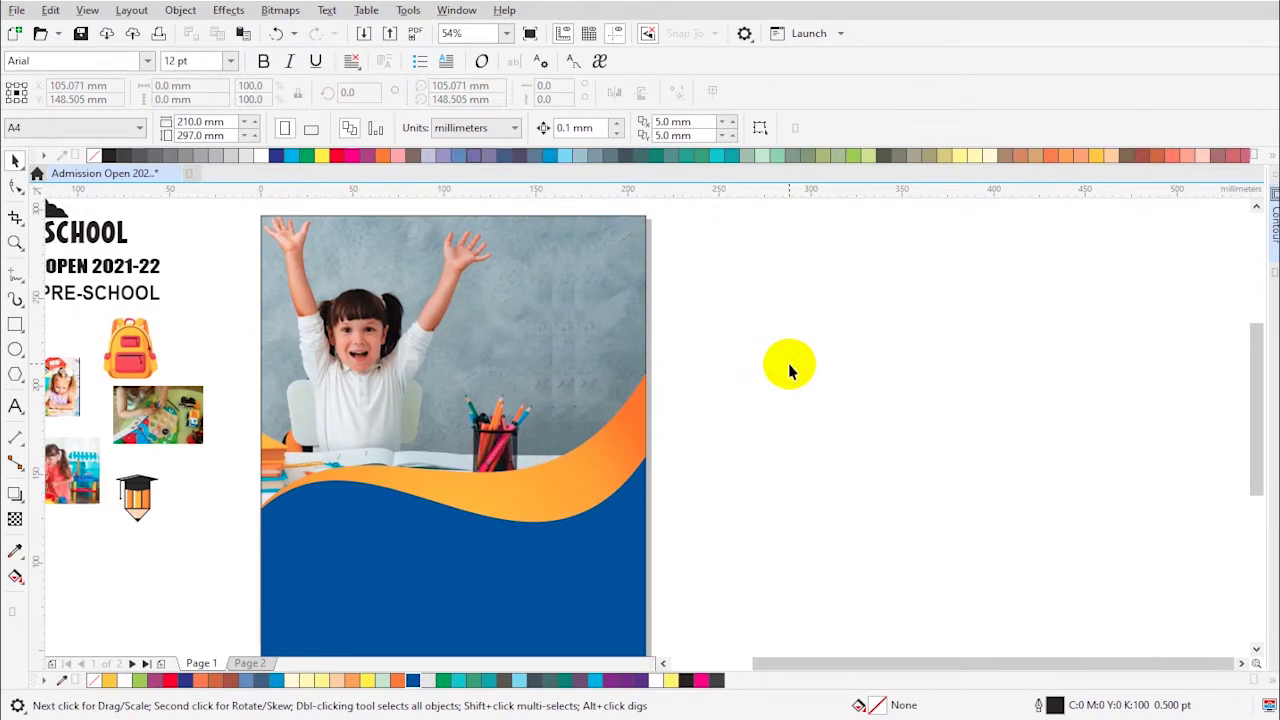
# Remove the outline from the page-sized PowerClip frame
pyautogui.scroll(-2, 500, 366)
pyautogui.moveTo(374, 279); pyautogui.dragTo(571, 529)
pyautogui.hotkey('shift', 'F2')
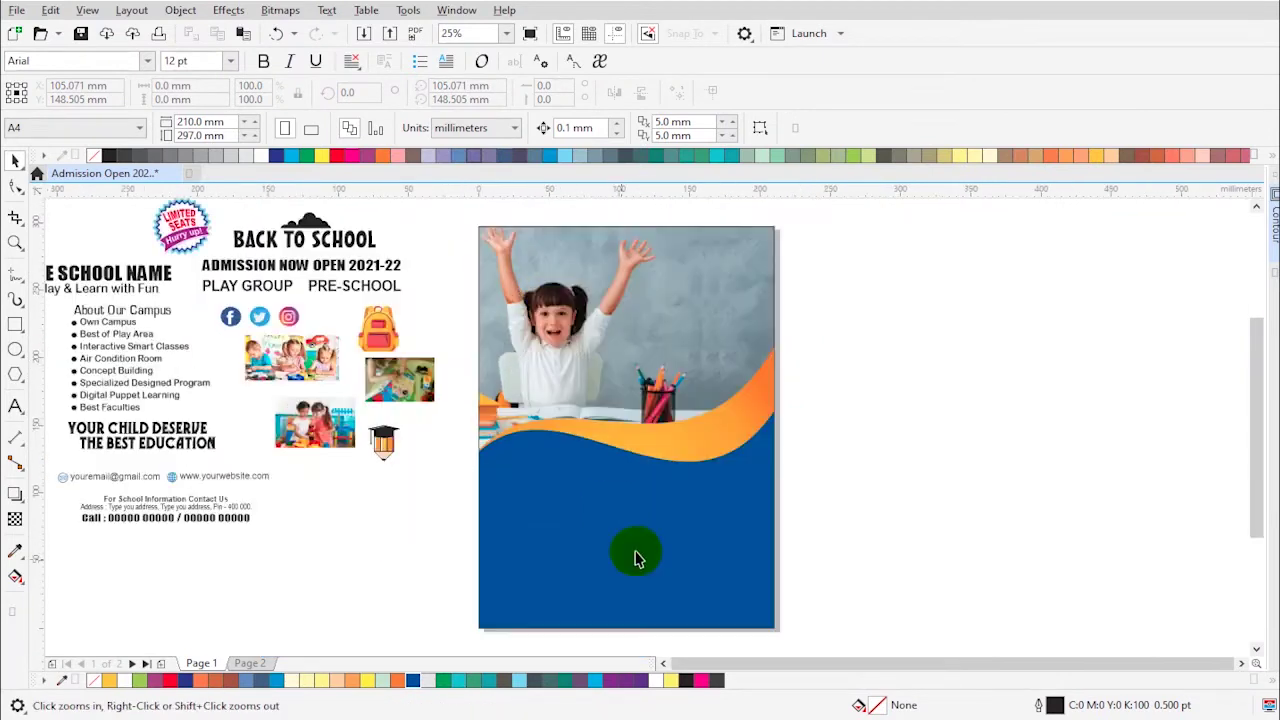
pyautogui.click(920, 378)
pyautogui.press('Tab')
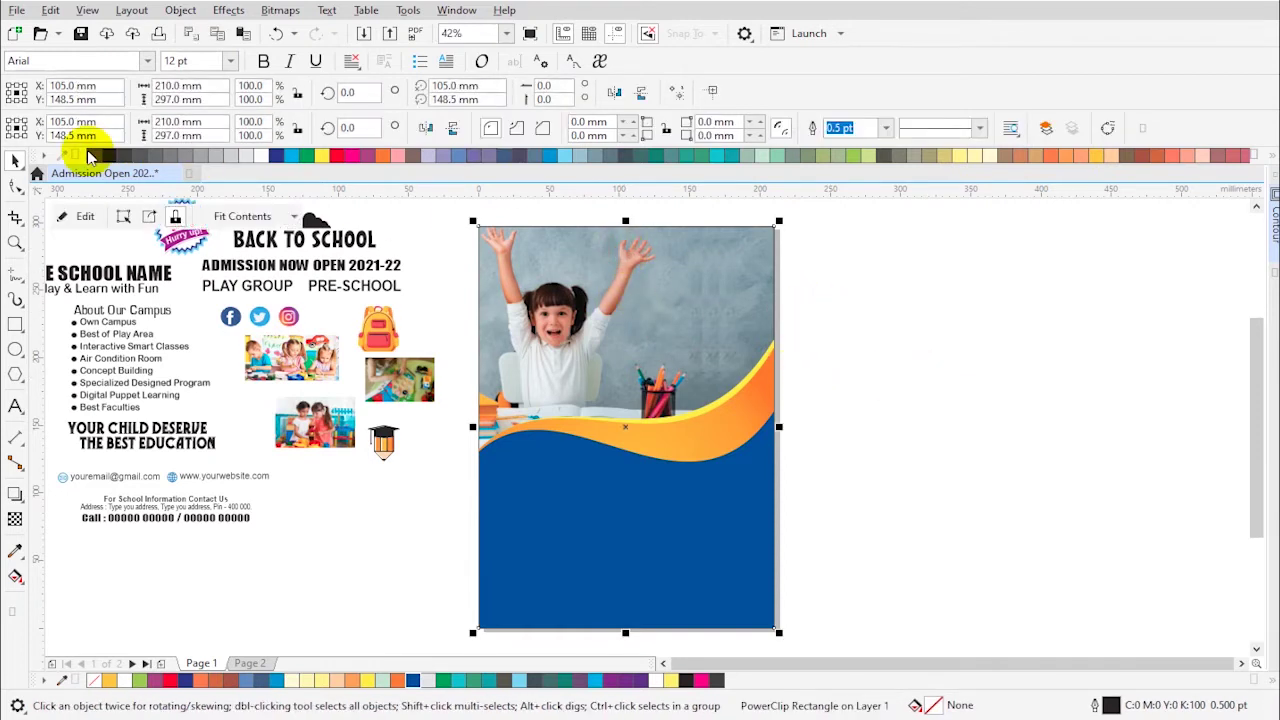
pyautogui.click(894, 294)
# Move the BACK TO SCHOOL heading onto the photo between the girl's raised arms
pyautogui.click(342, 243)
pyautogui.moveTo(342, 243); pyautogui.dragTo(585, 257)
pyautogui.press('z')
pyautogui.moveTo(423, 214); pyautogui.dragTo(760, 340)
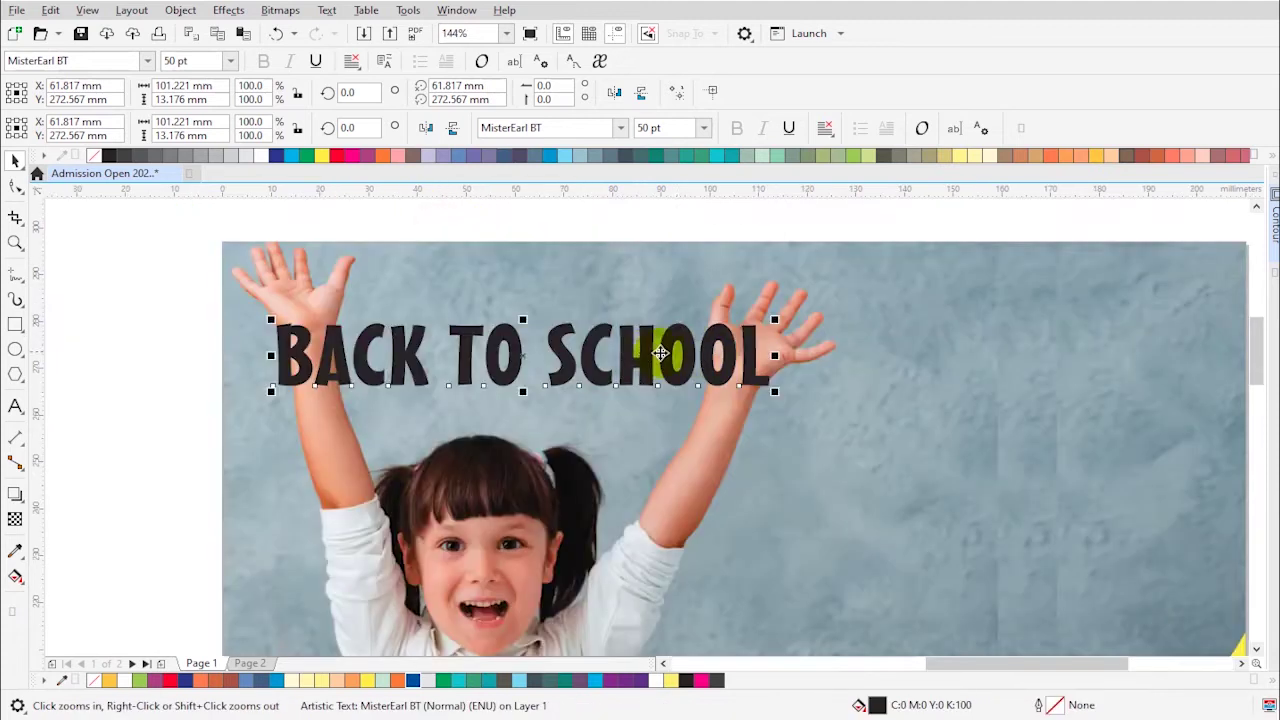
pyautogui.moveTo(580, 375); pyautogui.dragTo(596, 342)
pyautogui.doubleClick(600, 338)
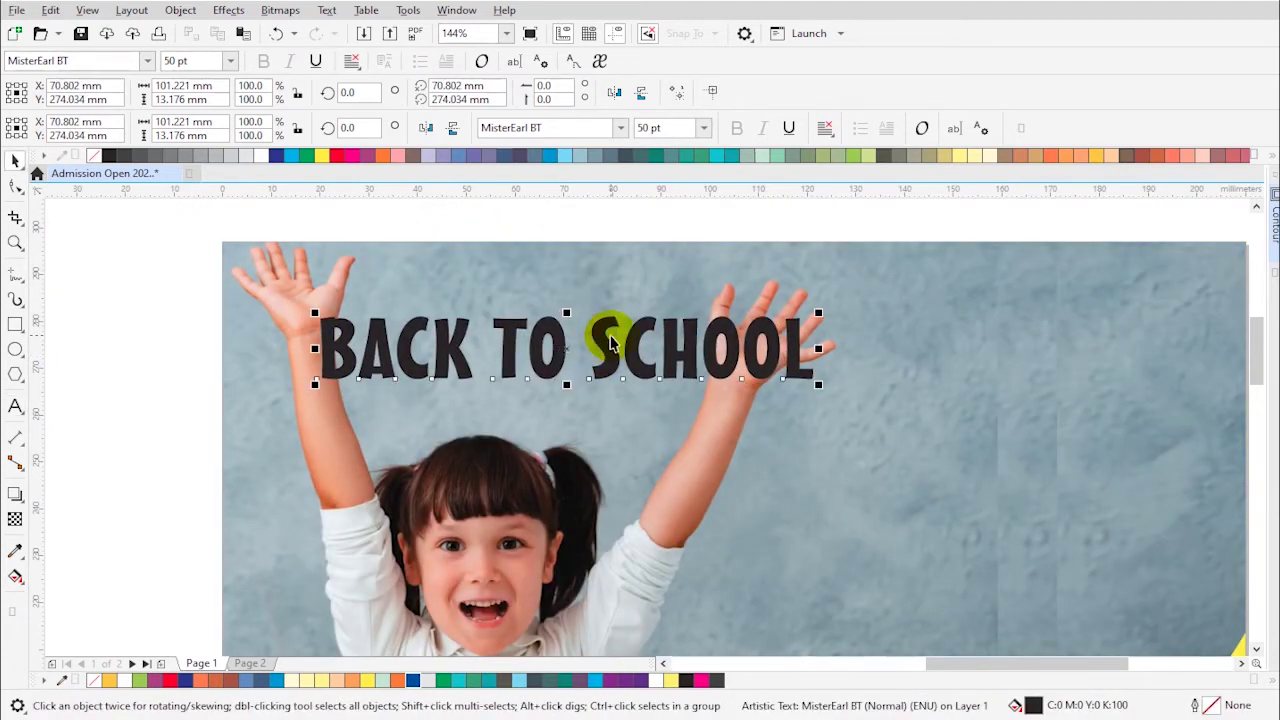
# Break the BACK TO SCHOOL heading apart into separate words
pyautogui.click(180, 10)
pyautogui.click(243, 408)
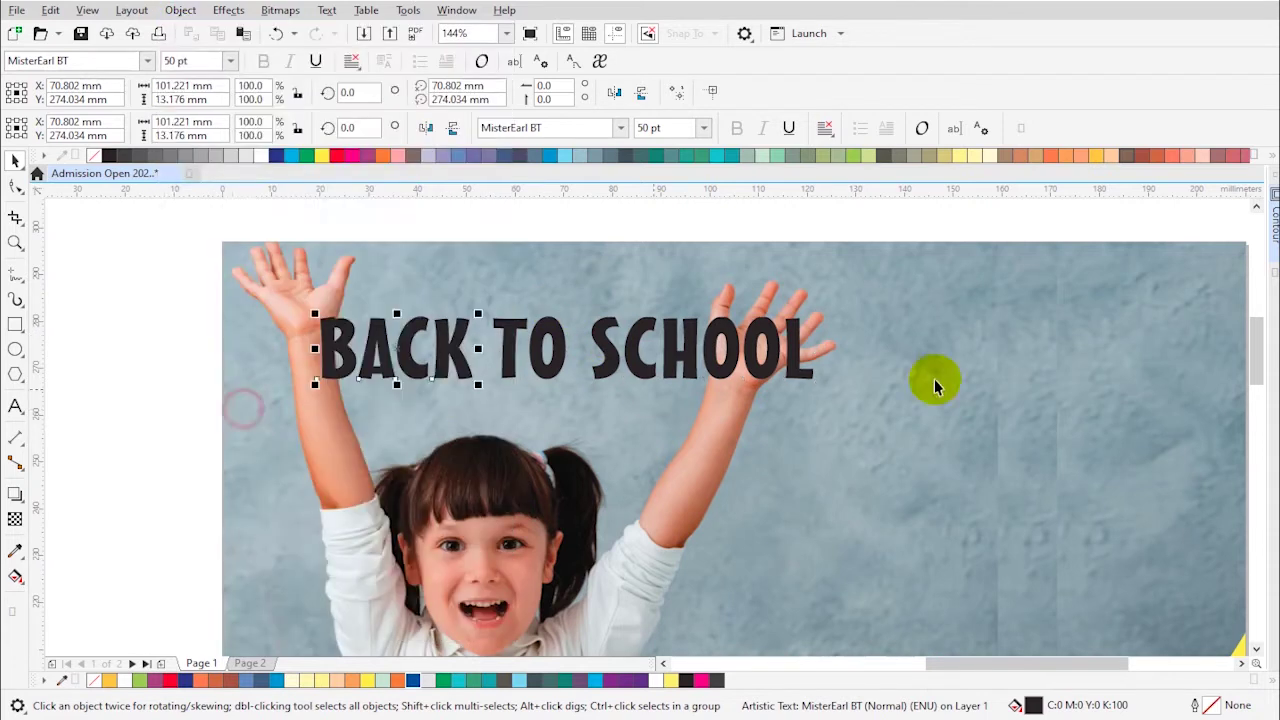
pyautogui.click(960, 376)
# Move BACK higher between the girl's hands and place a smaller TO, about 27 pt, beside it
pyautogui.moveTo(448, 357); pyautogui.dragTo(512, 319)
pyautogui.click(559, 370)
pyautogui.moveTo(571, 383); pyautogui.dragTo(596, 340)
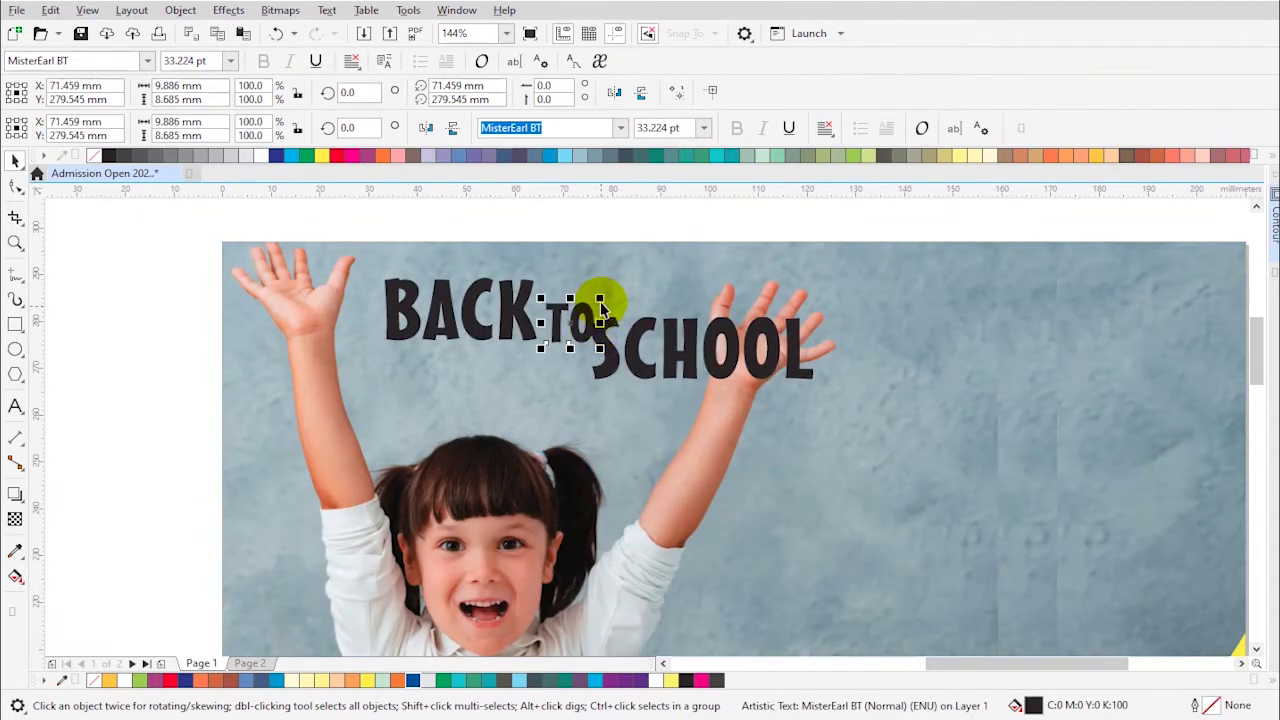
pyautogui.click(600, 299)
pyautogui.click(587, 320)
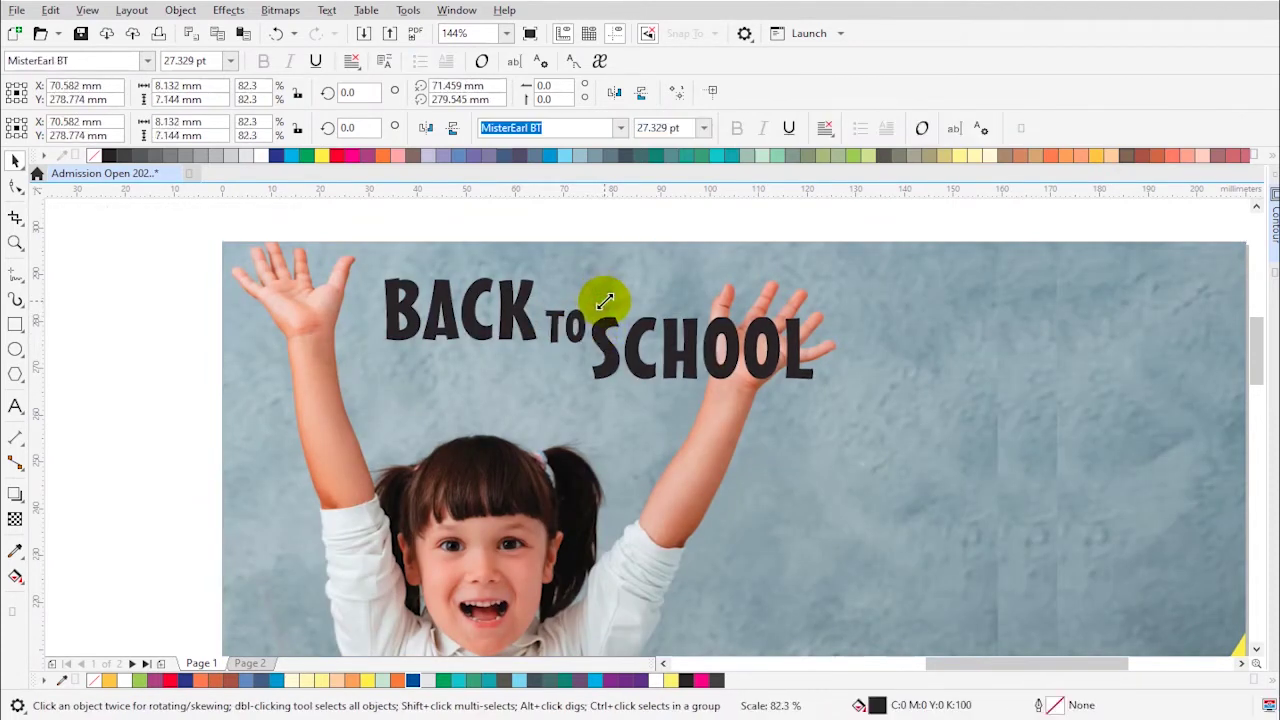
# Place SCHOOL beneath BACK TO and scale all three words together down to about 46 × 24 mm
pyautogui.moveTo(606, 366); pyautogui.dragTo(460, 404)
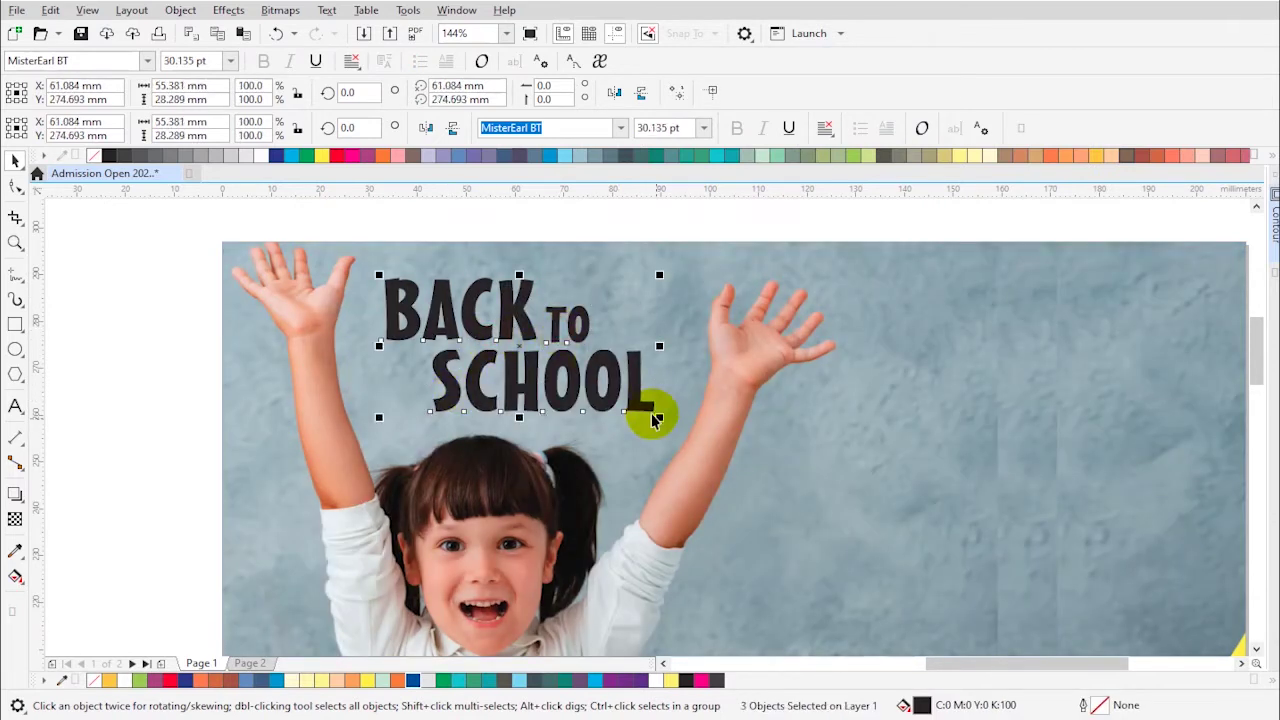
pyautogui.moveTo(659, 417); pyautogui.dragTo(626, 423)
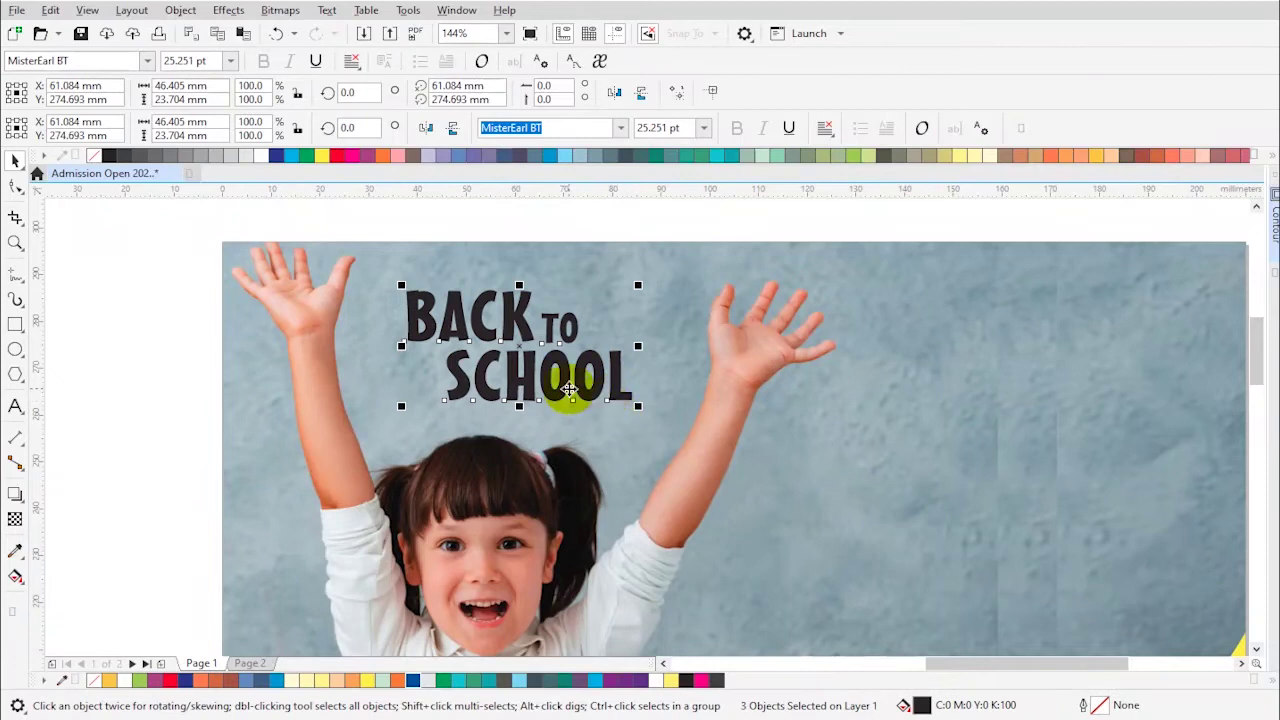
# Convert the three heading words to curves and combine them into one object
pyautogui.scroll(-2, 560, 232)
pyautogui.press('z')
pyautogui.moveTo(380, 240); pyautogui.dragTo(806, 390)
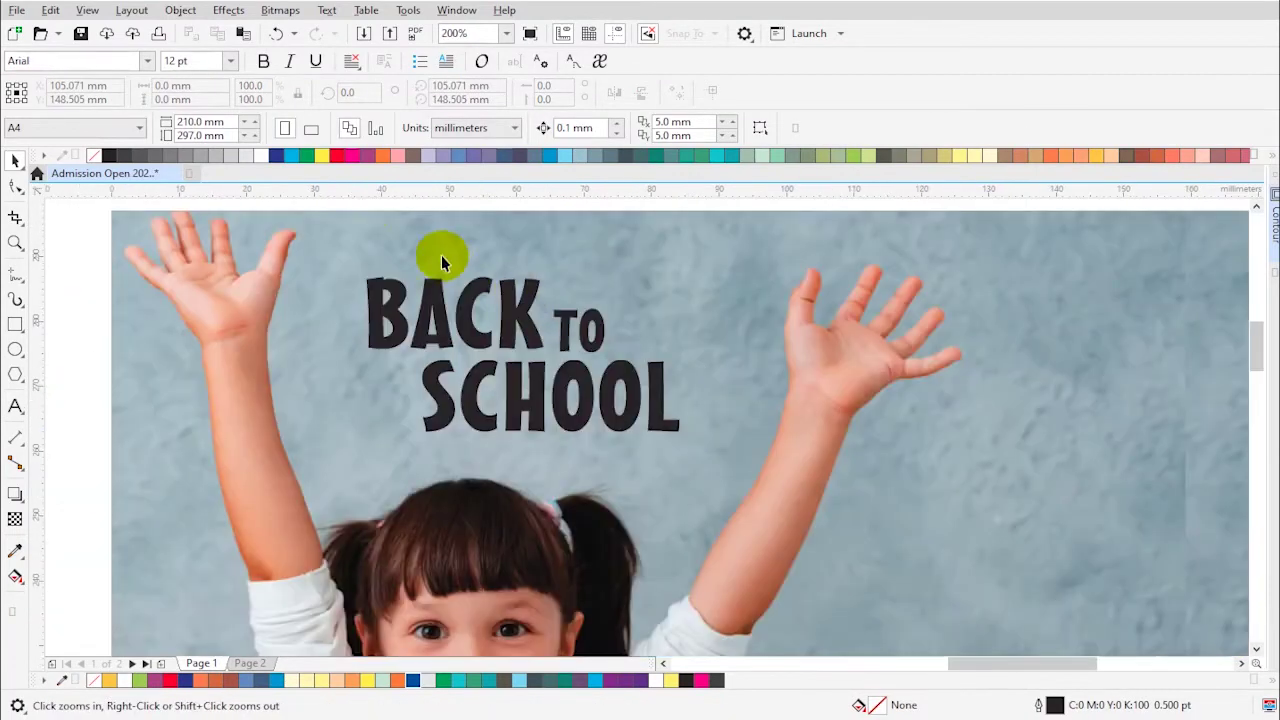
pyautogui.moveTo(337, 200); pyautogui.dragTo(757, 475)
pyautogui.press('space')
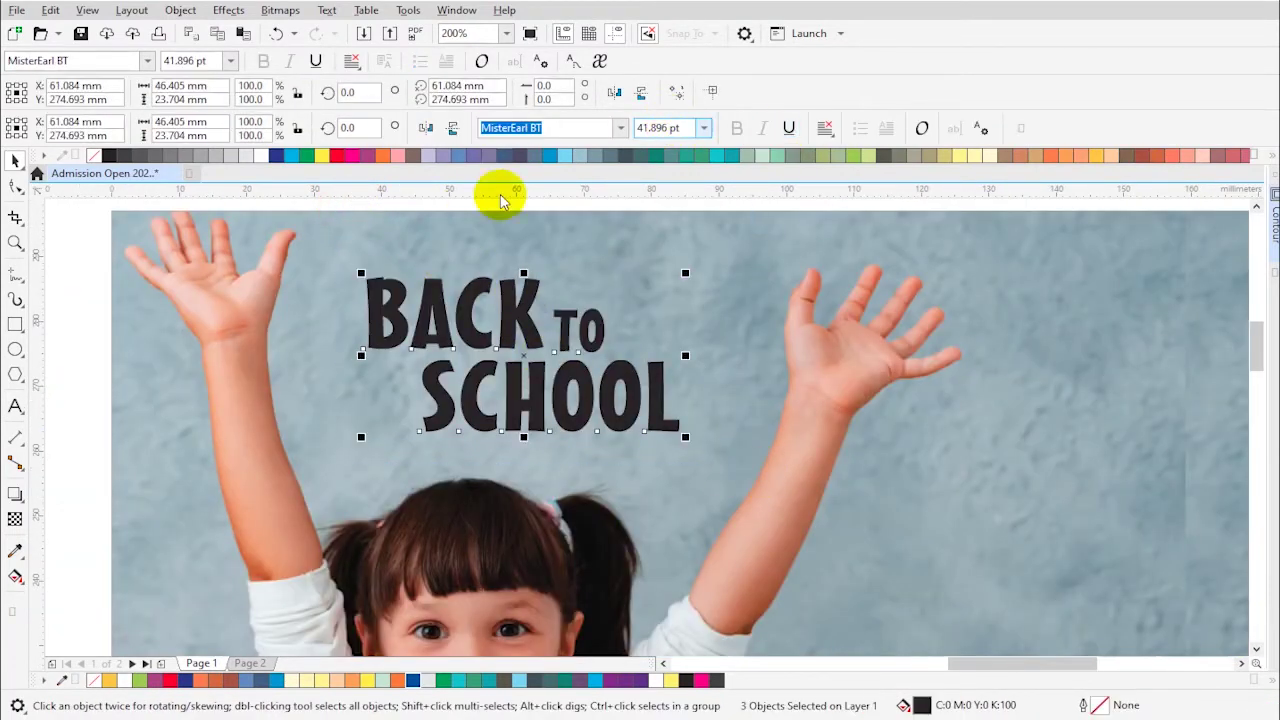
pyautogui.hotkey('ctrl', 'q')
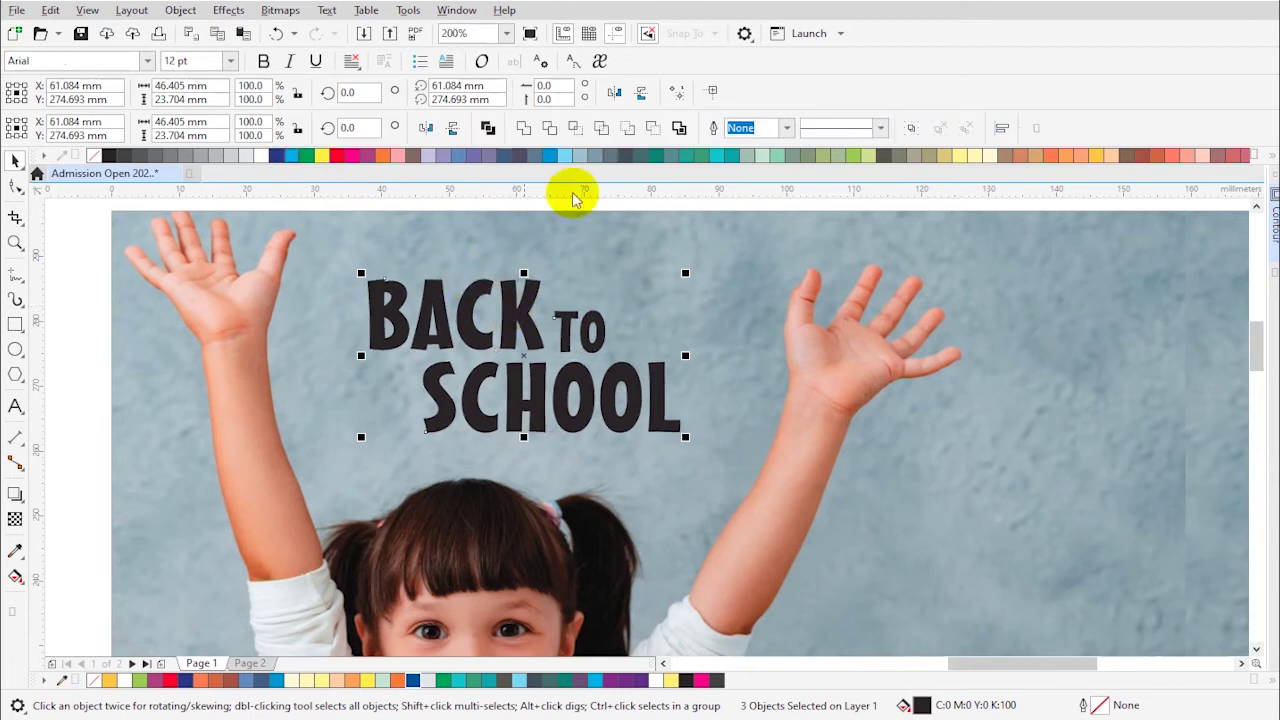
pyautogui.click(494, 129)
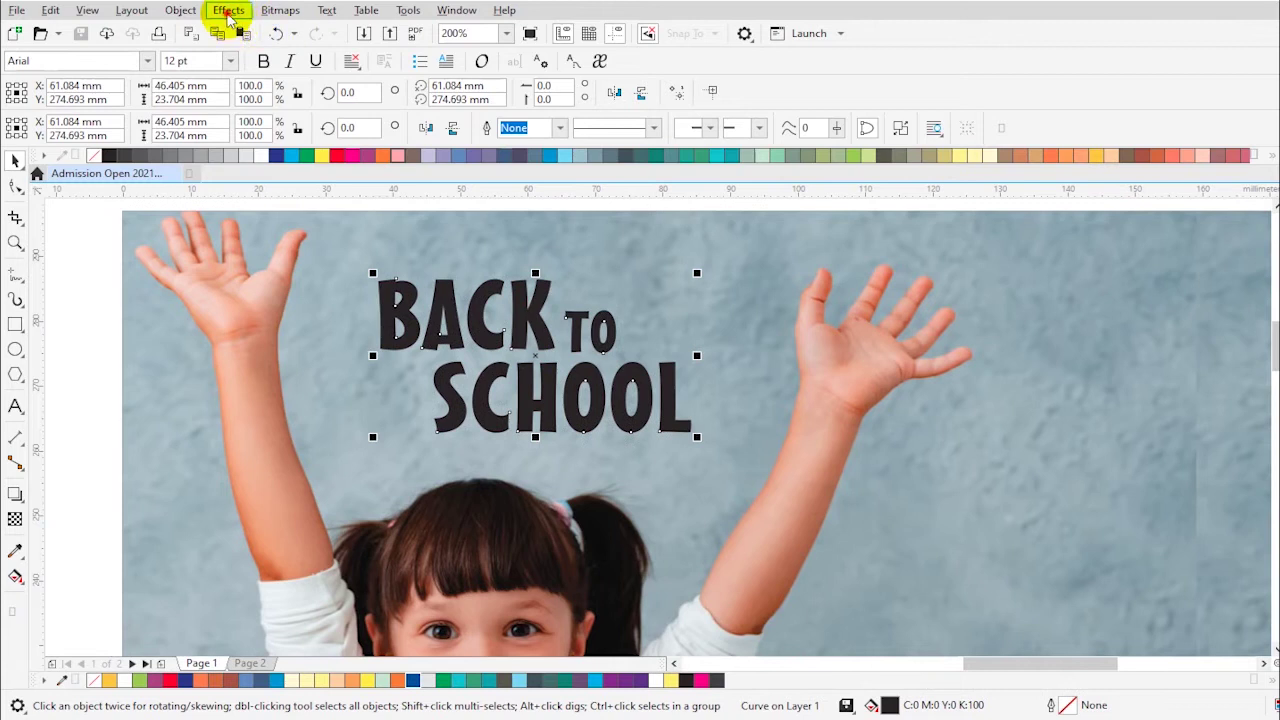
# Apply a one-step outside contour in yellow to the heading with a 0.5 mm offset
pyautogui.click(228, 10)
pyautogui.click(298, 403)
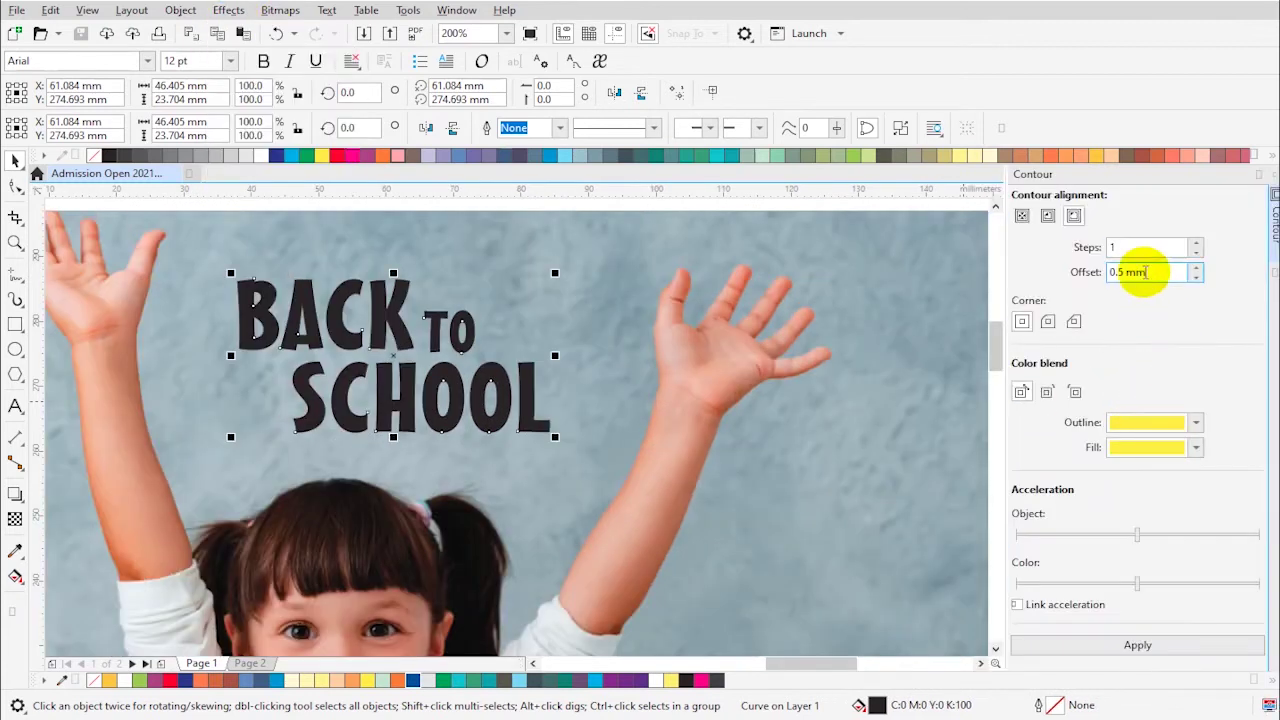
pyautogui.click(1108, 648)
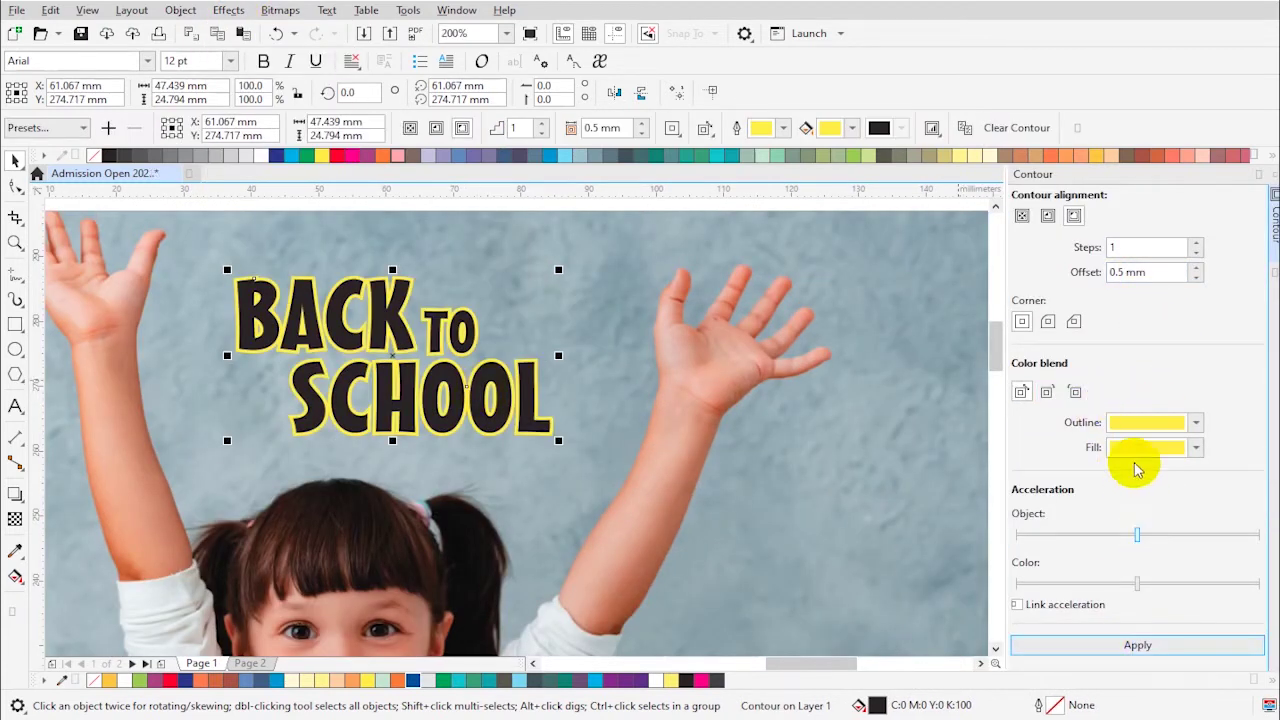
# Set the heading's contour offset to 2 mm
pyautogui.click(1150, 272)
pyautogui.write('2')
pyautogui.press('Return')
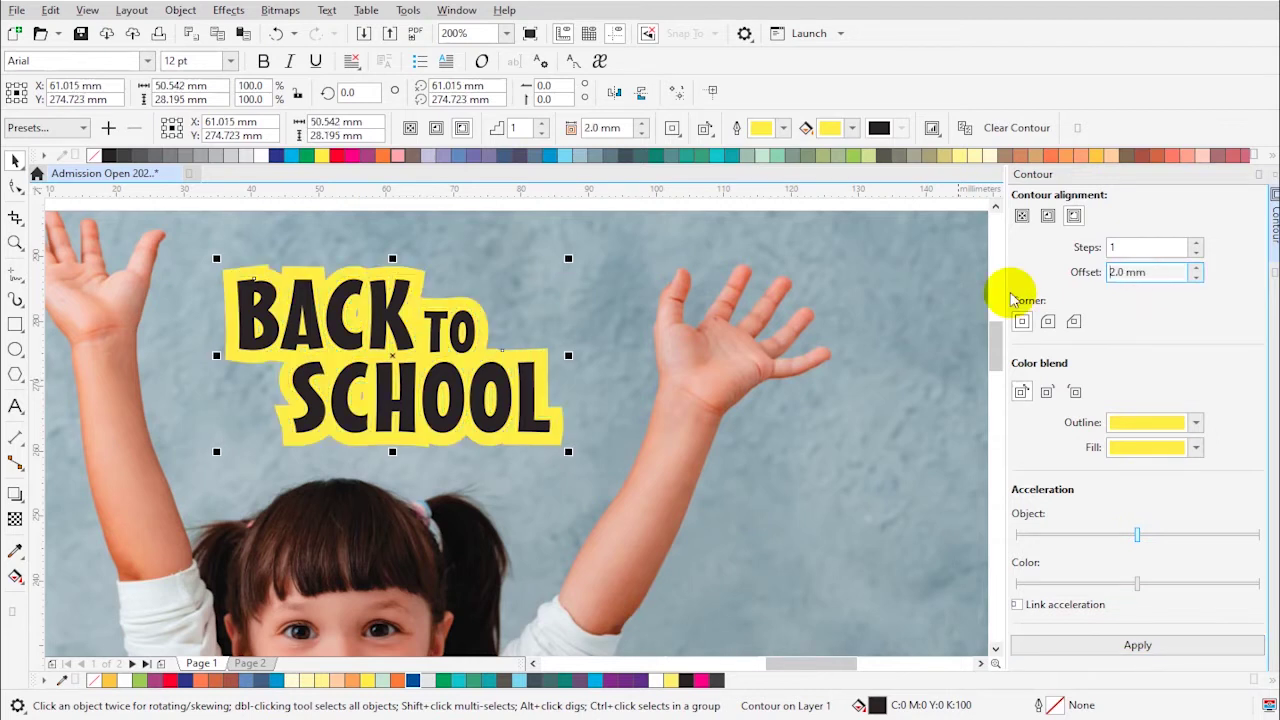
# Apply a contour offset of 1.5 mm to the heading and close the contour settings
pyautogui.click(1155, 272)
pyautogui.write('1.5')
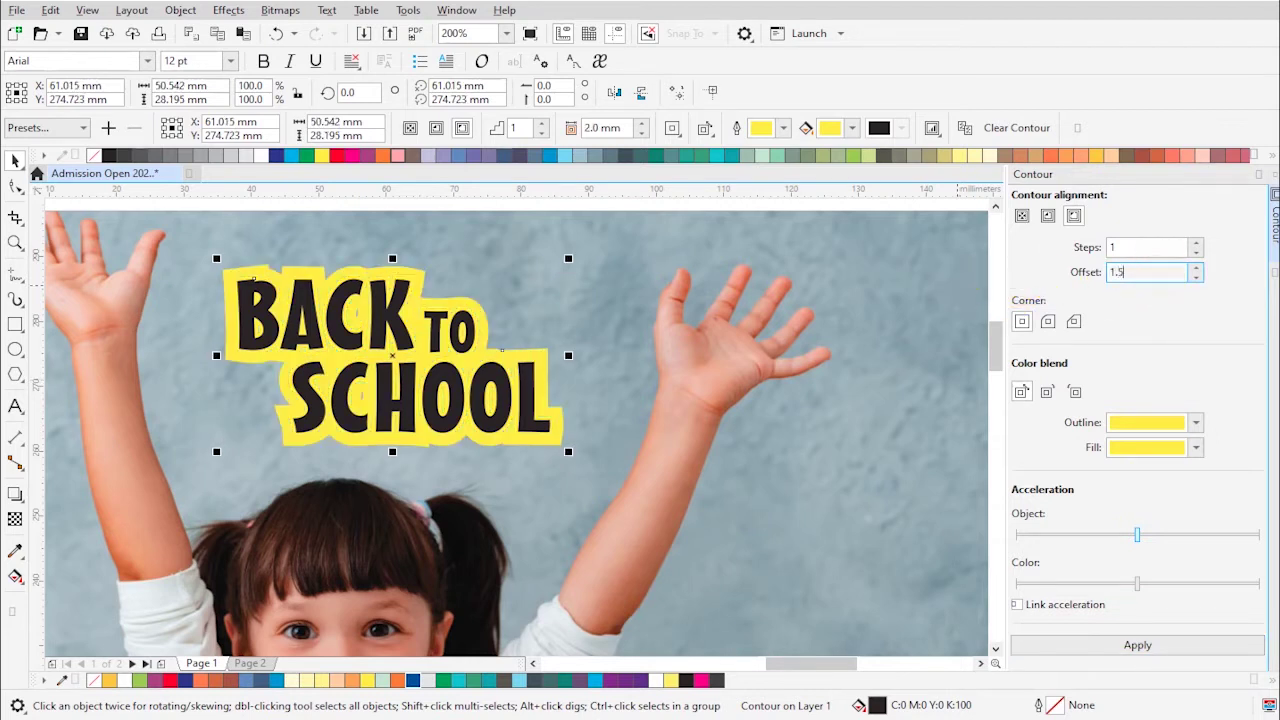
pyautogui.press('Return')
pyautogui.click(1137, 645)
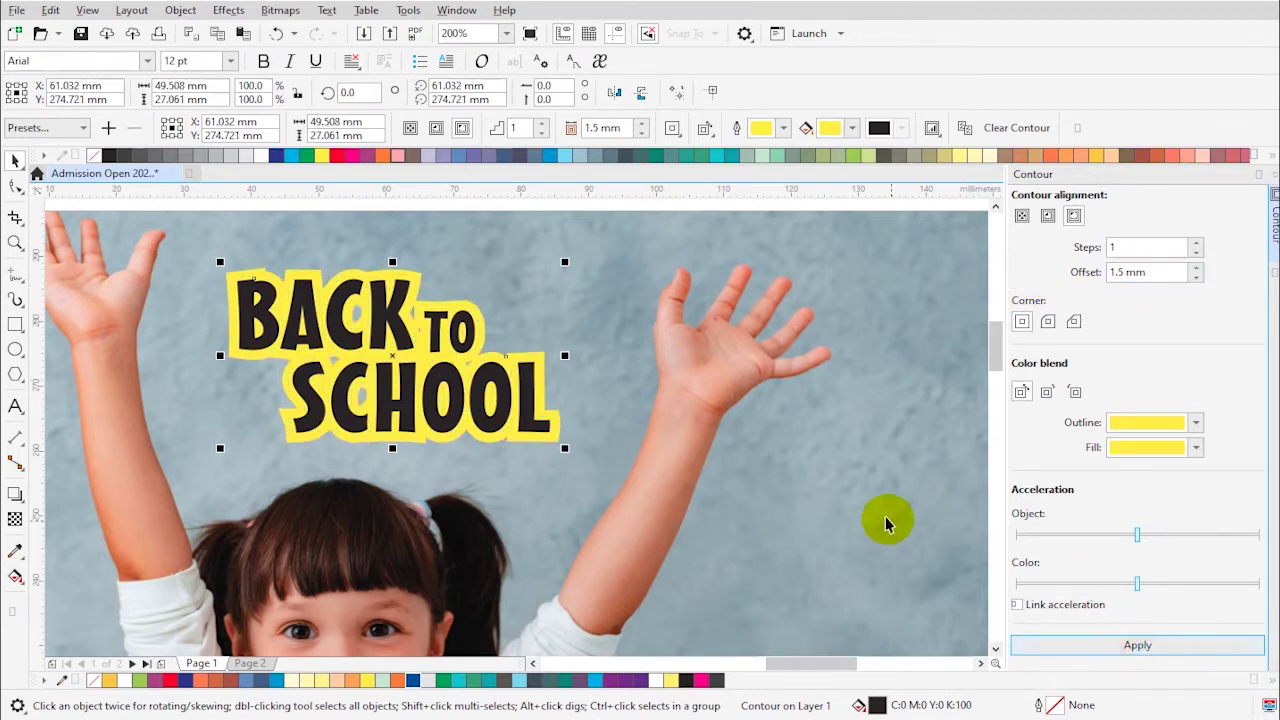
pyautogui.click(1258, 175)
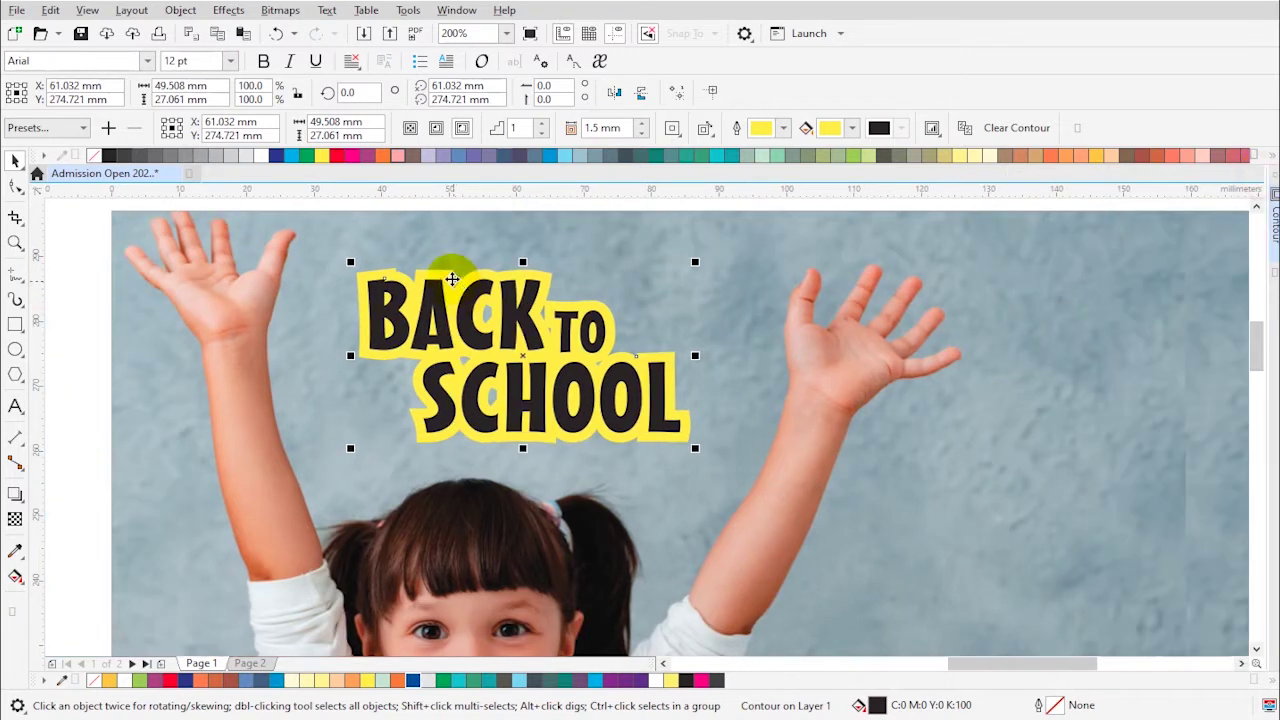
# Break the yellow contour apart from the heading letters
pyautogui.click(444, 270)
pyautogui.rightClick(444, 270)
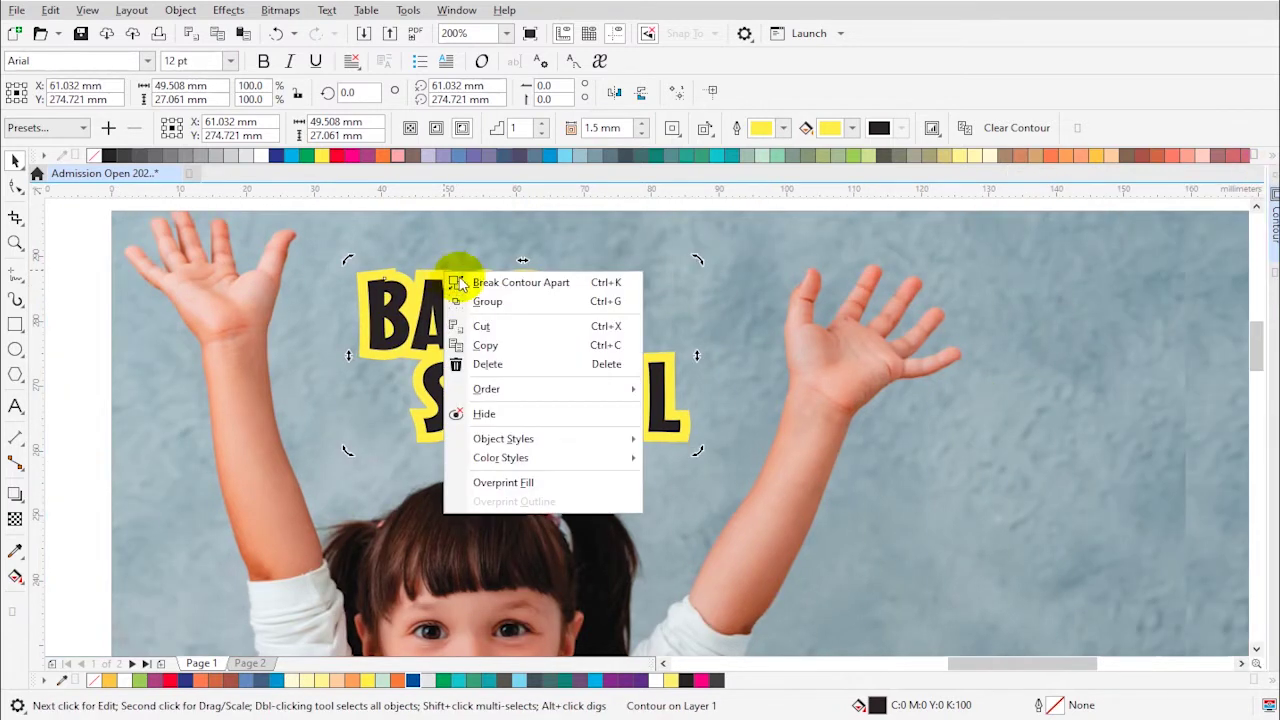
pyautogui.click(585, 290)
# Delete the nodes of all the small inner holes in the yellow contour shape so it forms a solid backing
pyautogui.moveTo(352, 254); pyautogui.dragTo(783, 501)
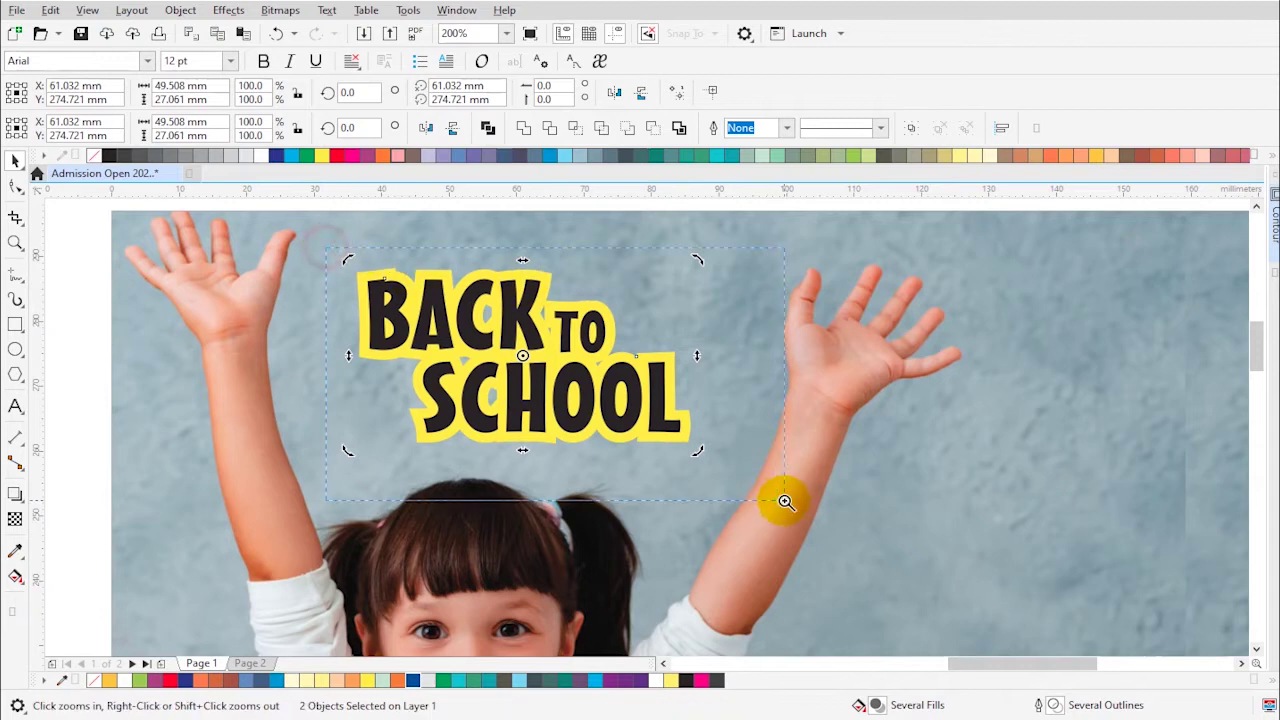
pyautogui.click(729, 238)
pyautogui.doubleClick(609, 246)
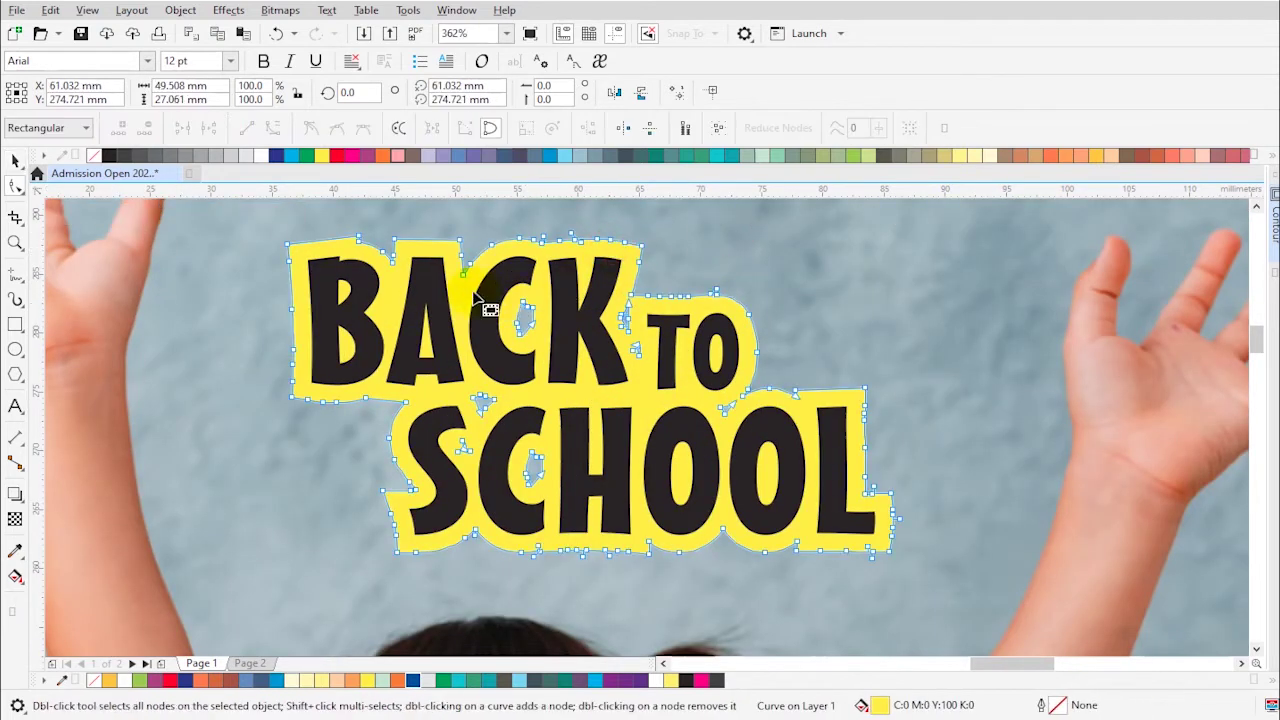
pyautogui.moveTo(495, 302); pyautogui.dragTo(568, 380)
pyautogui.press('Delete')
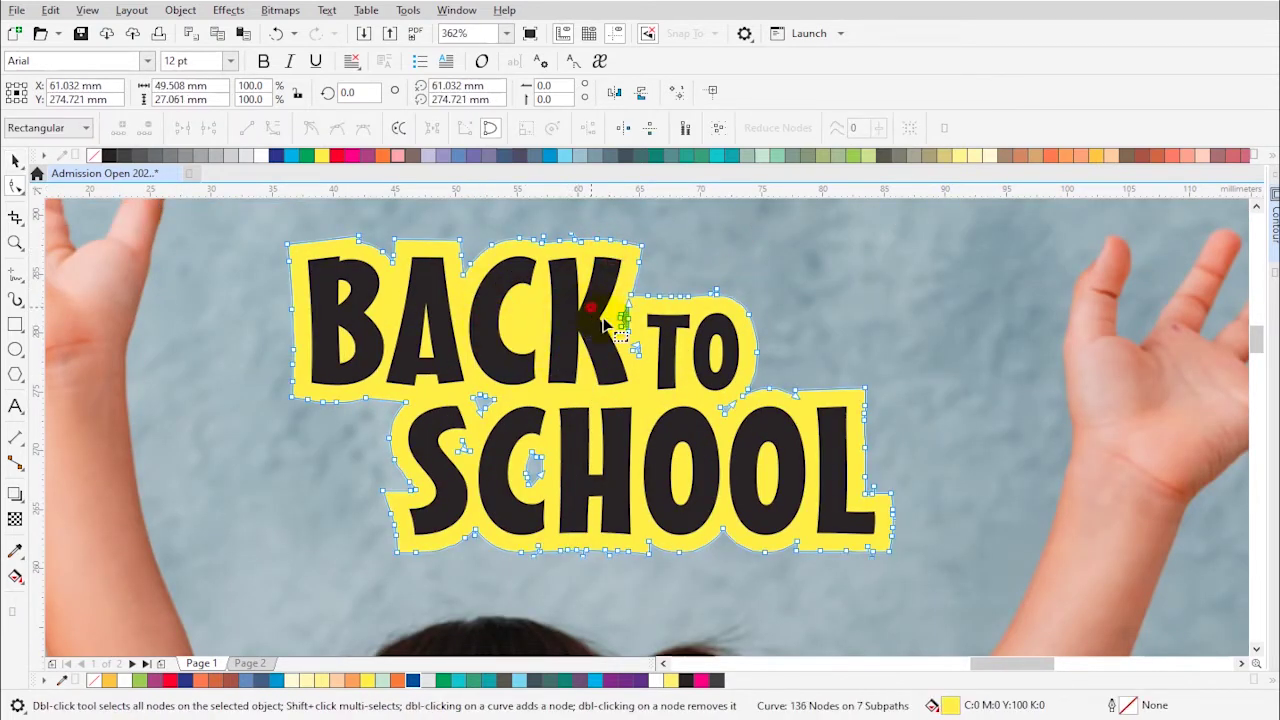
pyautogui.press('Delete')
pyautogui.moveTo(458, 406); pyautogui.dragTo(612, 501)
pyautogui.press('Delete')
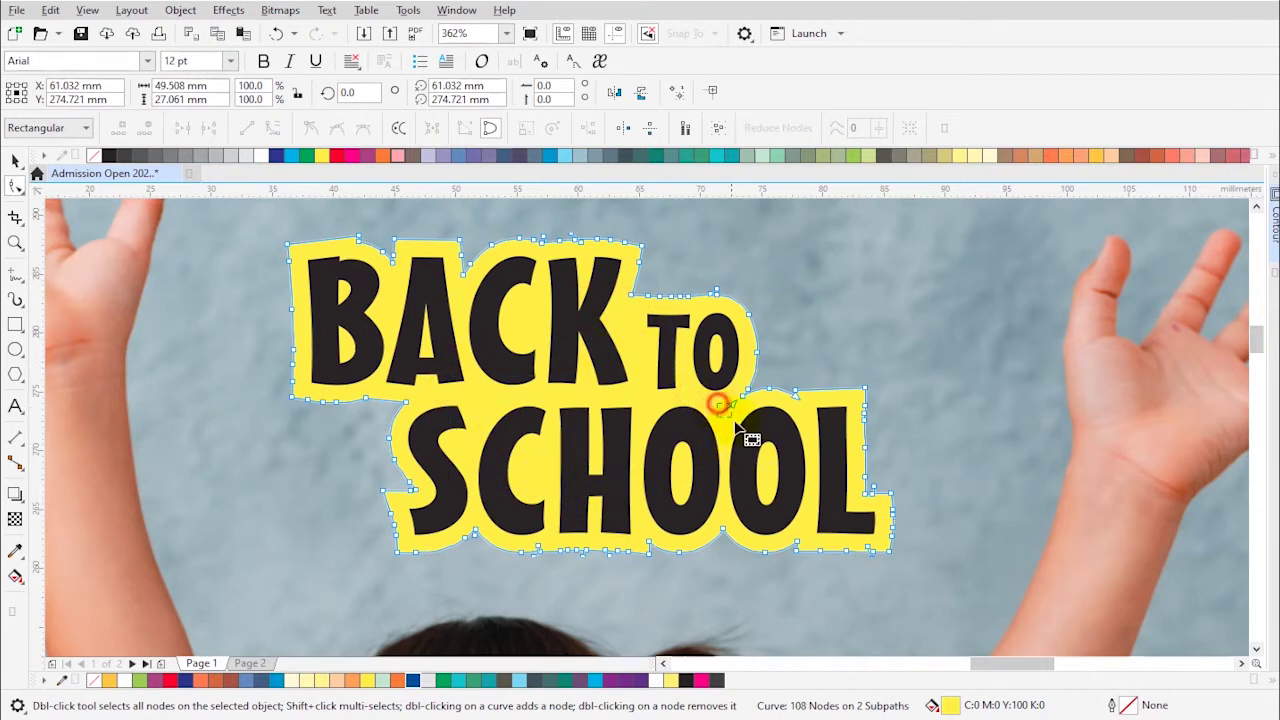
pyautogui.press('Delete')
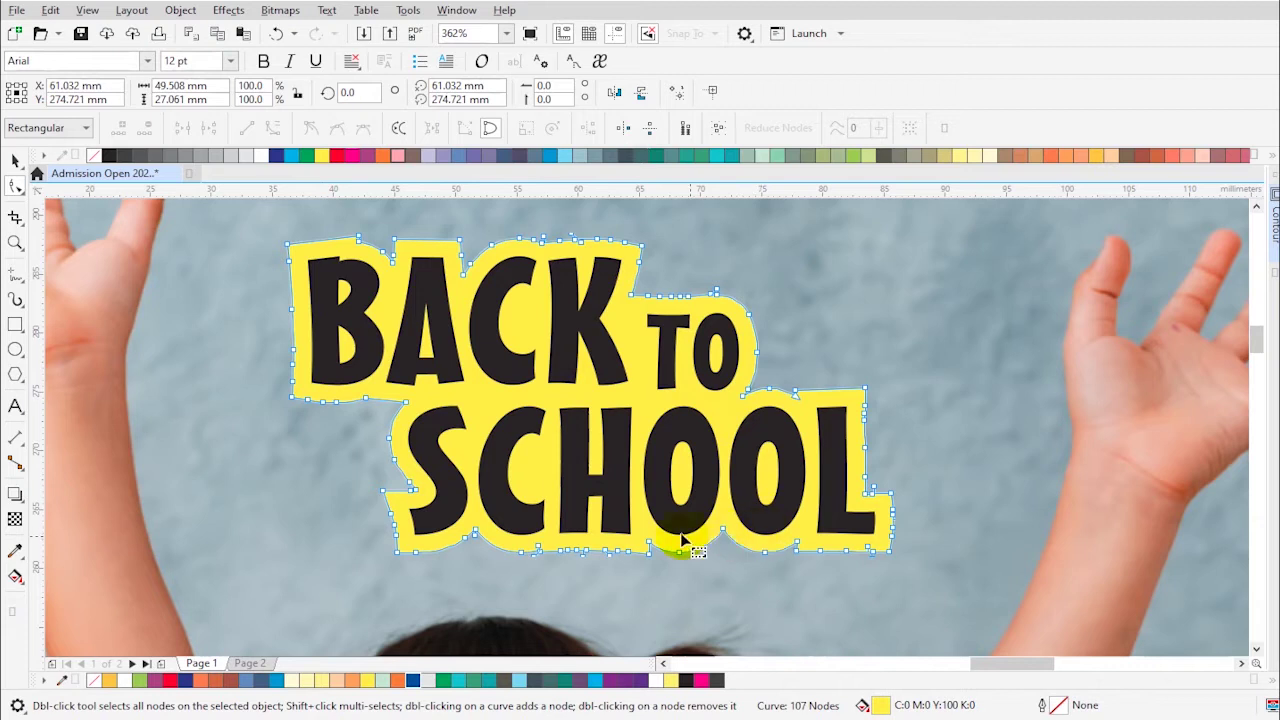
# Fill the heading's backing shape white and the BACK TO SCHOOL letters dark blue
pyautogui.press('space')
pyautogui.click(260, 155)
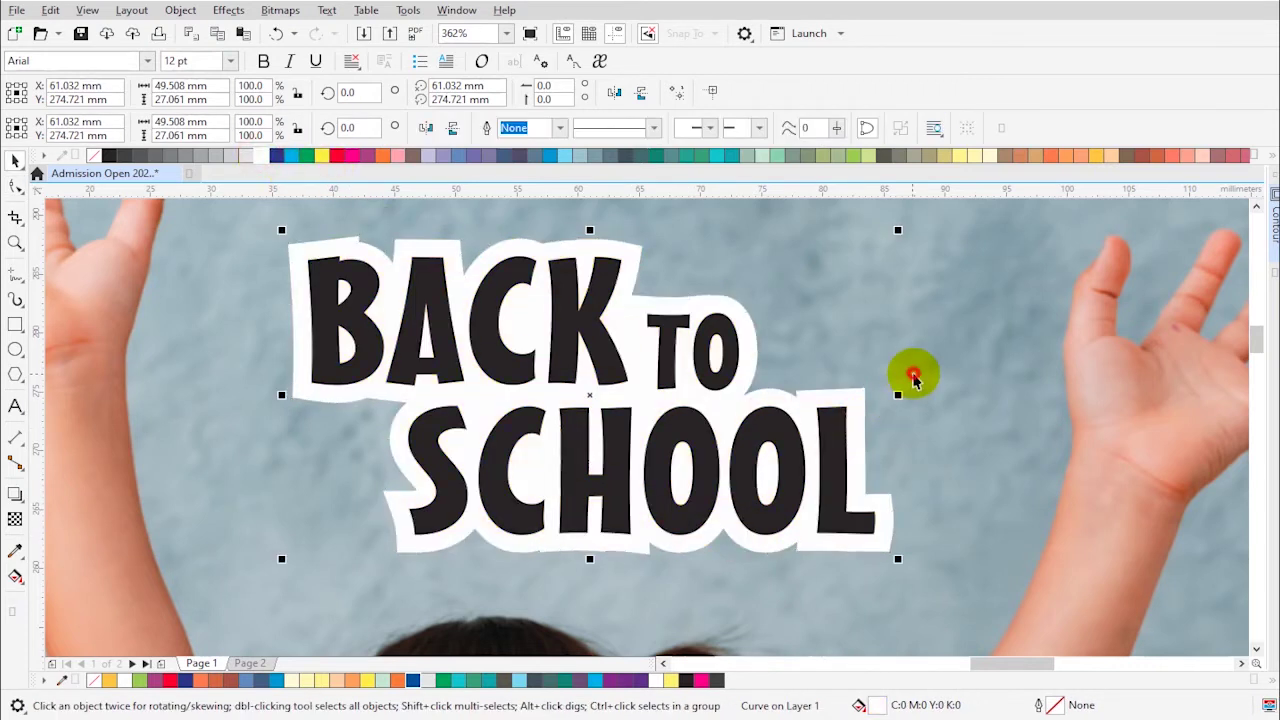
pyautogui.click(913, 378)
pyautogui.scroll(-2, 914, 418)
pyautogui.click(752, 443)
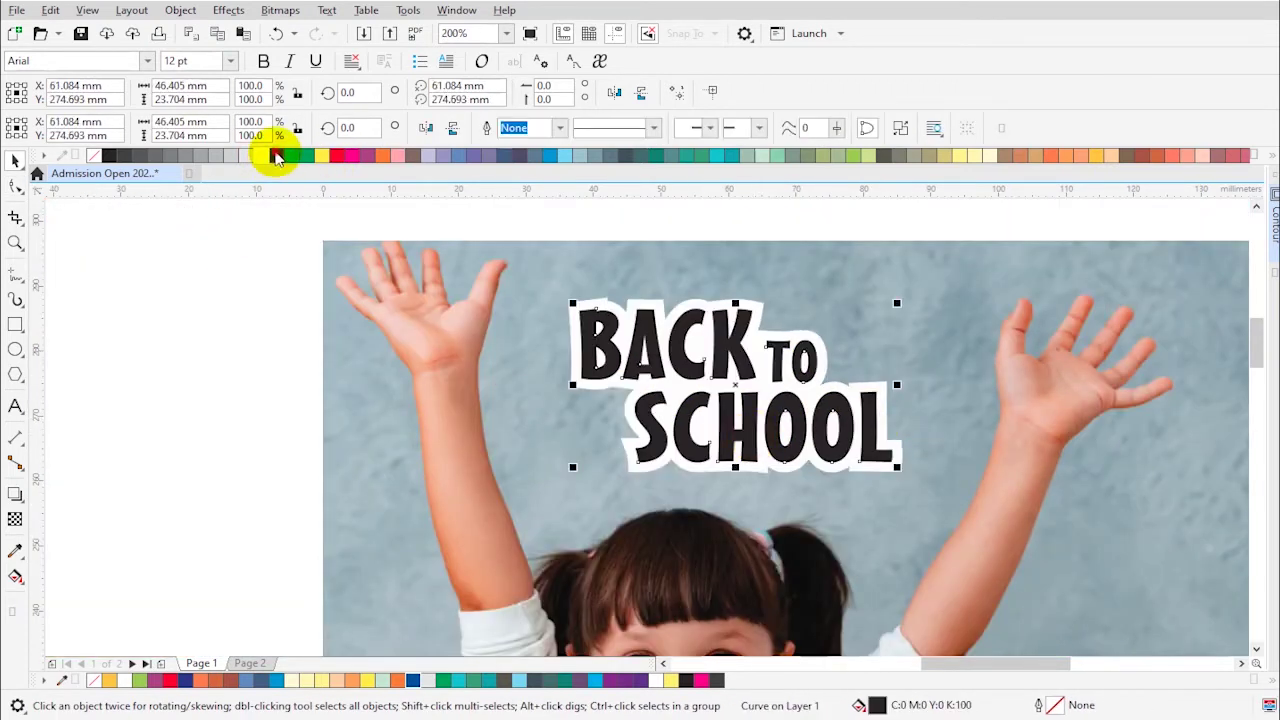
pyautogui.click(276, 155)
pyautogui.click(509, 382)
pyautogui.scroll(-1, 557, 400)
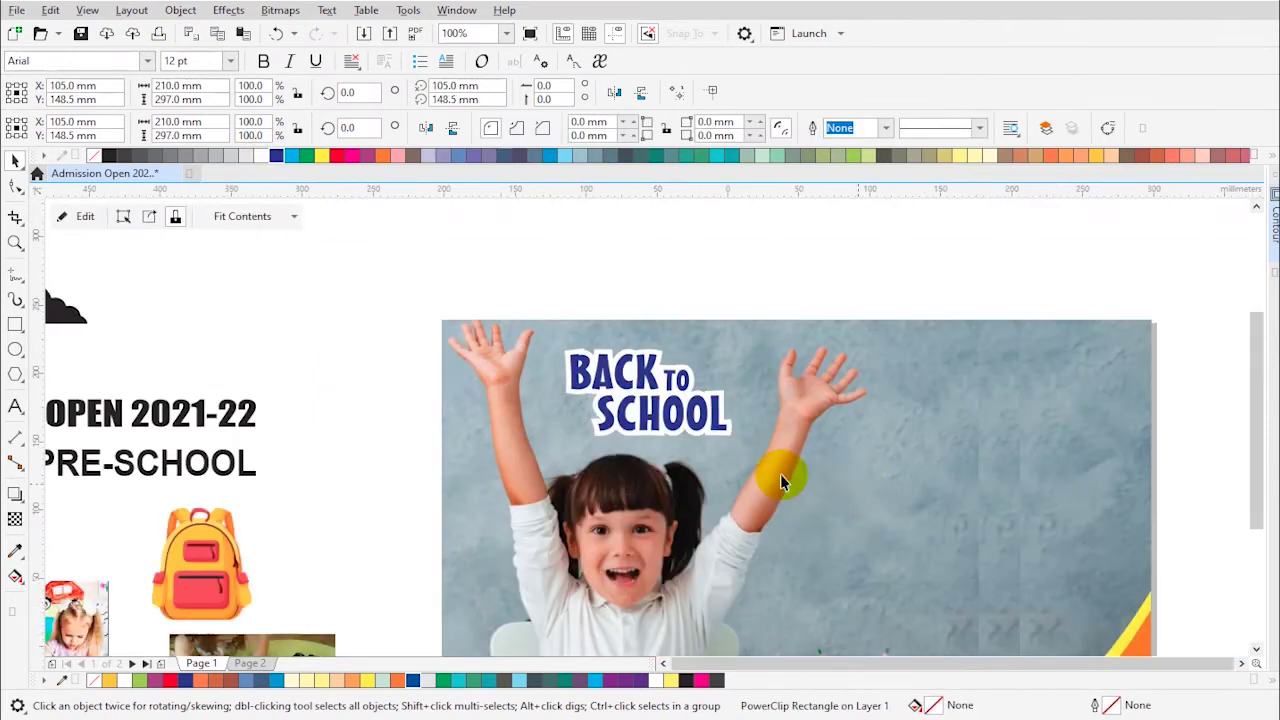
# Move the ADMISSION NOW OPEN 2021-22 text from beside the page onto the flyer, beside the girl's raised arm
pyautogui.press('F4')
pyautogui.press('F2')
pyautogui.moveTo(694, 216); pyautogui.dragTo(1074, 527)
pyautogui.press('space')
pyautogui.click(788, 424)
pyautogui.moveTo(126, 296); pyautogui.dragTo(771, 330)
pyautogui.press('F2')
pyautogui.moveTo(456, 261); pyautogui.dragTo(999, 490)
# Split the admission text into three lines: ADMISSION, NOW OPEN and 2021-22
pyautogui.click(771, 344)
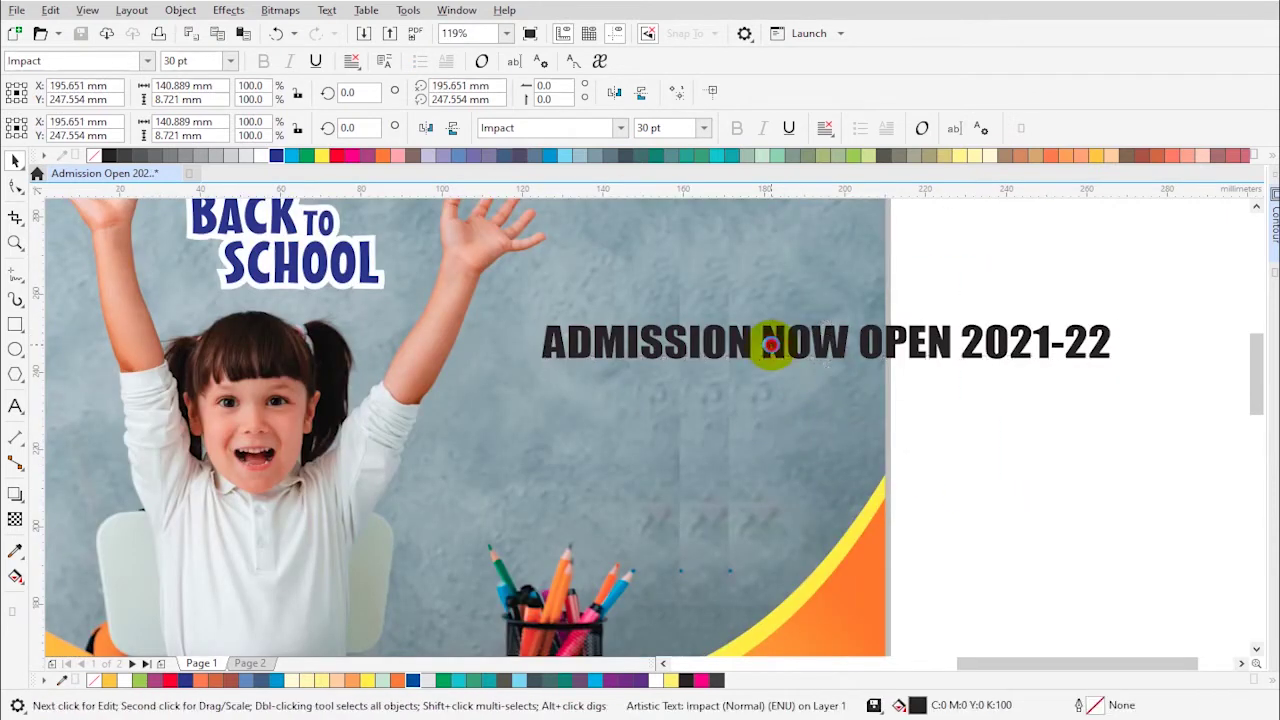
pyautogui.doubleClick(770, 345)
pyautogui.press('BackSpace')
pyautogui.press('Return')
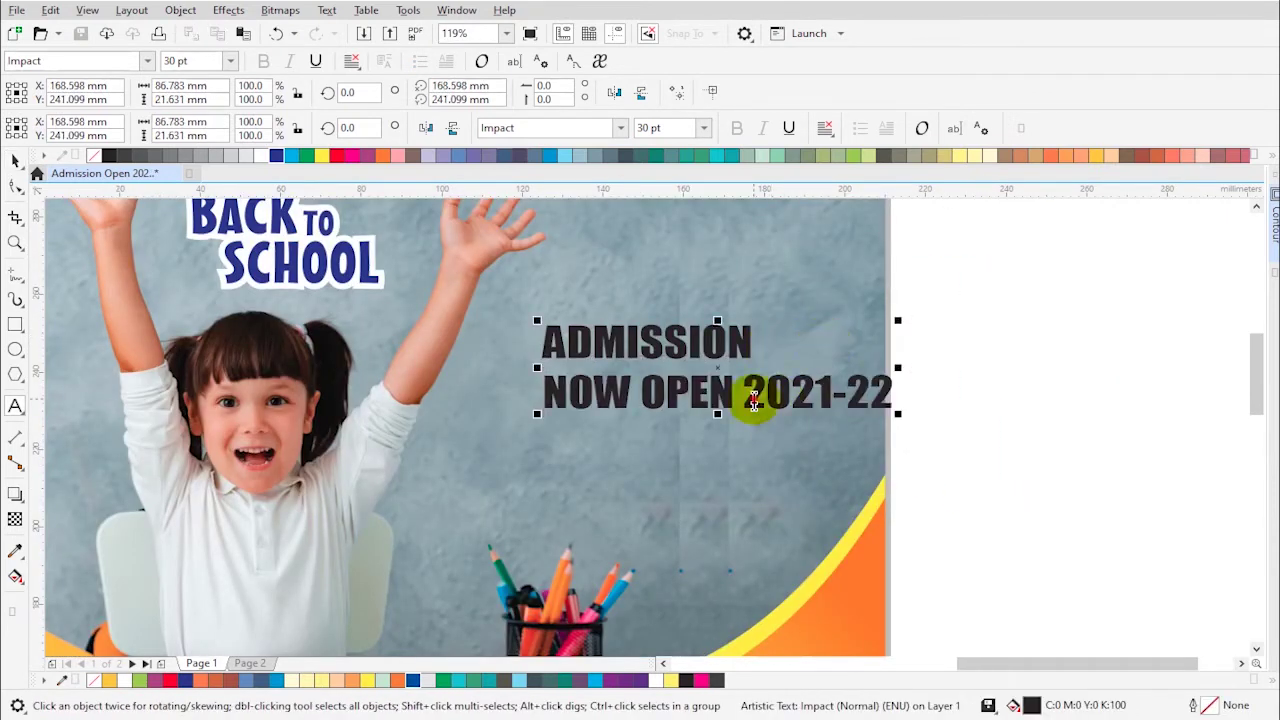
pyautogui.click(754, 400)
pyautogui.press('BackSpace')
pyautogui.press('Return')
pyautogui.hotkey('ctrl', 'space')
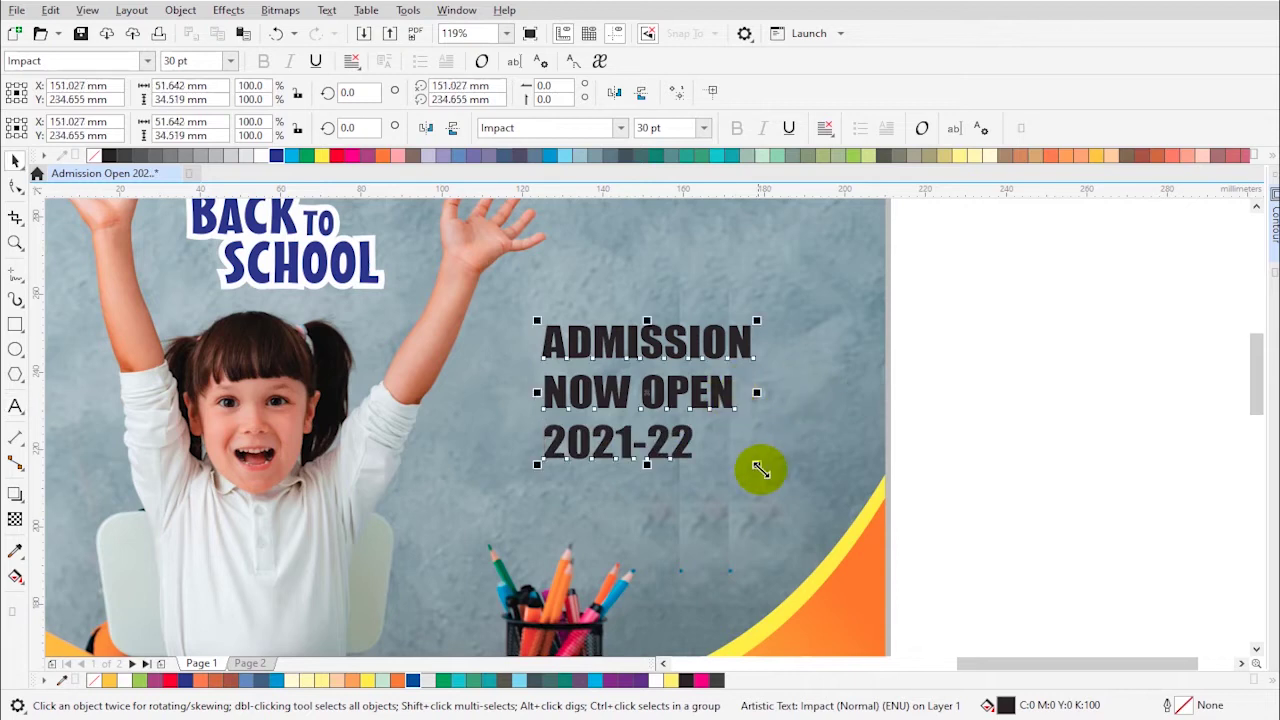
# Enlarge the three-line admission text to about 37.5 pt, shift it slightly up and centre-align its lines
pyautogui.moveTo(760, 468); pyautogui.dragTo(808, 503)
pyautogui.moveTo(680, 357); pyautogui.dragTo(690, 325)
pyautogui.click(825, 128)
pyautogui.click(853, 186)
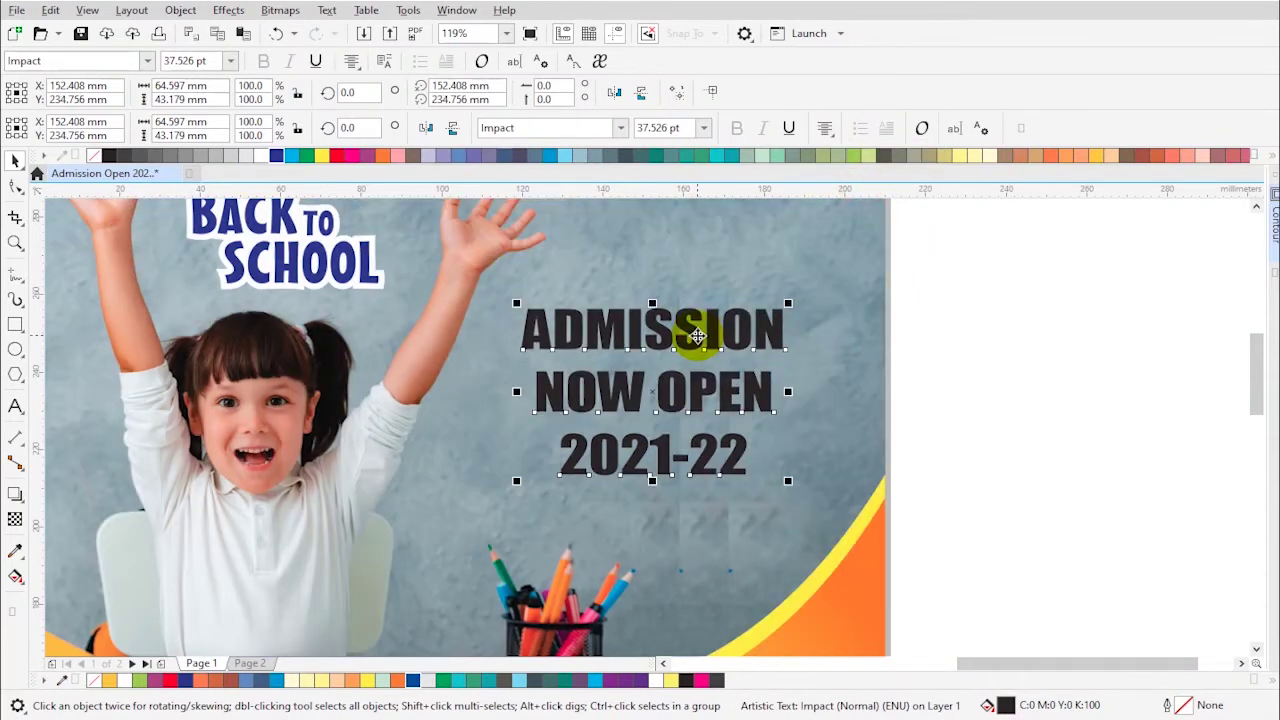
# Save the file and break the admission text apart into three separate text lines
pyautogui.click(1049, 352)
pyautogui.hotkey('ctrl', 's')
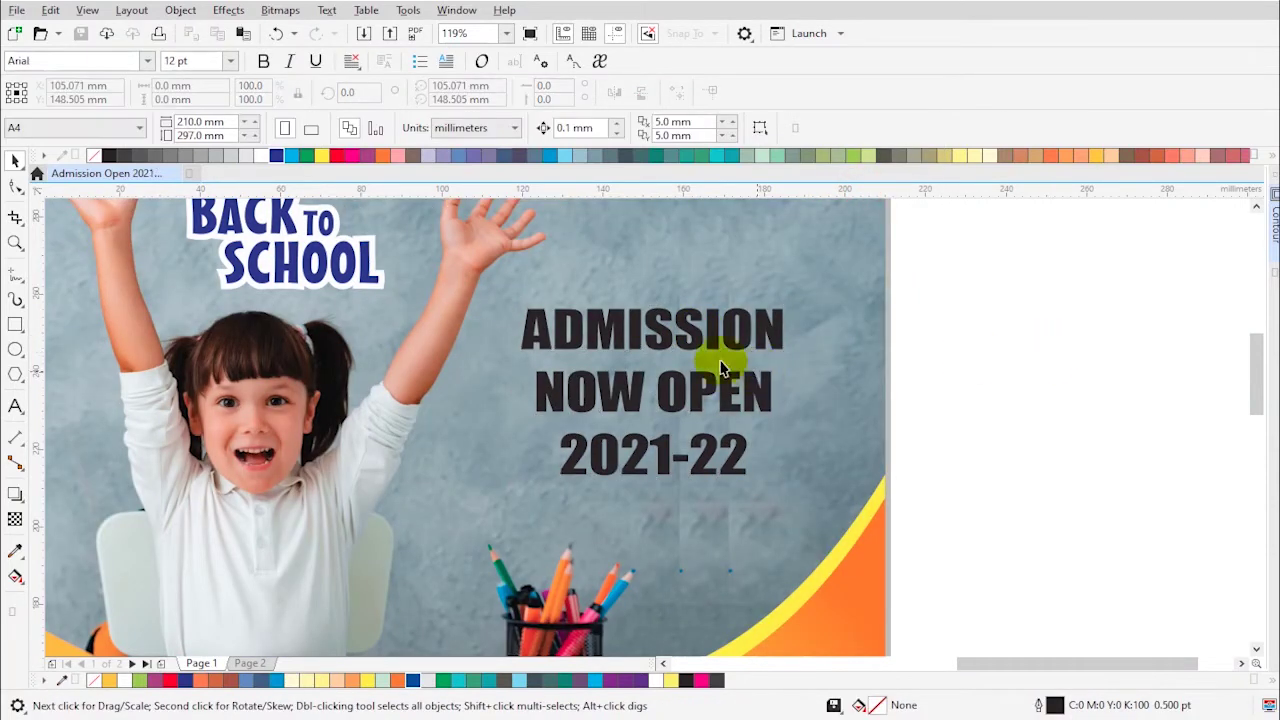
pyautogui.click(660, 344)
pyautogui.click(180, 10)
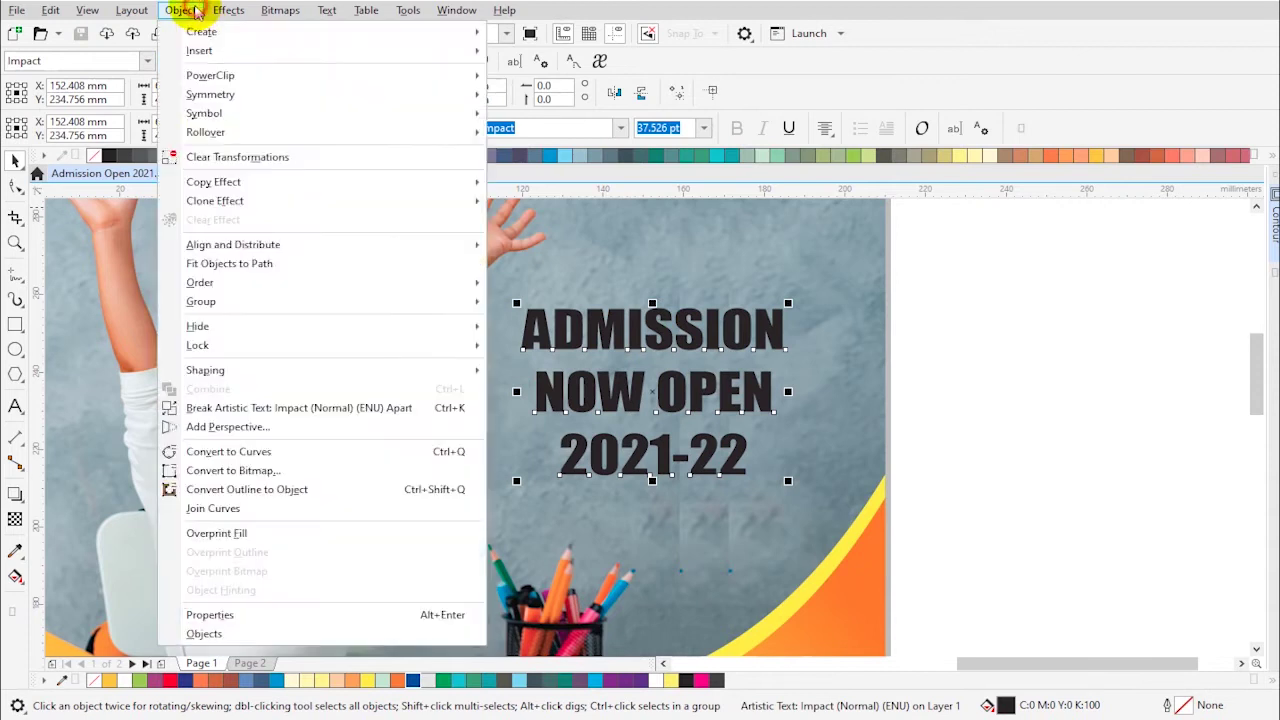
pyautogui.click(335, 409)
pyautogui.click(1014, 316)
# Enlarge the NOW OPEN and 2021-22 lines about their centres and move them up to tighten the line spacing
pyautogui.click(760, 370)
pyautogui.moveTo(777, 412); pyautogui.dragTo(810, 435)
pyautogui.moveTo(686, 394); pyautogui.dragTo(686, 386)
pyautogui.click(665, 463)
pyautogui.moveTo(665, 464); pyautogui.dragTo(665, 454)
pyautogui.moveTo(753, 471); pyautogui.dragTo(773, 482)
# Scale the three admission lines together to about 77 mm wide and reposition the block beside the girl's arm
pyautogui.keyDown('shift'); pyautogui.click(691, 371); pyautogui.keyUp('shift')
pyautogui.keyDown('shift'); pyautogui.click(682, 338); pyautogui.keyUp('shift')
pyautogui.moveTo(684, 336); pyautogui.dragTo(683, 367)
pyautogui.moveTo(811, 491); pyautogui.dragTo(818, 494)
pyautogui.moveTo(742, 416); pyautogui.dragTo(734, 408)
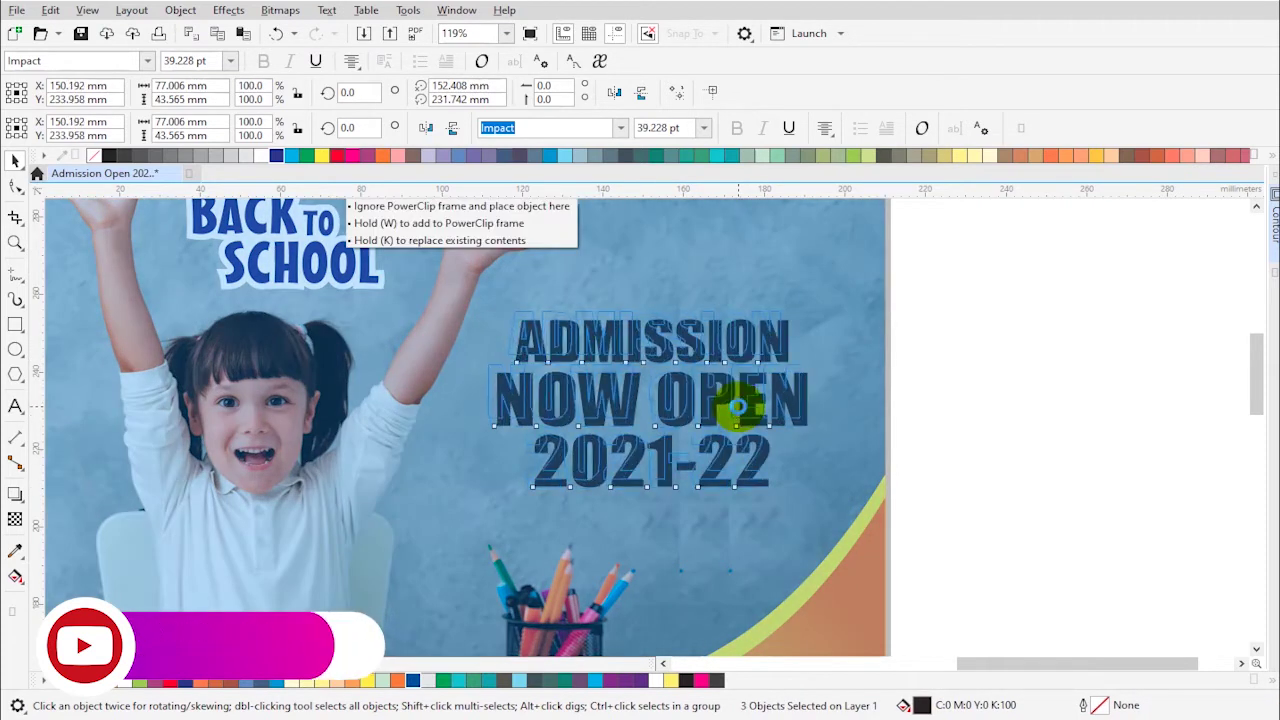
pyautogui.click(955, 425)
# Fill the three admission lines red and recolour the 2021-22 line yellow
pyautogui.moveTo(1014, 529); pyautogui.dragTo(475, 295)
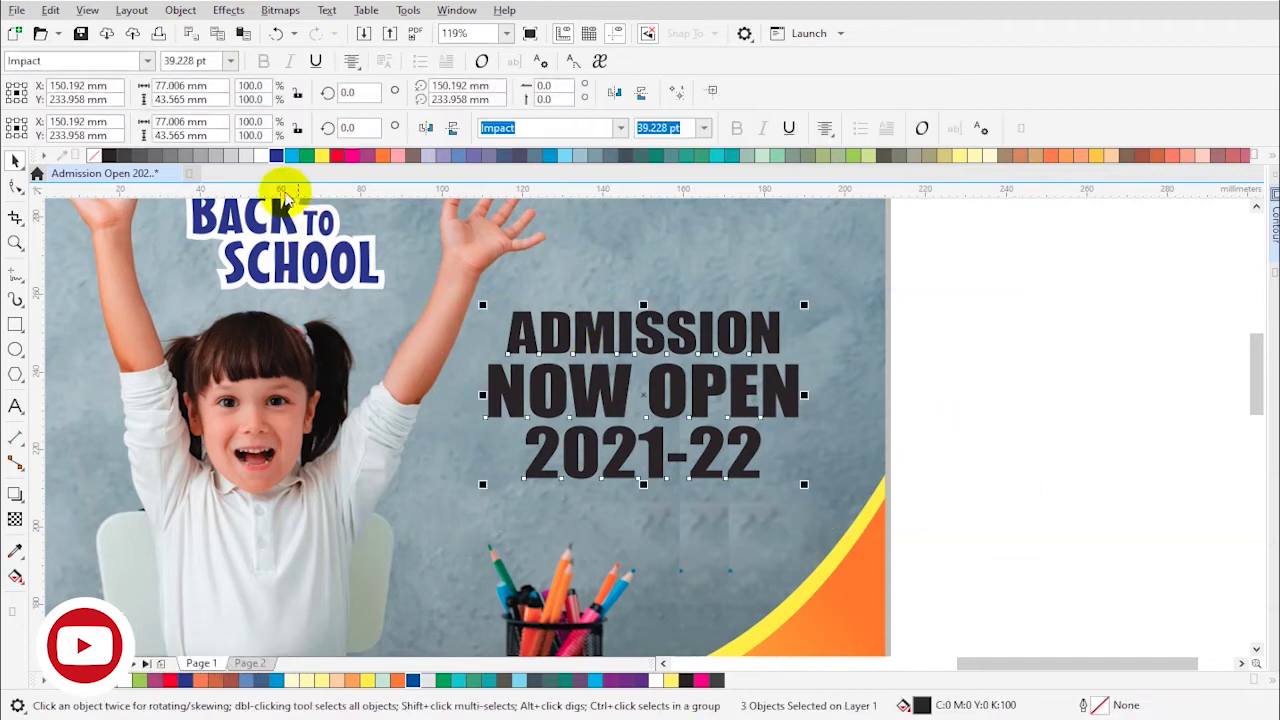
pyautogui.click(337, 155)
pyautogui.click(681, 478)
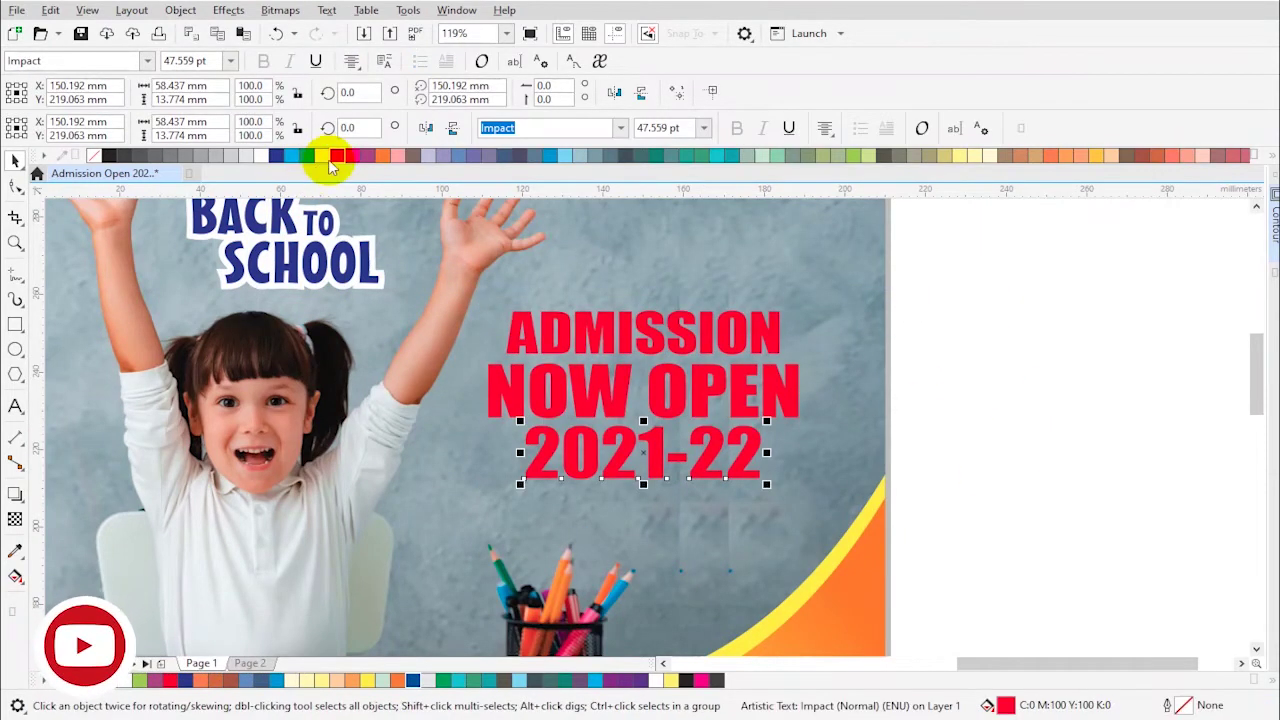
pyautogui.click(322, 155)
pyautogui.click(1207, 393)
# Slightly reduce the height of the yellow 2021-22 line, keeping its width
pyautogui.click(720, 483)
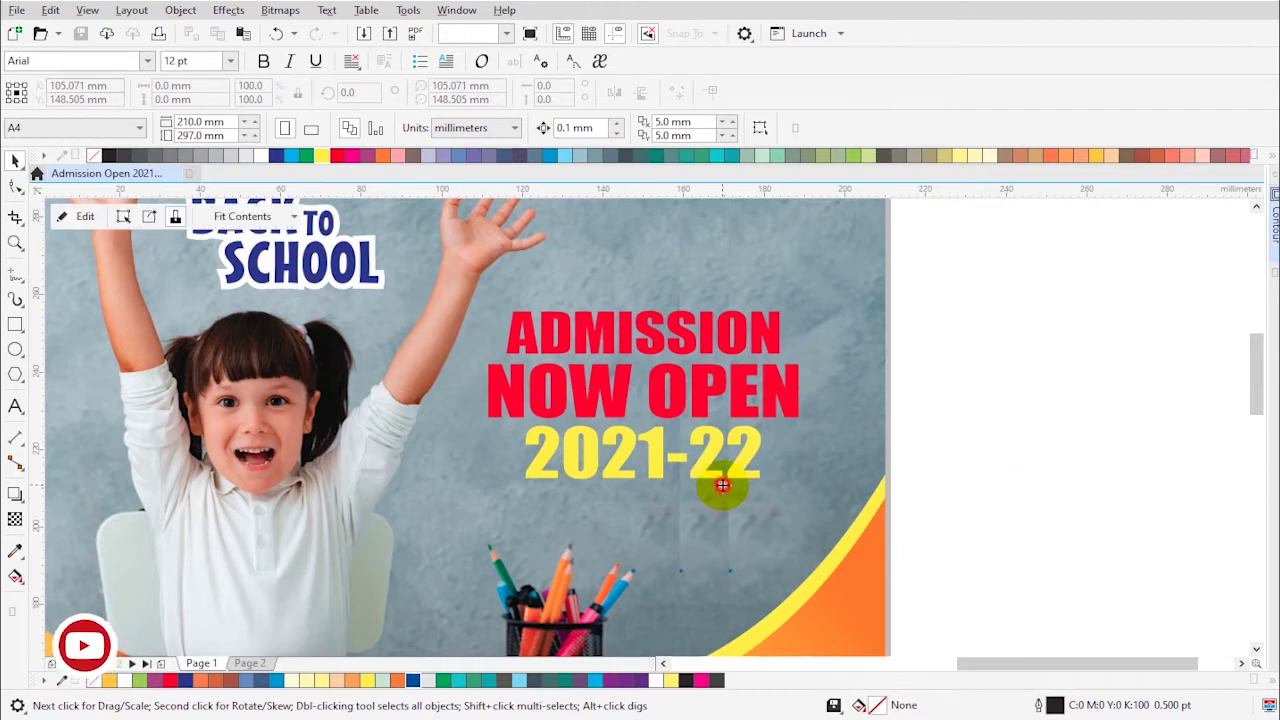
pyautogui.click(656, 474)
pyautogui.moveTo(643, 485); pyautogui.dragTo(650, 476)
pyautogui.click(686, 423)
pyautogui.click(1009, 363)
# Draw a circle over the admission text and enlarge it to about 72 mm across, centred near the word ADMISSION
pyautogui.scroll(-2, 1009, 363)
pyautogui.press('z')
pyautogui.moveTo(685, 247); pyautogui.dragTo(1026, 519)
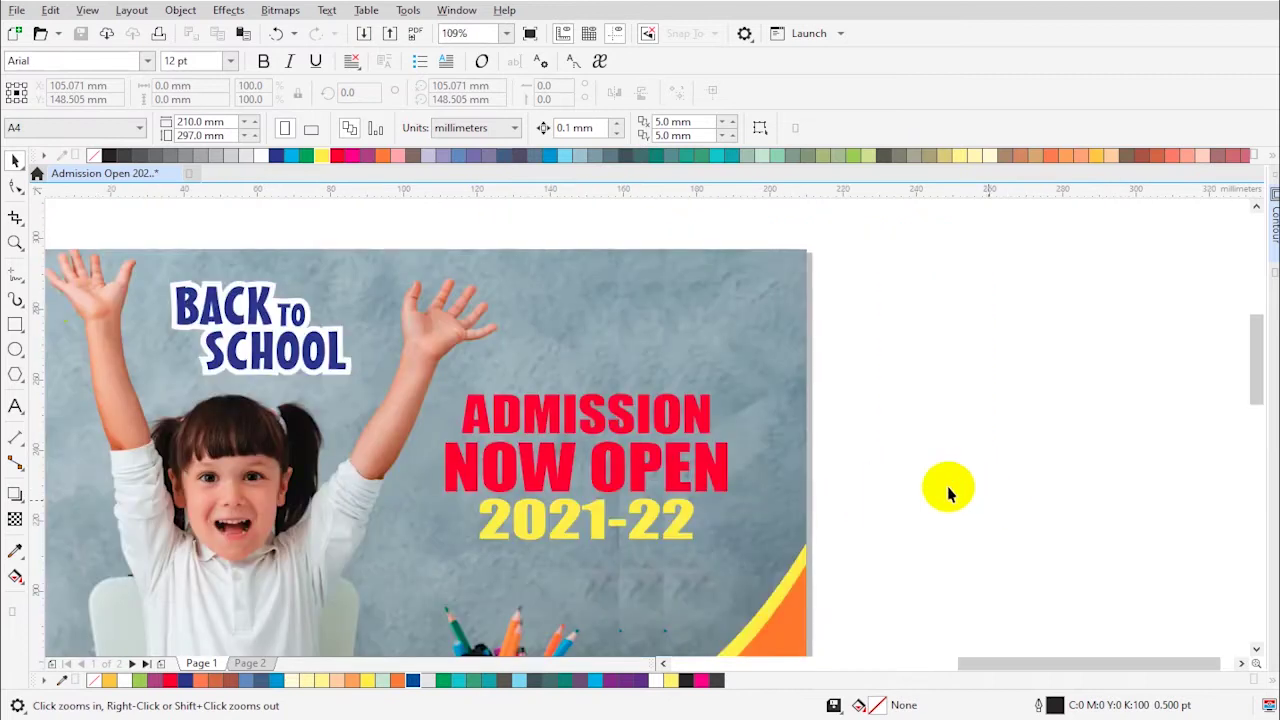
pyautogui.click(14, 350)
pyautogui.moveTo(550, 306); pyautogui.dragTo(789, 537)
pyautogui.press('space')
pyautogui.moveTo(670, 424); pyautogui.dragTo(622, 424)
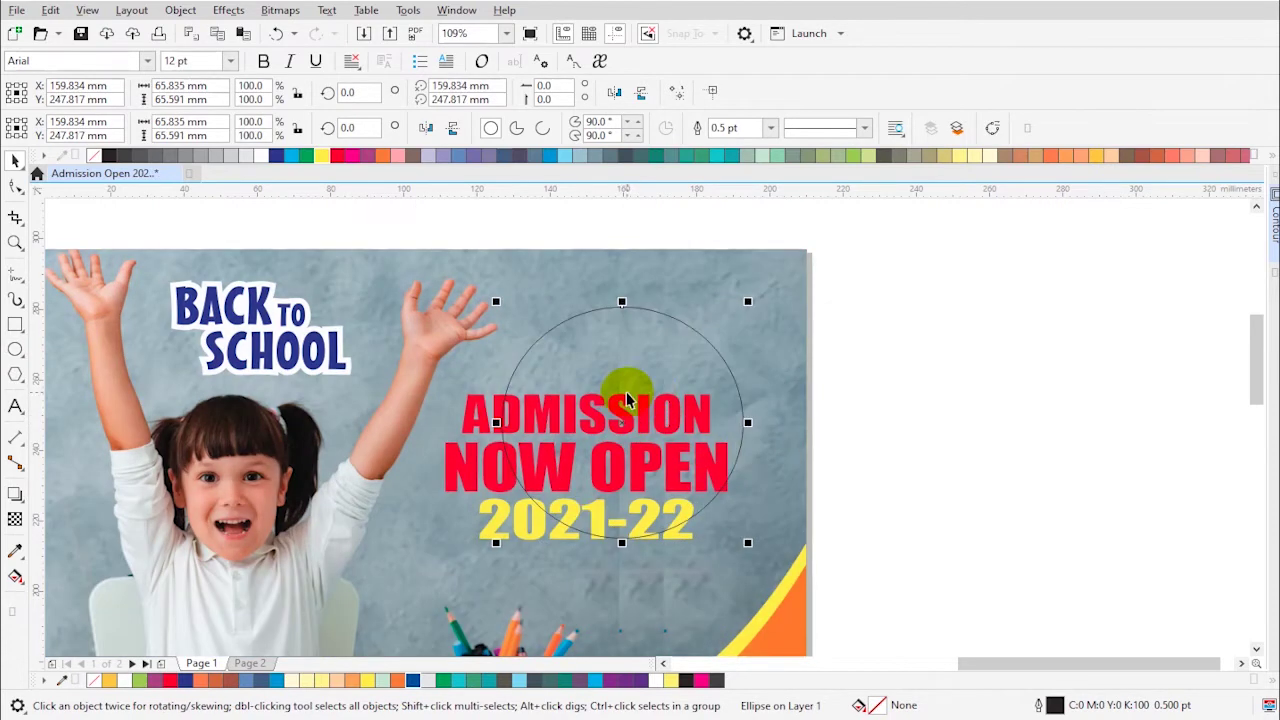
pyautogui.moveTo(749, 543); pyautogui.dragTo(759, 553)
pyautogui.moveTo(614, 419); pyautogui.dragTo(621, 422)
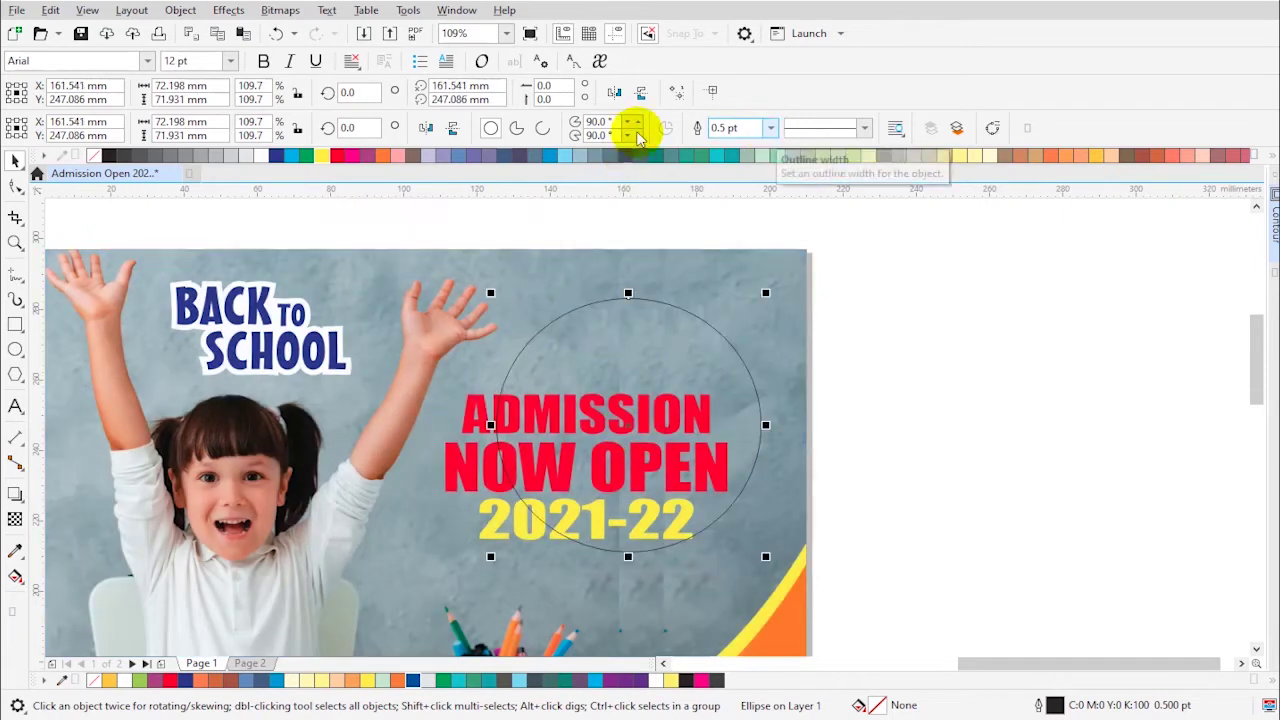
# Turn the circle into an open arc with a 2 pt outline, spanning about 11° to 148° above the admission text
pyautogui.click(15, 185)
pyautogui.click(542, 127)
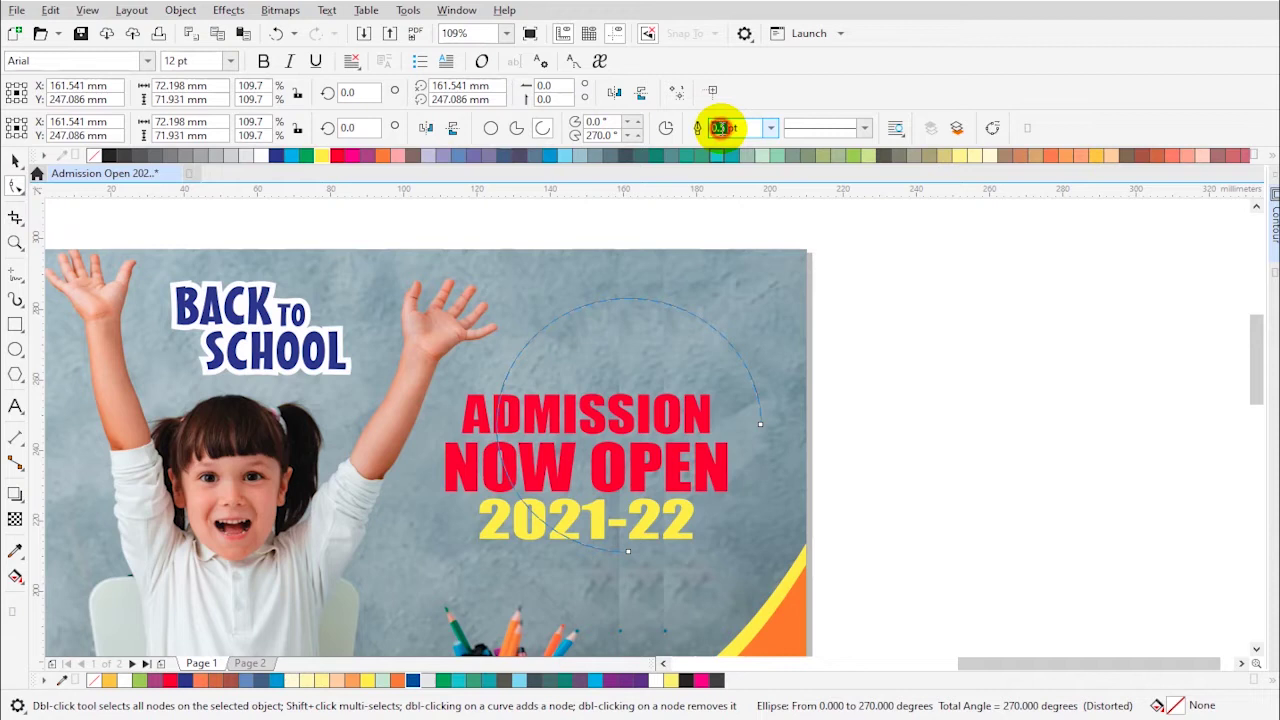
pyautogui.write('2')
pyautogui.press('Return')
pyautogui.moveTo(631, 562); pyautogui.dragTo(516, 358)
pyautogui.moveTo(767, 418); pyautogui.dragTo(775, 396)
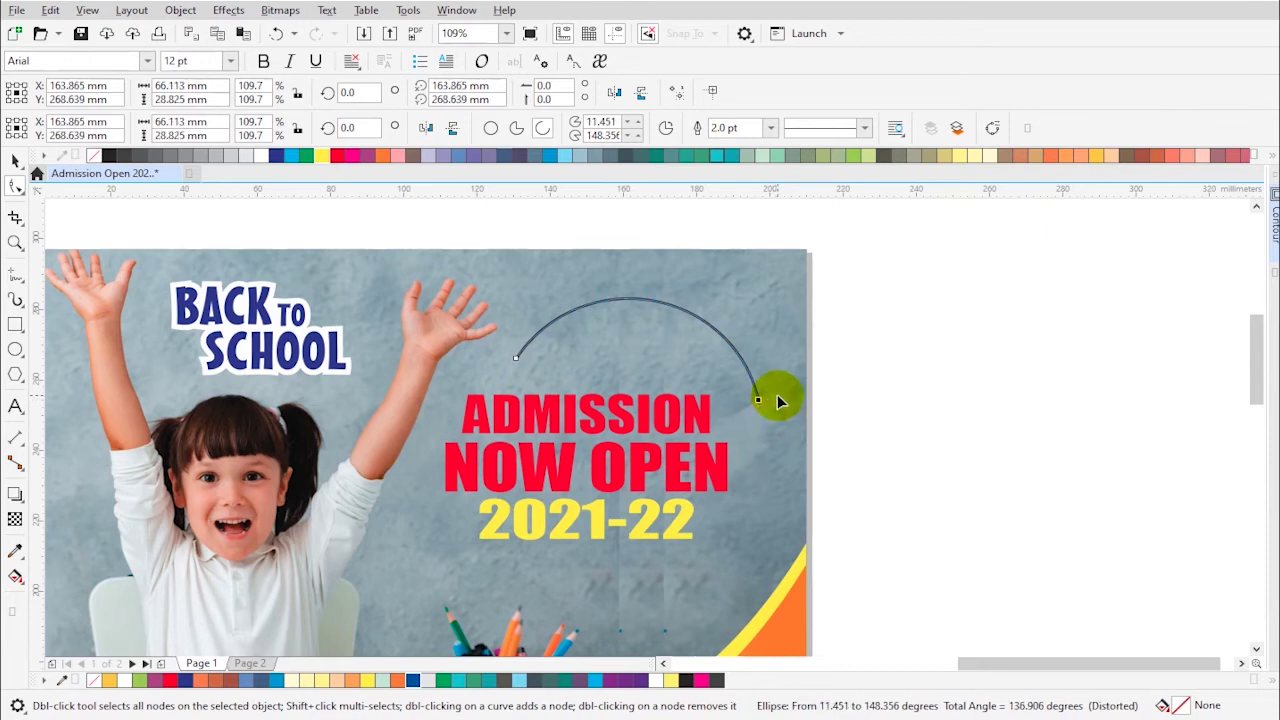
# Set the arc's outline width to 3 pt
pyautogui.press('space')
pyautogui.click(931, 389)
pyautogui.moveTo(485, 237); pyautogui.dragTo(832, 452)
pyautogui.click(720, 138)
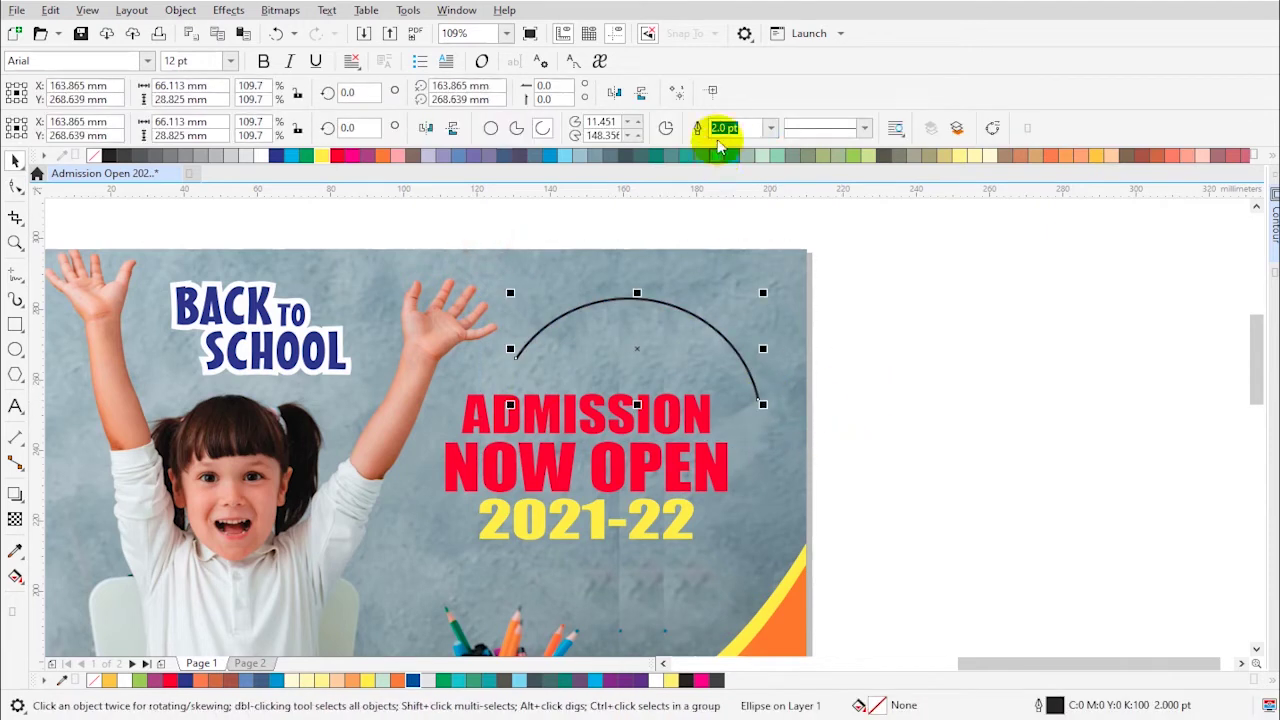
pyautogui.write('3')
pyautogui.press('Return')
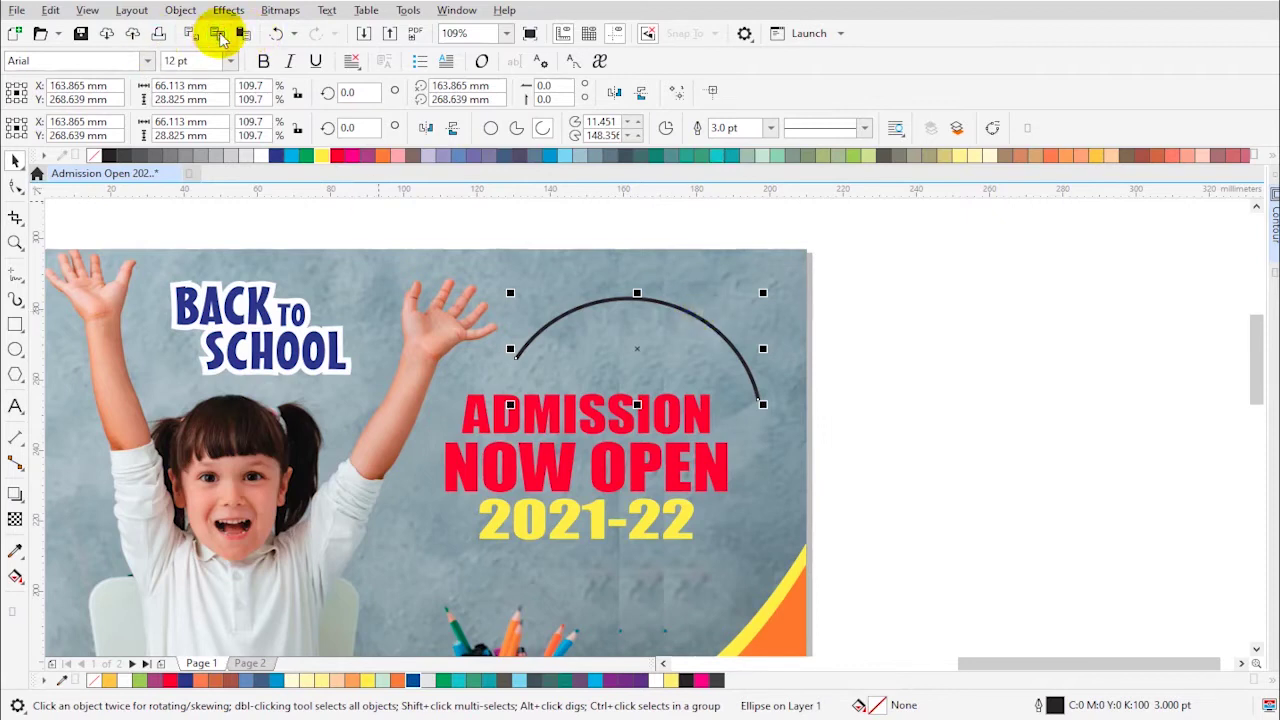
# Place a copy of the arc, scaled to about 45 mm wide, inside the first and shift both arcs slightly right
pyautogui.moveTo(637, 350); pyautogui.dragTo(627, 394)
pyautogui.rightClick(627, 394)
pyautogui.moveTo(753, 449); pyautogui.dragTo(714, 445)
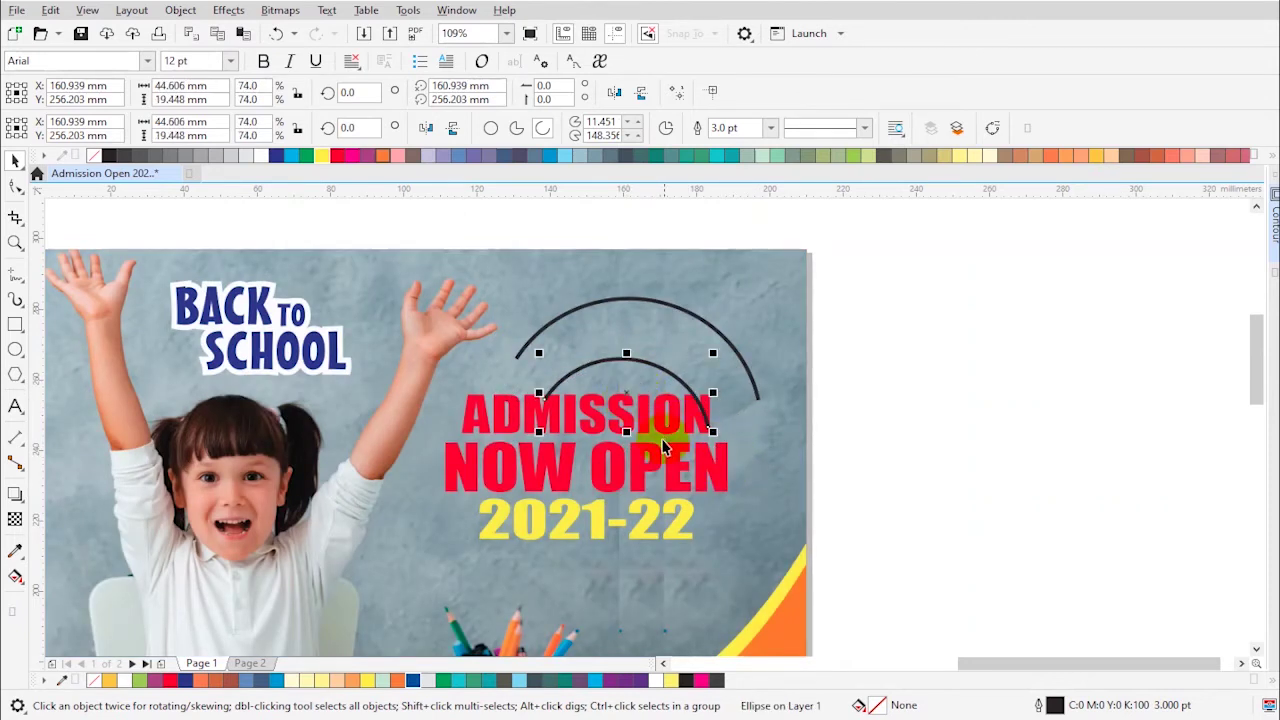
pyautogui.moveTo(628, 391); pyautogui.dragTo(630, 370)
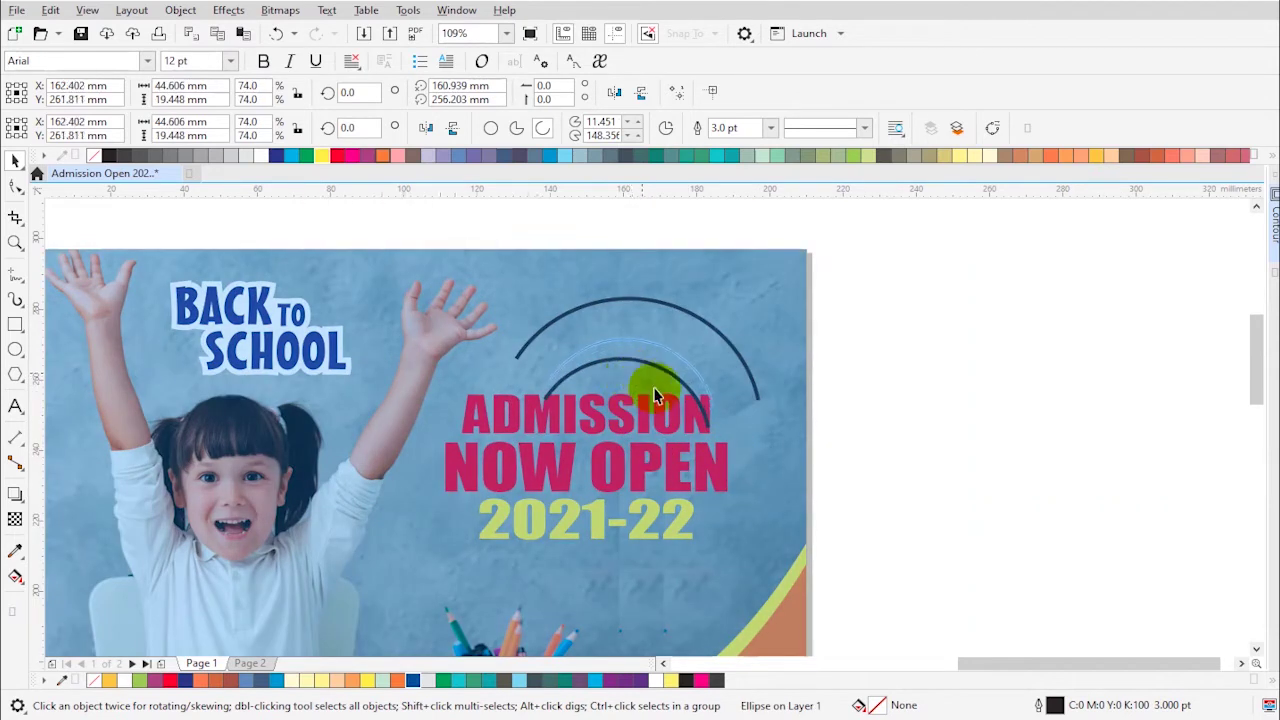
pyautogui.keyDown('shift'); pyautogui.click(680, 307); pyautogui.keyUp('shift')
pyautogui.moveTo(680, 307); pyautogui.dragTo(691, 306)
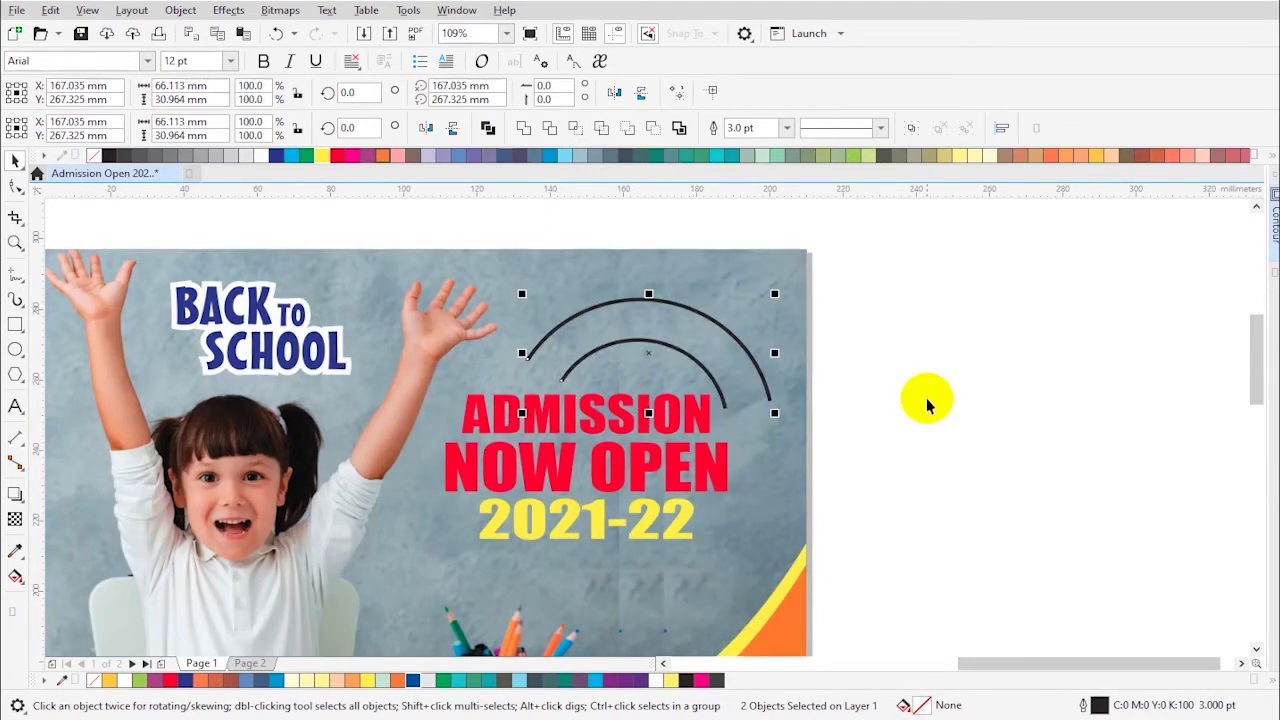
# Blend the two arcs with 5 intermediate steps and close the blend settings
pyautogui.click(228, 10)
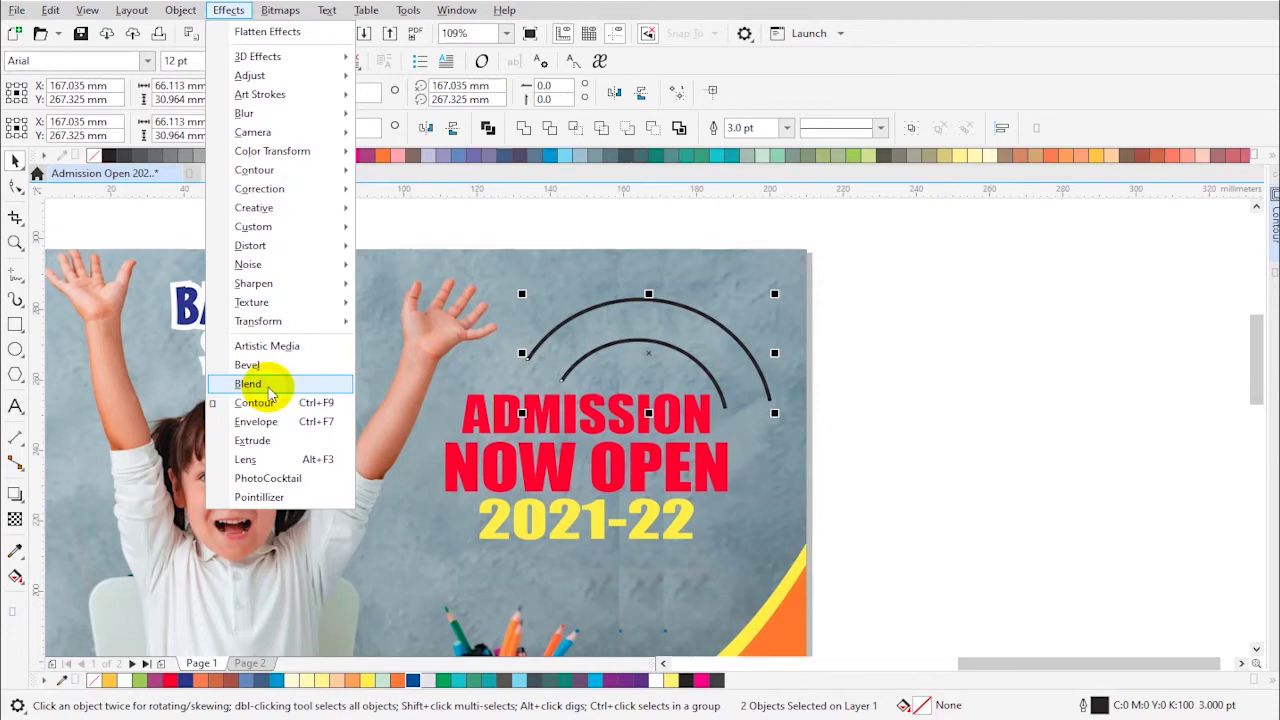
pyautogui.click(248, 383)
pyautogui.click(1090, 211)
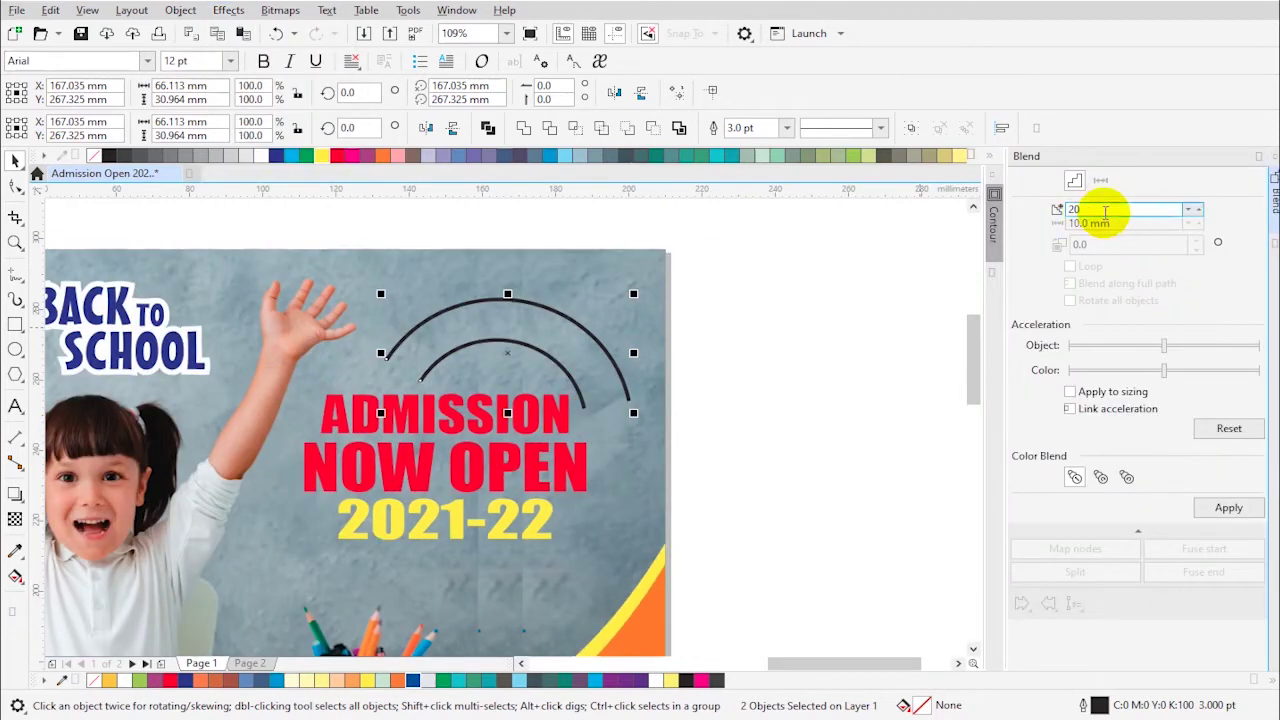
pyautogui.doubleClick(1105, 212)
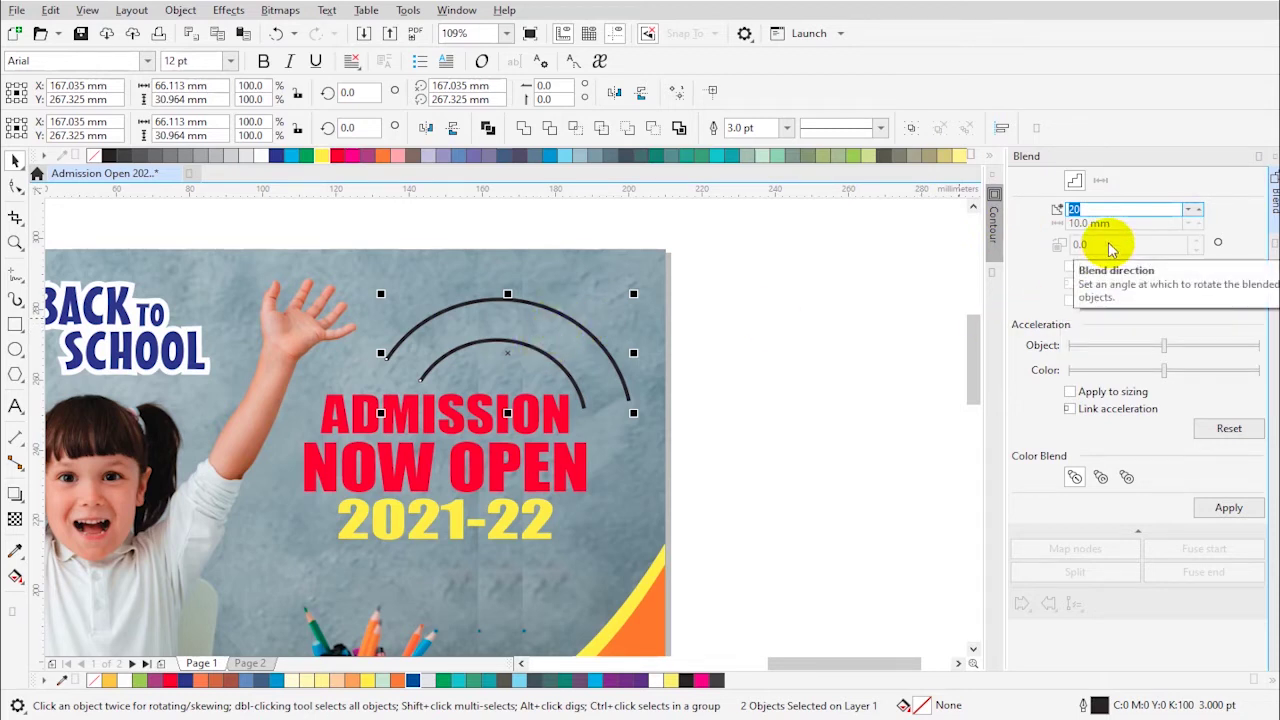
pyautogui.click(1229, 507)
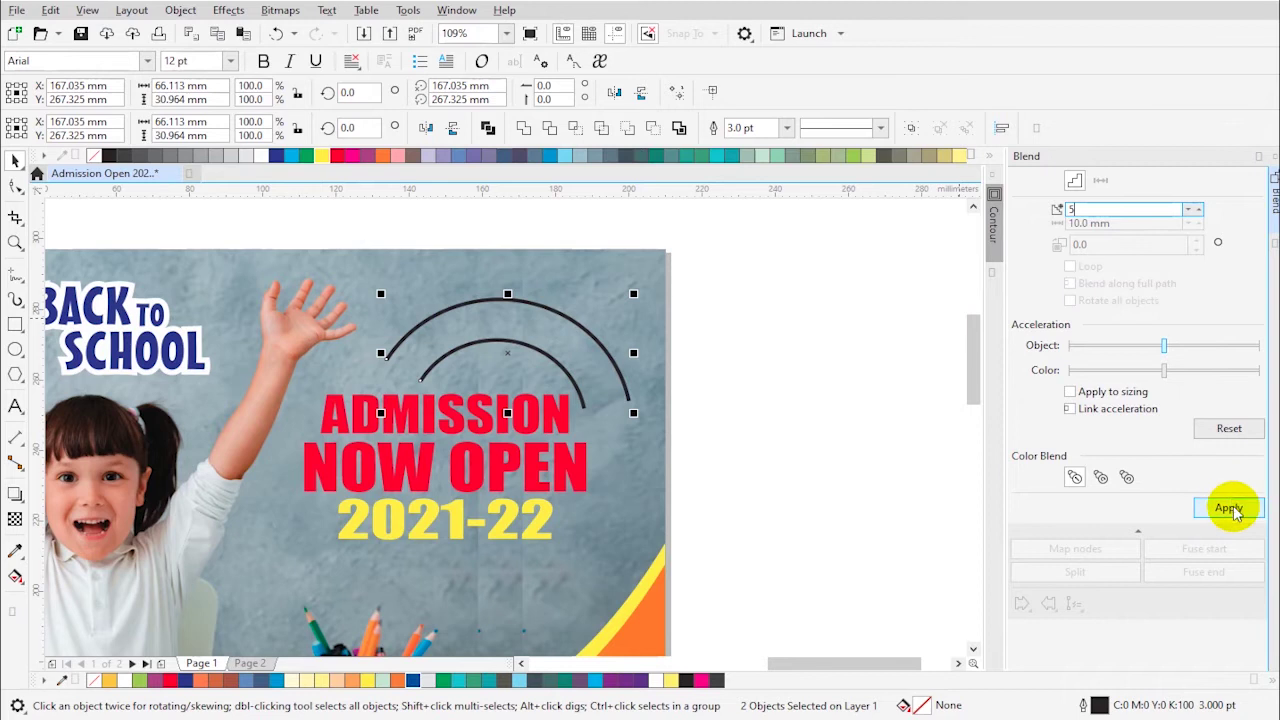
pyautogui.click(838, 457)
pyautogui.press('z')
pyautogui.moveTo(329, 271); pyautogui.dragTo(734, 471)
pyautogui.click(557, 415)
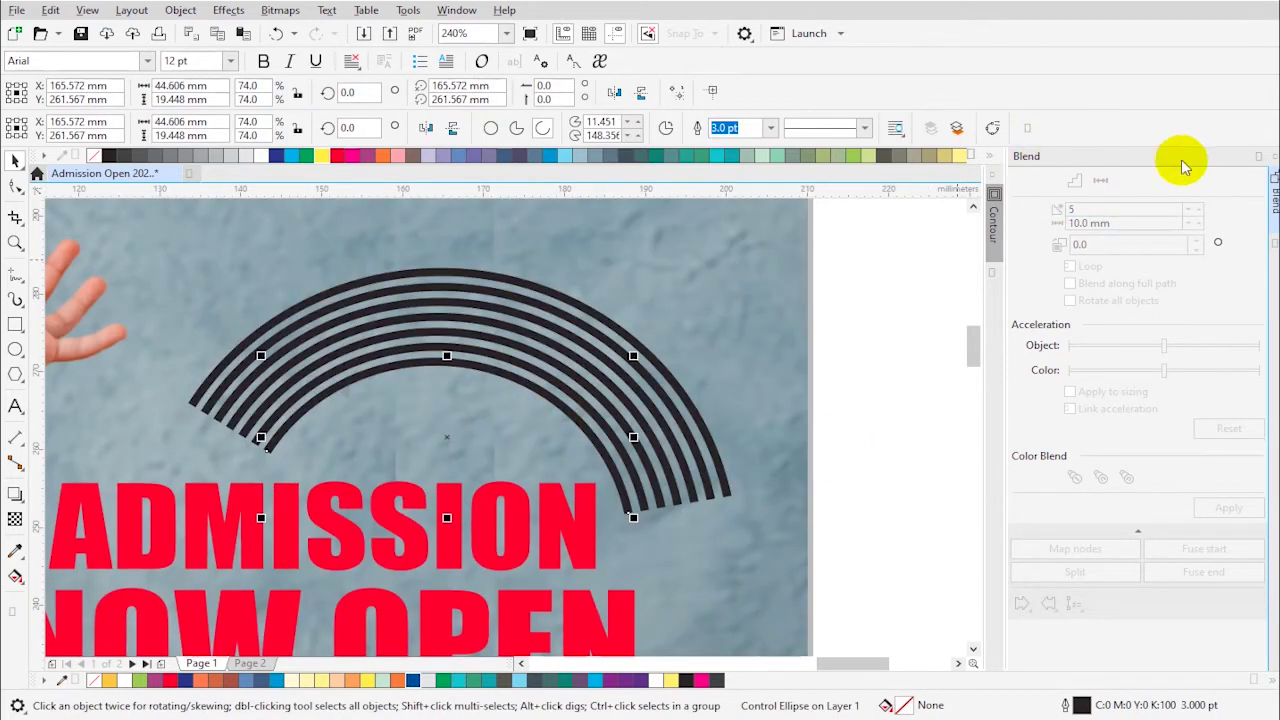
pyautogui.click(1258, 156)
# Break the blend of arcs apart
pyautogui.click(543, 345)
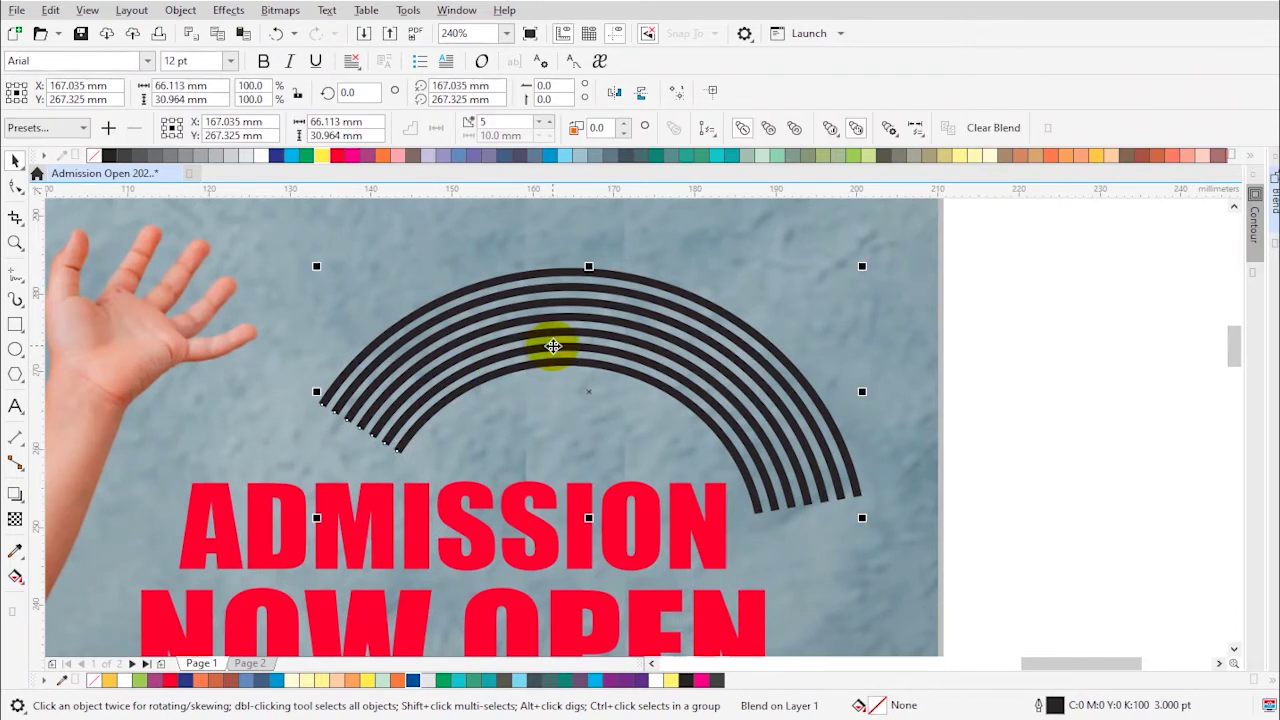
pyautogui.rightClick(554, 348)
pyautogui.click(624, 361)
pyautogui.click(1040, 371)
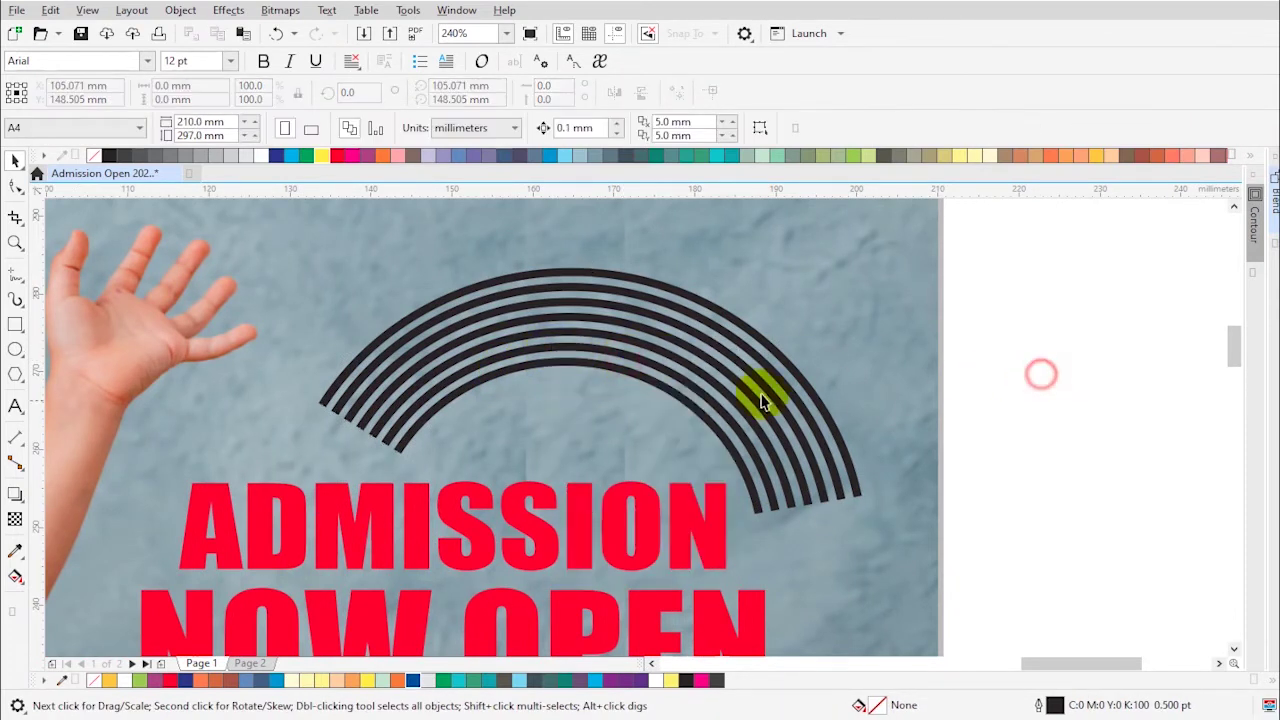
# Ungroup the five in-between arcs and give all the arcs rounded line caps
pyautogui.moveTo(763, 394); pyautogui.dragTo(778, 436)
pyautogui.hotkey('ctrl', 'z')
pyautogui.click(687, 128)
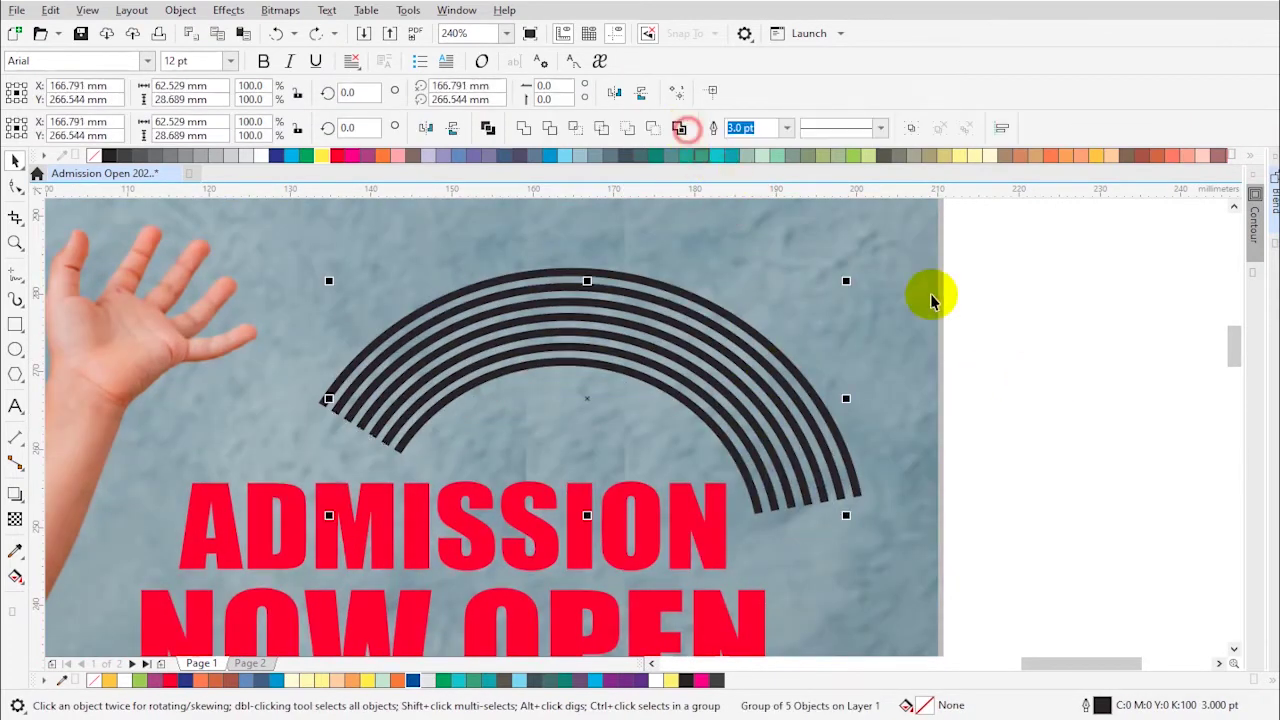
pyautogui.click(1063, 358)
pyautogui.scroll(-2, 922, 397)
pyautogui.moveTo(657, 330); pyautogui.dragTo(990, 513)
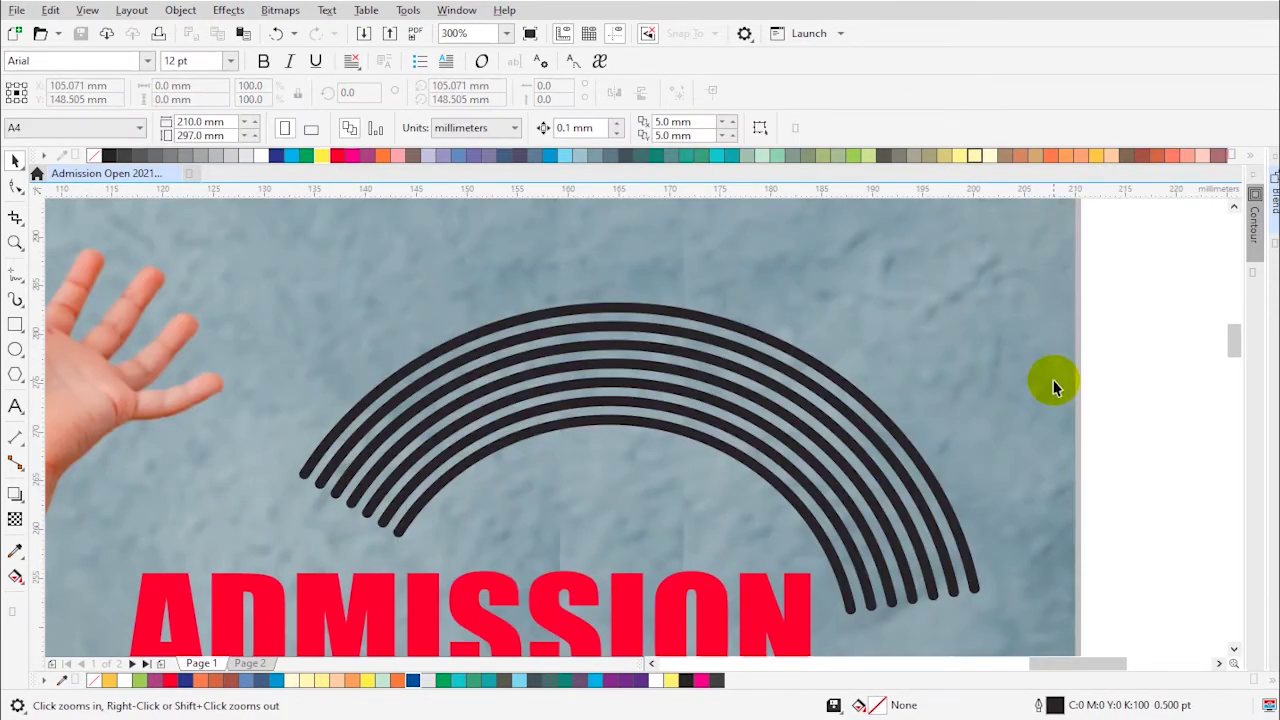
pyautogui.rightClick(668, 236)
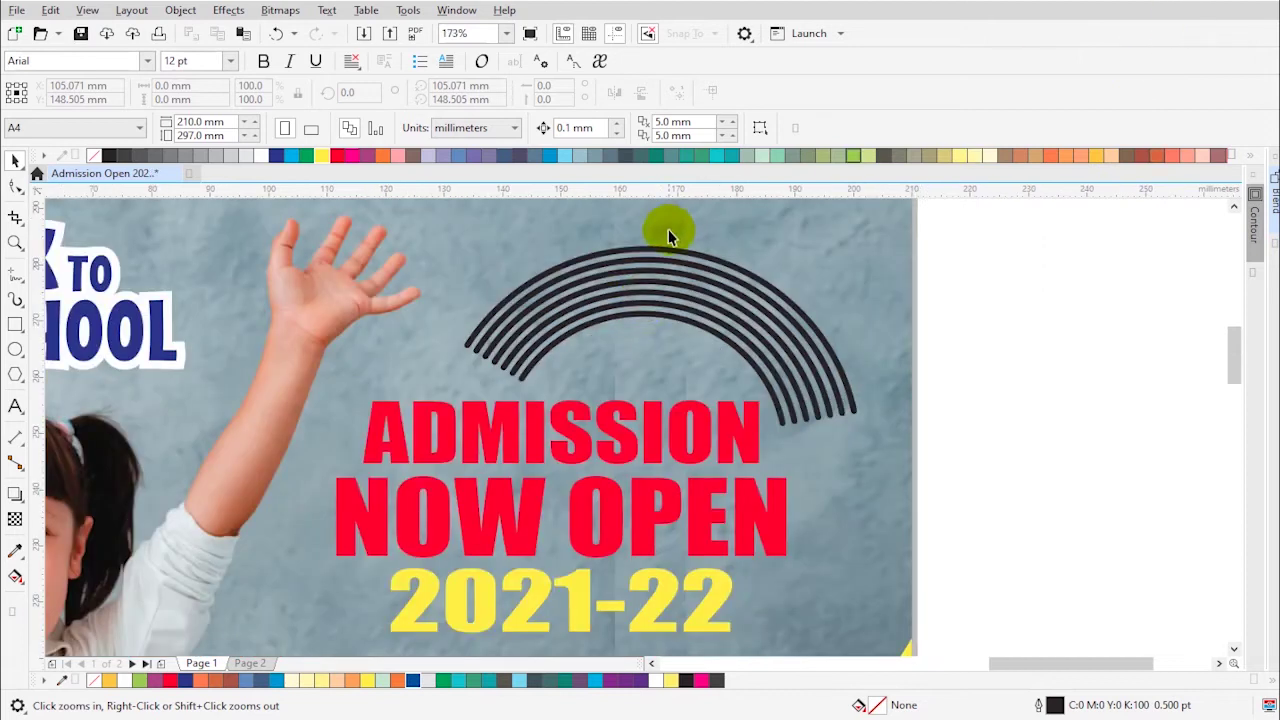
# Set the innermost arc's outline to purple and the next arc's outline to dark blue
pyautogui.click(634, 318)
pyautogui.rightClick(640, 680)
pyautogui.click(555, 338)
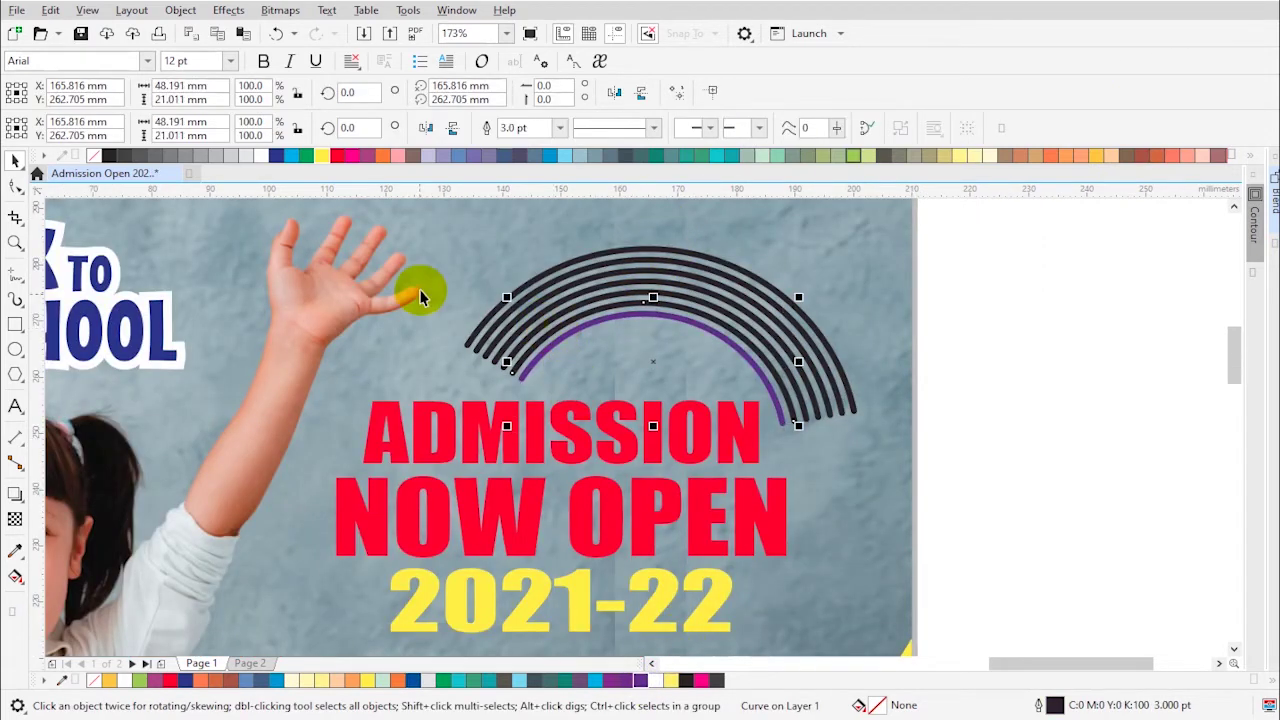
pyautogui.rightClick(277, 158)
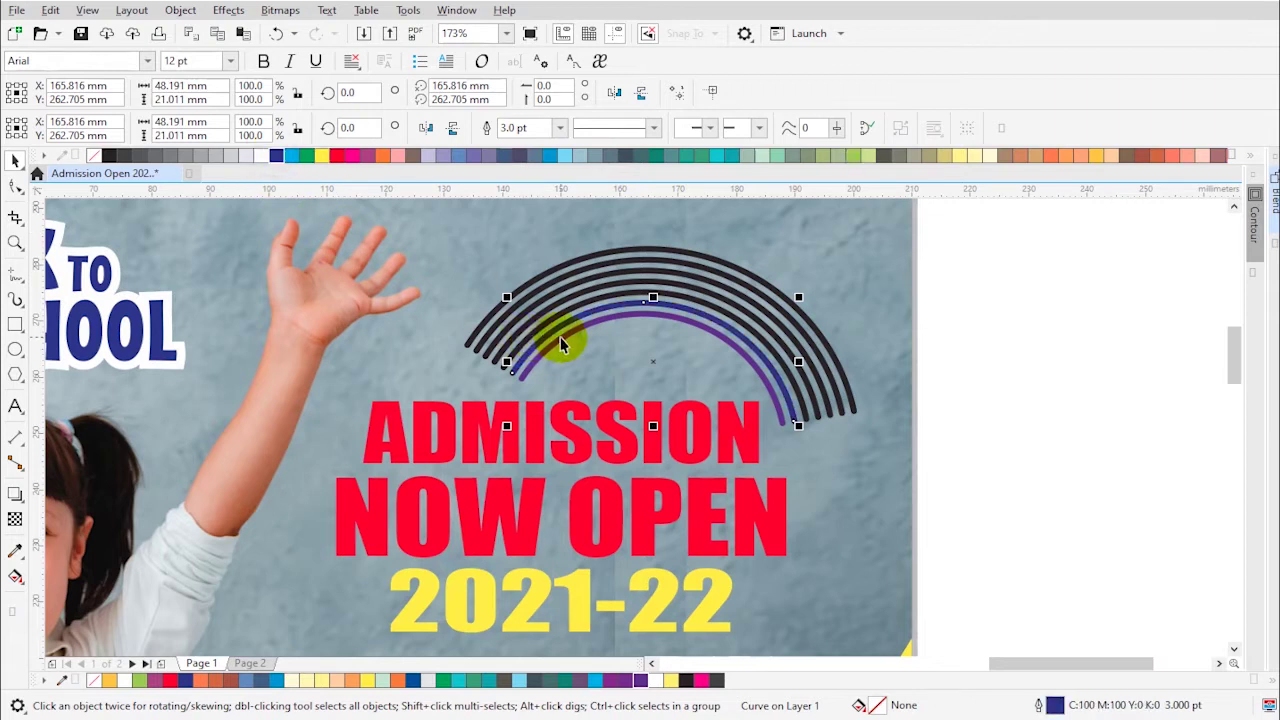
# Set the outlines of the next three arcs, working outward from the dark blue one, to cyan, green and yellow
pyautogui.click(555, 343)
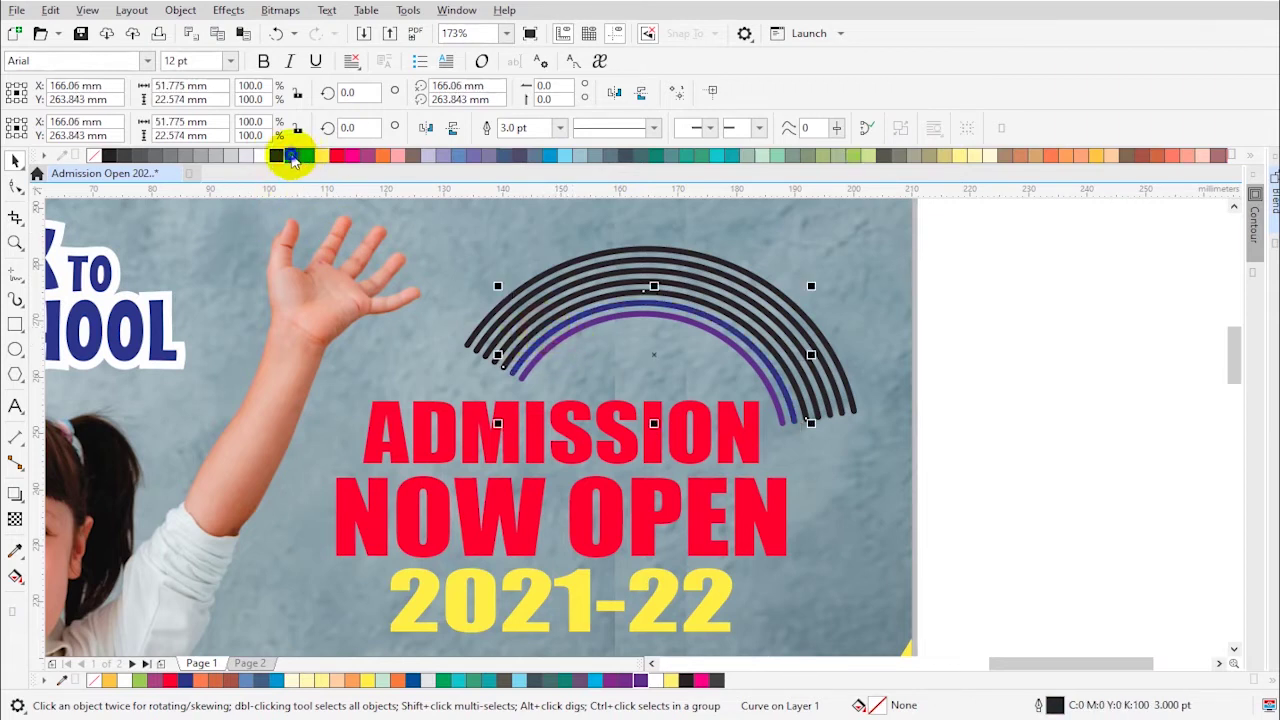
pyautogui.rightClick(291, 157)
pyautogui.click(547, 316)
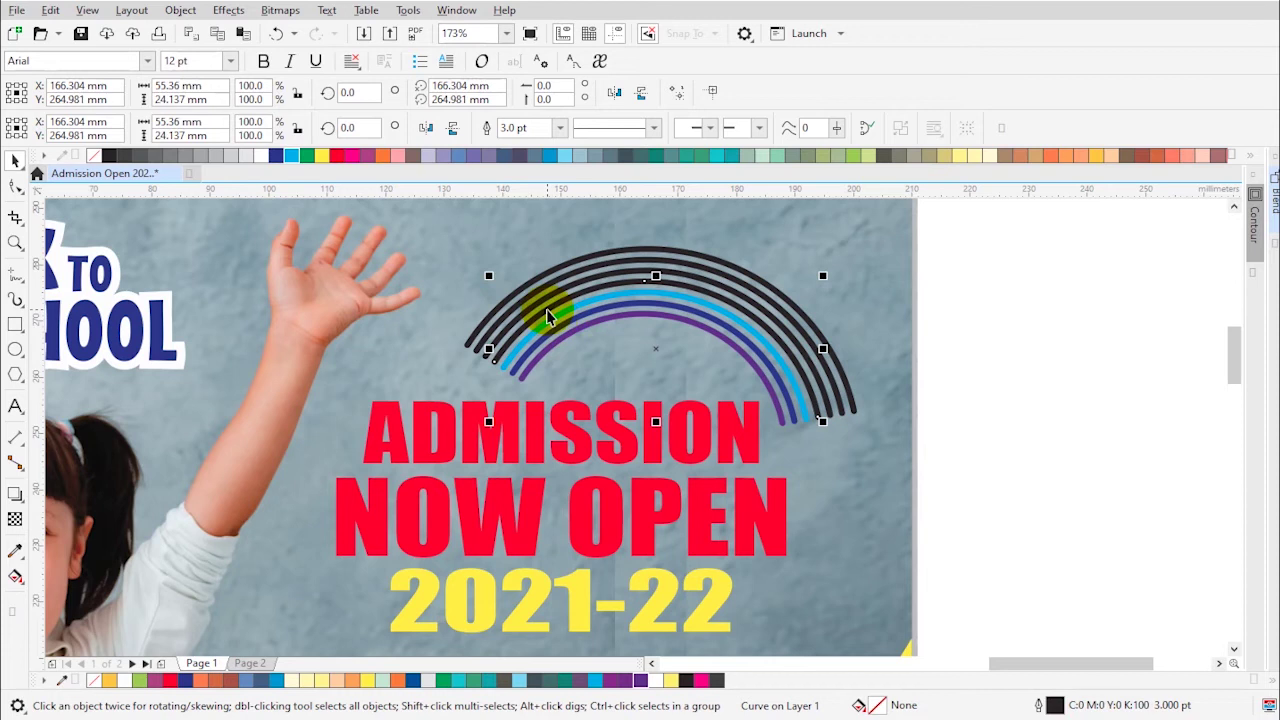
pyautogui.rightClick(306, 156)
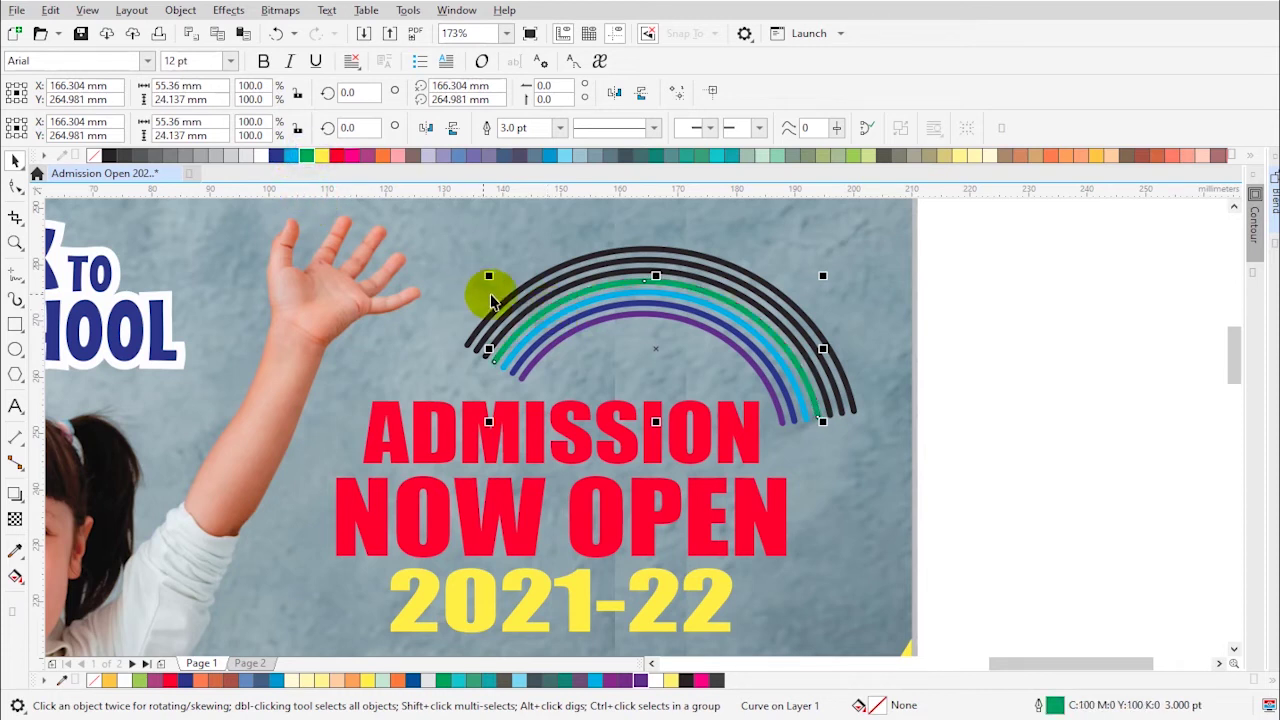
pyautogui.keyDown('alt'); pyautogui.click(540, 310); pyautogui.keyUp('alt')
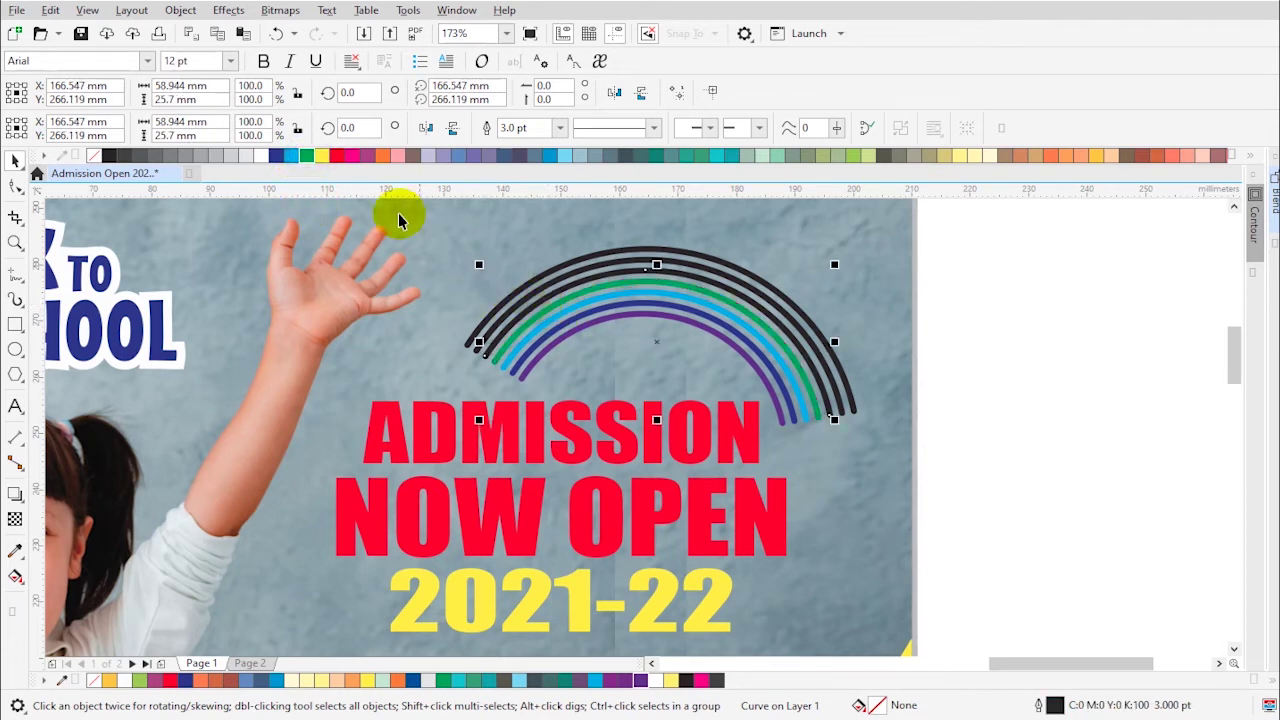
pyautogui.rightClick(321, 156)
# Set the outlines of the two outermost arcs to orange and, for the outer one, red
pyautogui.keyDown('alt'); pyautogui.click(536, 302); pyautogui.keyUp('alt')
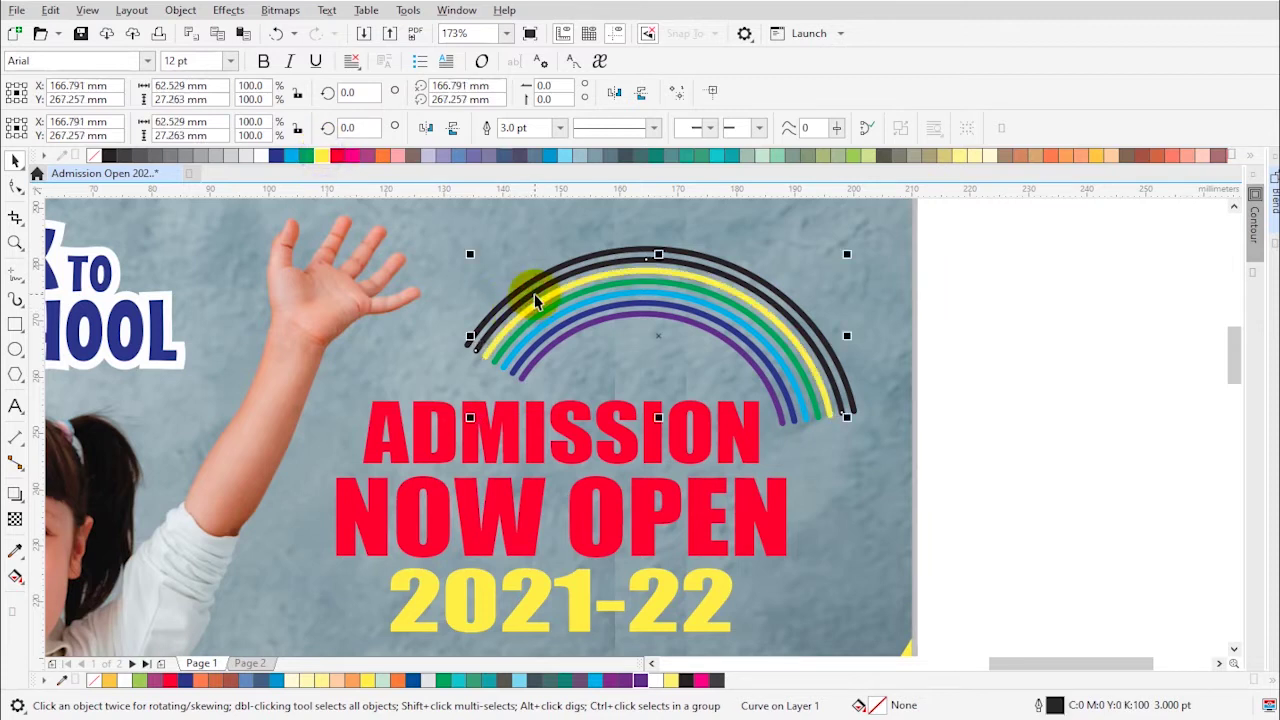
pyautogui.rightClick(383, 157)
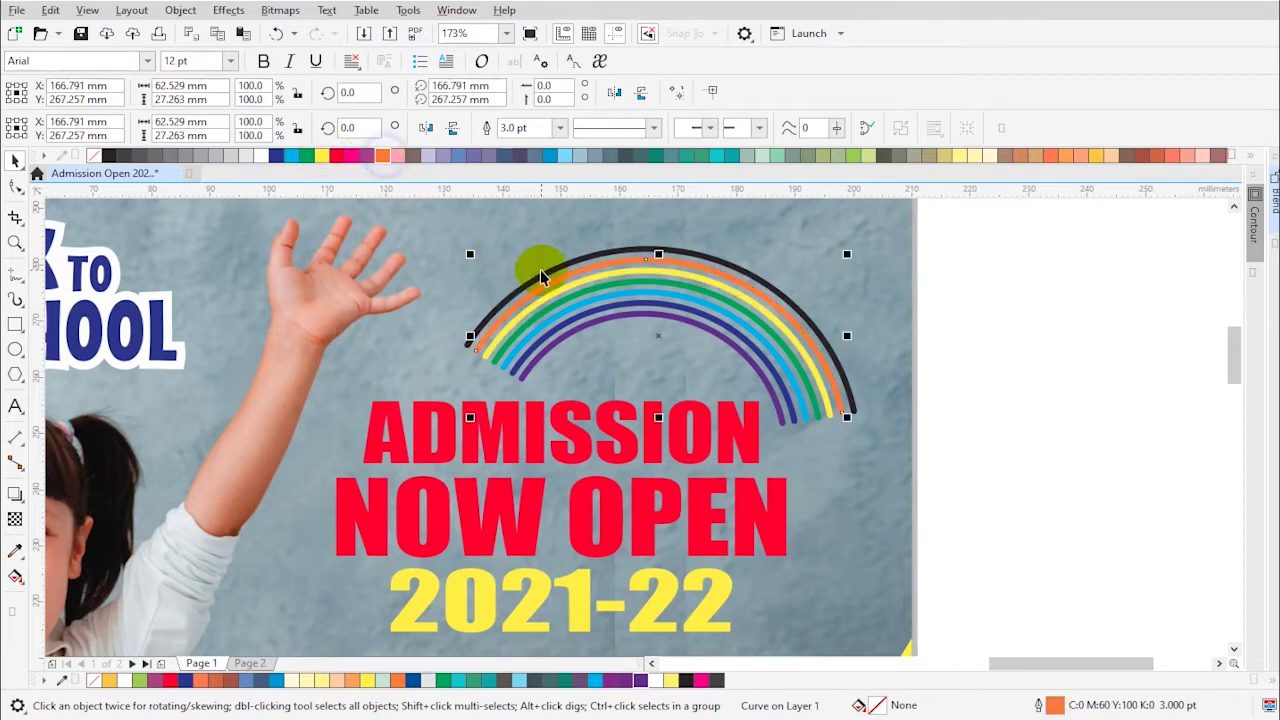
pyautogui.click(546, 270)
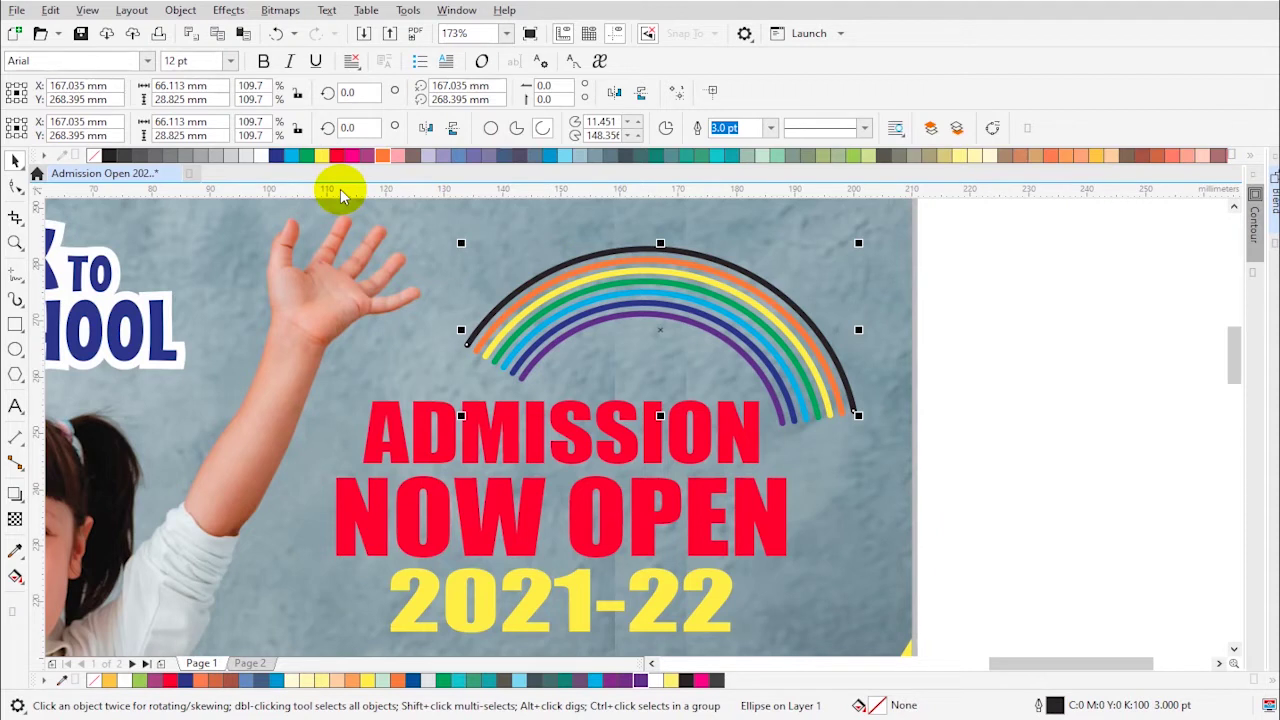
pyautogui.rightClick(340, 157)
# Set the outline width of all seven rainbow arcs to 6 pt
pyautogui.moveTo(1043, 240); pyautogui.dragTo(386, 443)
pyautogui.click(733, 128)
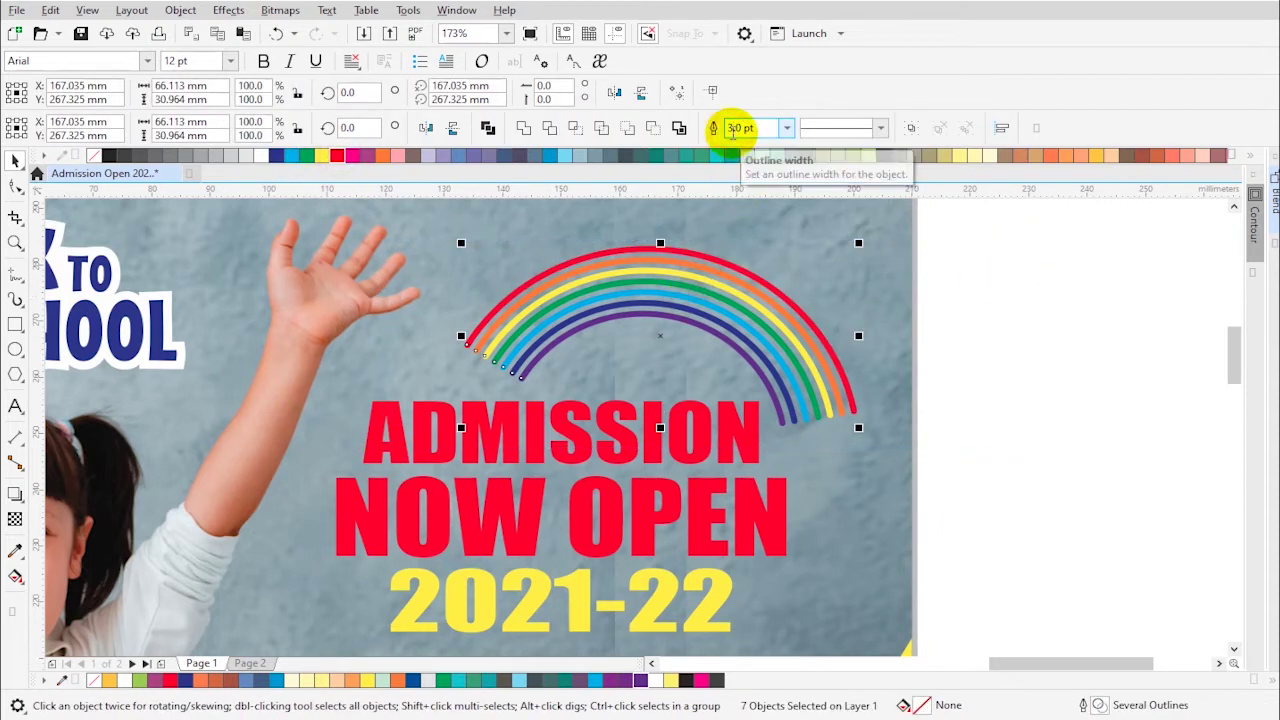
pyautogui.write('4')
pyautogui.press('Return')
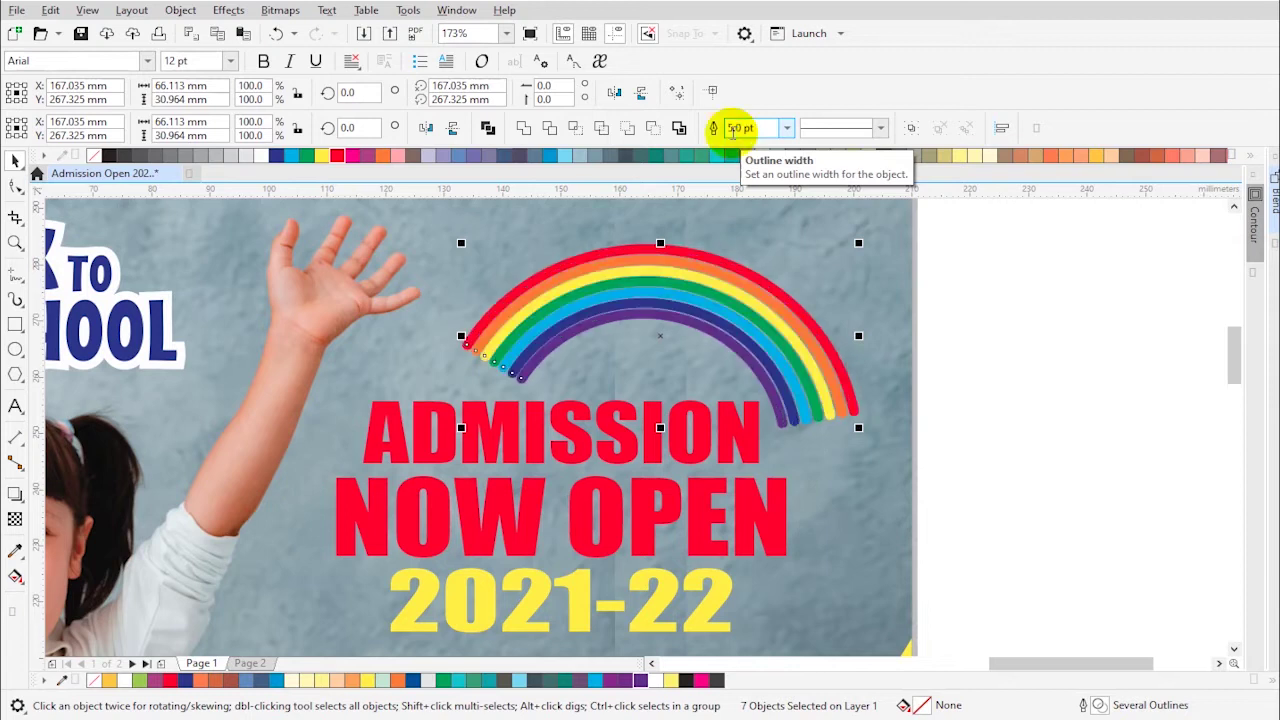
pyautogui.write('5.5')
pyautogui.press('Return')
pyautogui.doubleClick(733, 131)
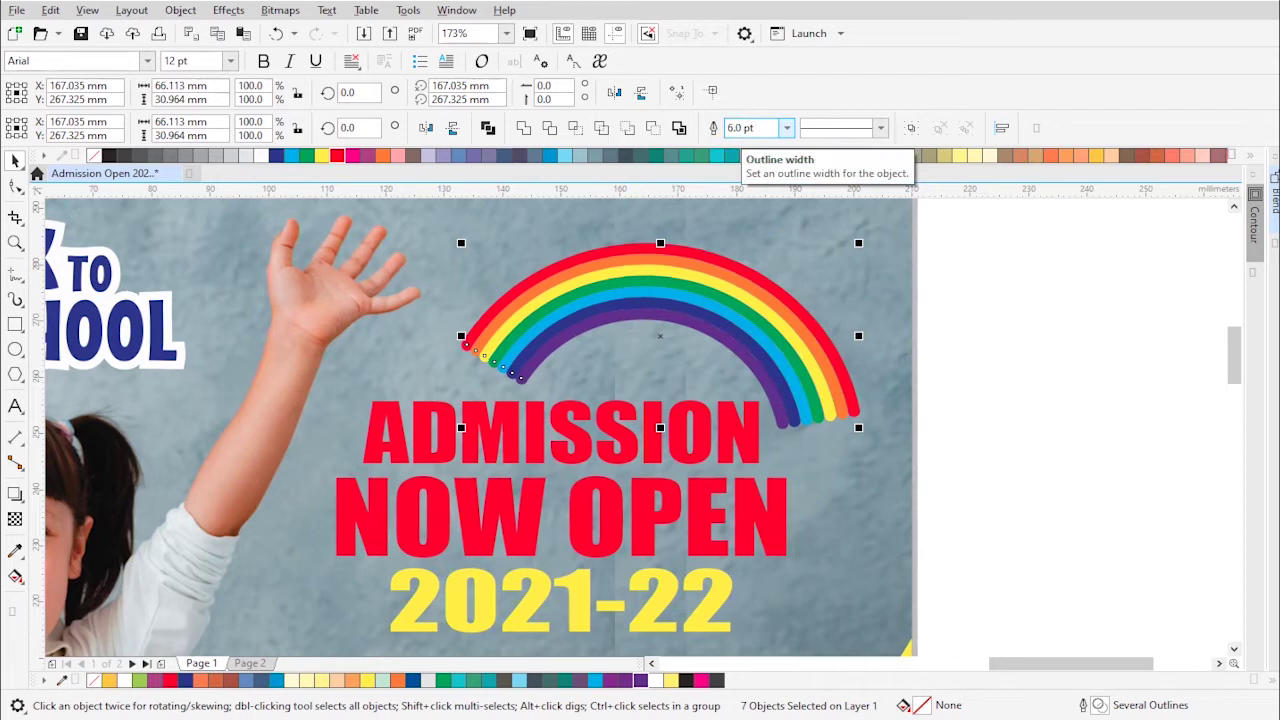
pyautogui.click(1047, 248)
pyautogui.moveTo(1041, 238); pyautogui.dragTo(356, 469)
pyautogui.click(1039, 410)
# Move the rainbow and admission heading down a little and scale them down slightly together
pyautogui.scroll(-2, 976, 416)
pyautogui.press('z')
pyautogui.moveTo(652, 296); pyautogui.dragTo(1066, 596)
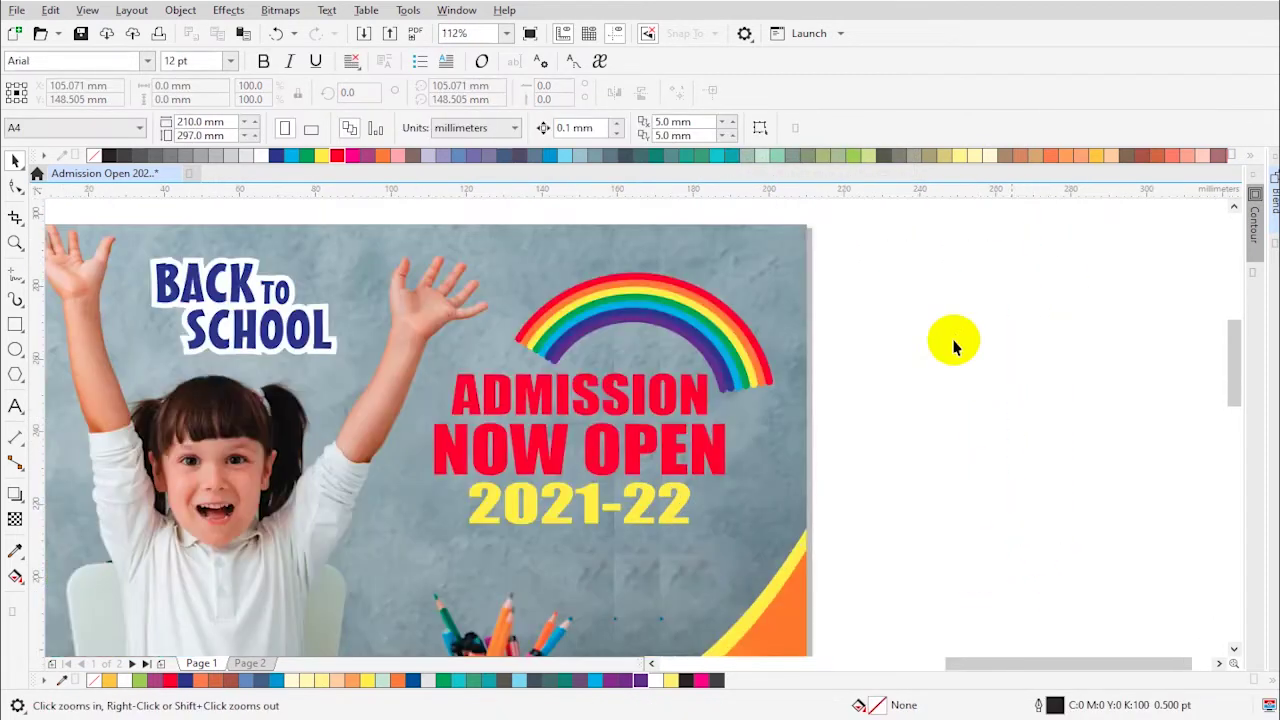
pyautogui.moveTo(859, 568); pyautogui.dragTo(859, 568)
pyautogui.moveTo(612, 463); pyautogui.dragTo(612, 493)
pyautogui.moveTo(776, 564); pyautogui.dragTo(765, 556)
pyautogui.click(857, 568)
# Place the PLAY GROUP PRE-SCHOOL text on the flyer directly beneath 2021-22
pyautogui.scroll(-2, 857, 574)
pyautogui.press('z')
pyautogui.moveTo(425, 446); pyautogui.dragTo(951, 620)
pyautogui.rightClick(585, 510)
pyautogui.moveTo(211, 390); pyautogui.dragTo(708, 462)
pyautogui.press('z')
pyautogui.click(851, 509)
pyautogui.moveTo(1063, 493); pyautogui.dragTo(894, 494)
pyautogui.moveTo(757, 449); pyautogui.dragTo(720, 449)
pyautogui.click(1048, 487)
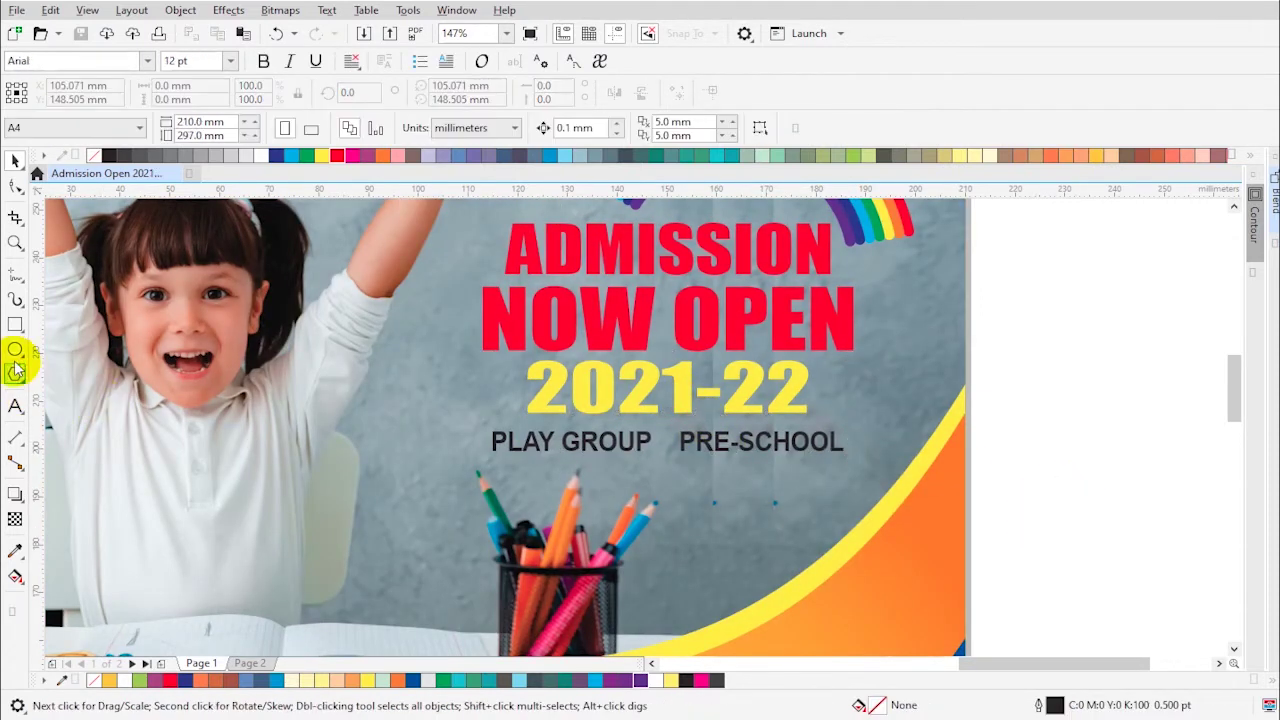
# Draw a rectangle about 43 mm × 7 mm over PRE-SCHOOL and fade out its right end with a linear transparency
pyautogui.click(15, 324)
pyautogui.moveTo(656, 431); pyautogui.dragTo(872, 460)
pyautogui.press('space')
pyautogui.press('F2')
pyautogui.moveTo(413, 352); pyautogui.dragTo(990, 526)
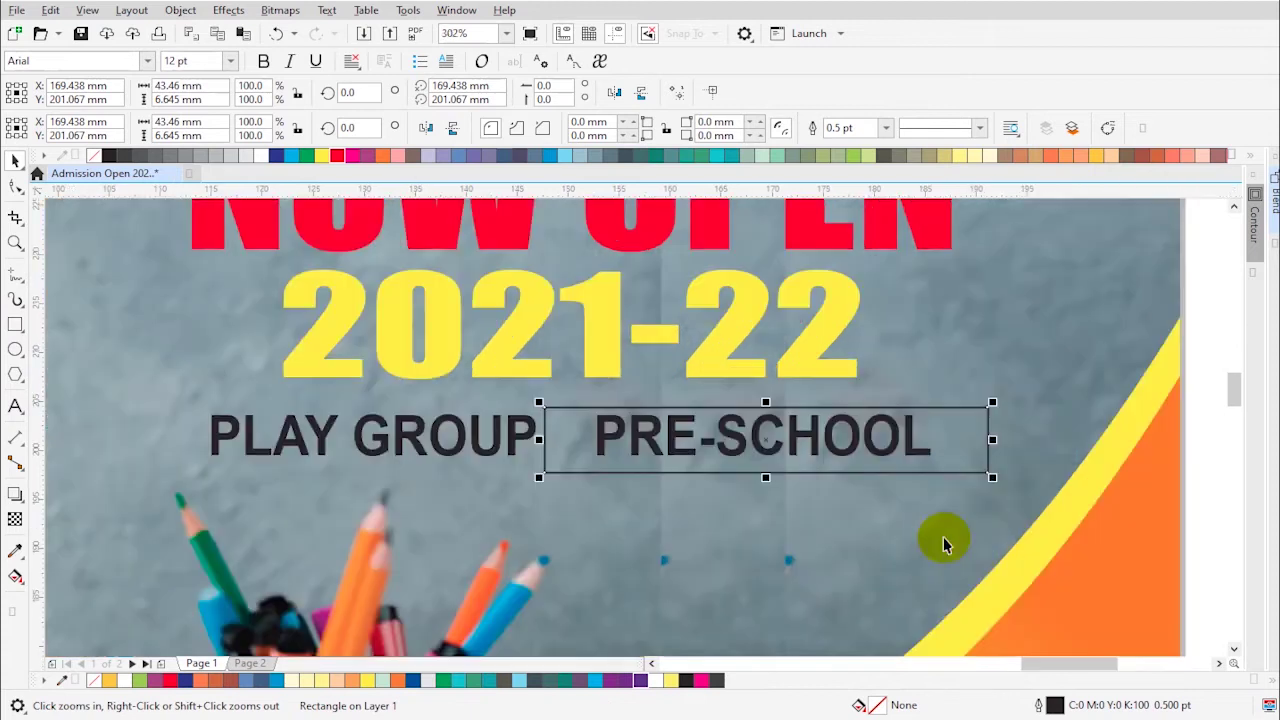
pyautogui.click(15, 519)
pyautogui.moveTo(717, 443); pyautogui.dragTo(975, 440)
pyautogui.press('space')
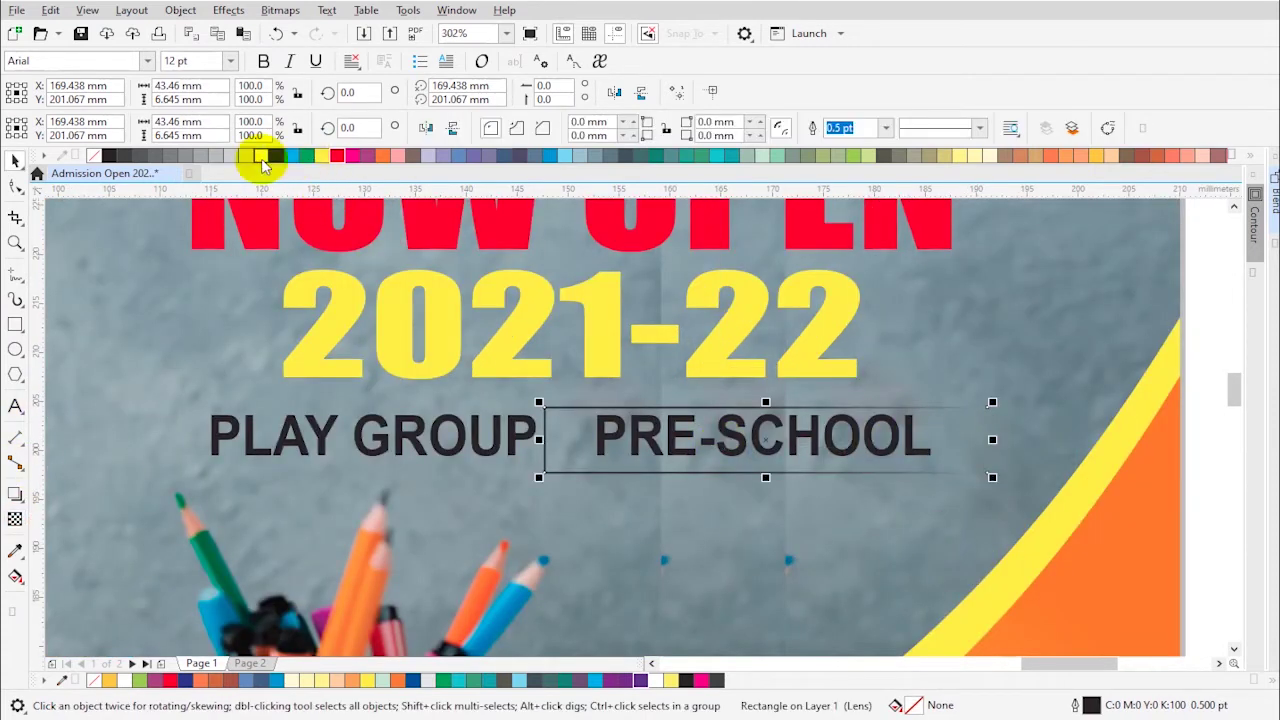
# Fill the faded rectangle white without an outline and bring the PLAY GROUP PRE-SCHOOL text in front of it
pyautogui.click(262, 157)
pyautogui.press('space')
pyautogui.press('space')
pyautogui.click(510, 445)
pyautogui.hotkey('shift', 'pageup')
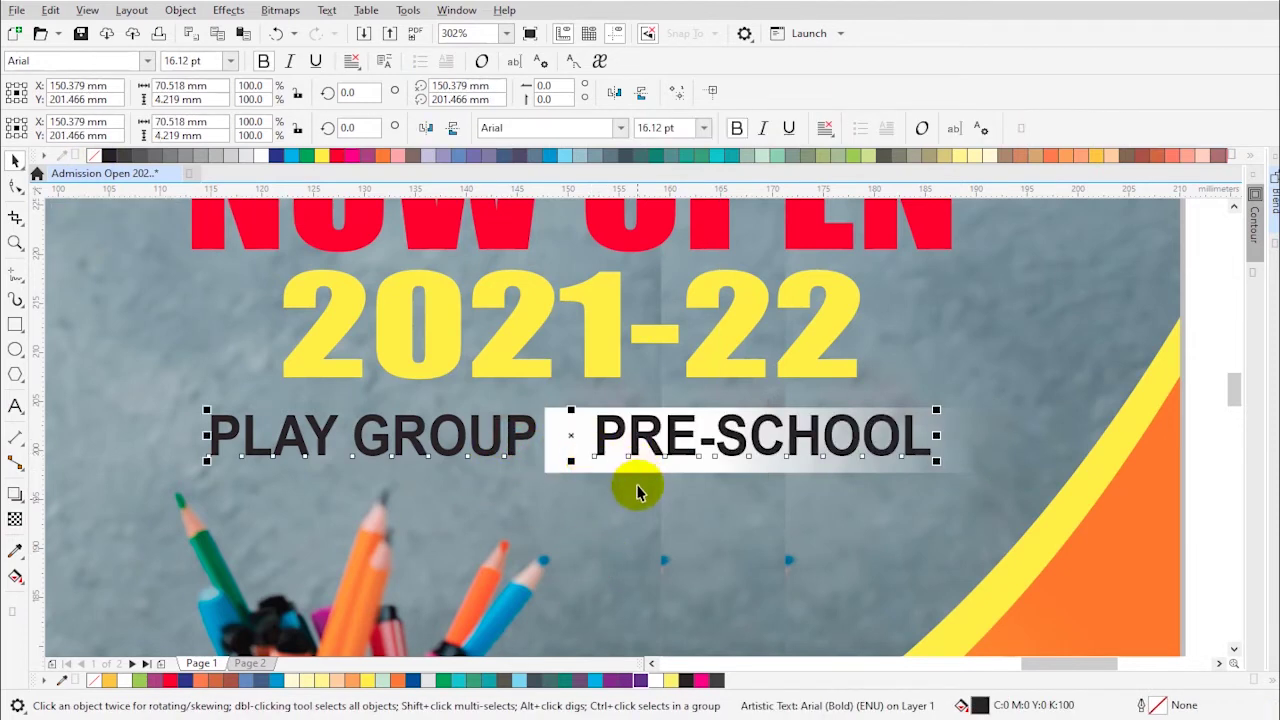
# Copy the faded rectangle over PLAY GROUP, mirror it horizontally, and group both rectangles into one white band
pyautogui.click(634, 471)
pyautogui.moveTo(844, 465); pyautogui.dragTo(404, 518)
pyautogui.rightClick(404, 518)
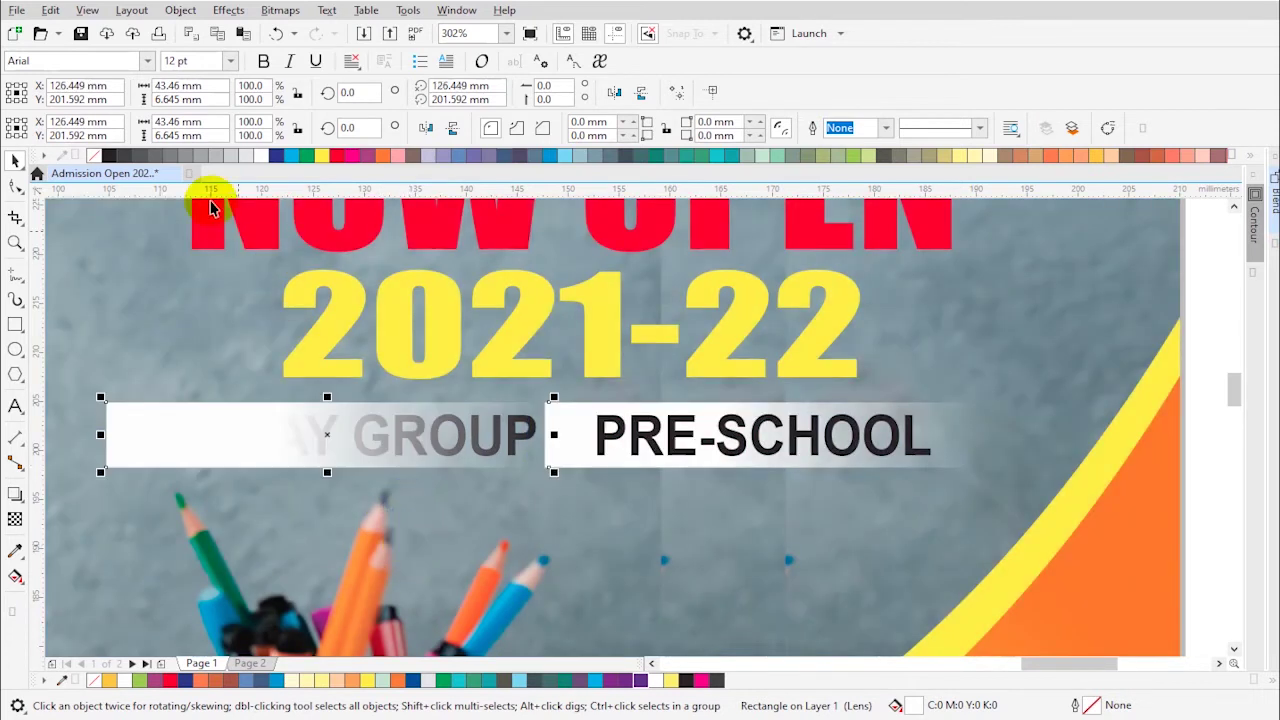
pyautogui.click(426, 128)
pyautogui.keyDown('shift'); pyautogui.click(566, 458); pyautogui.keyUp('shift')
pyautogui.hotkey('ctrl', 'g')
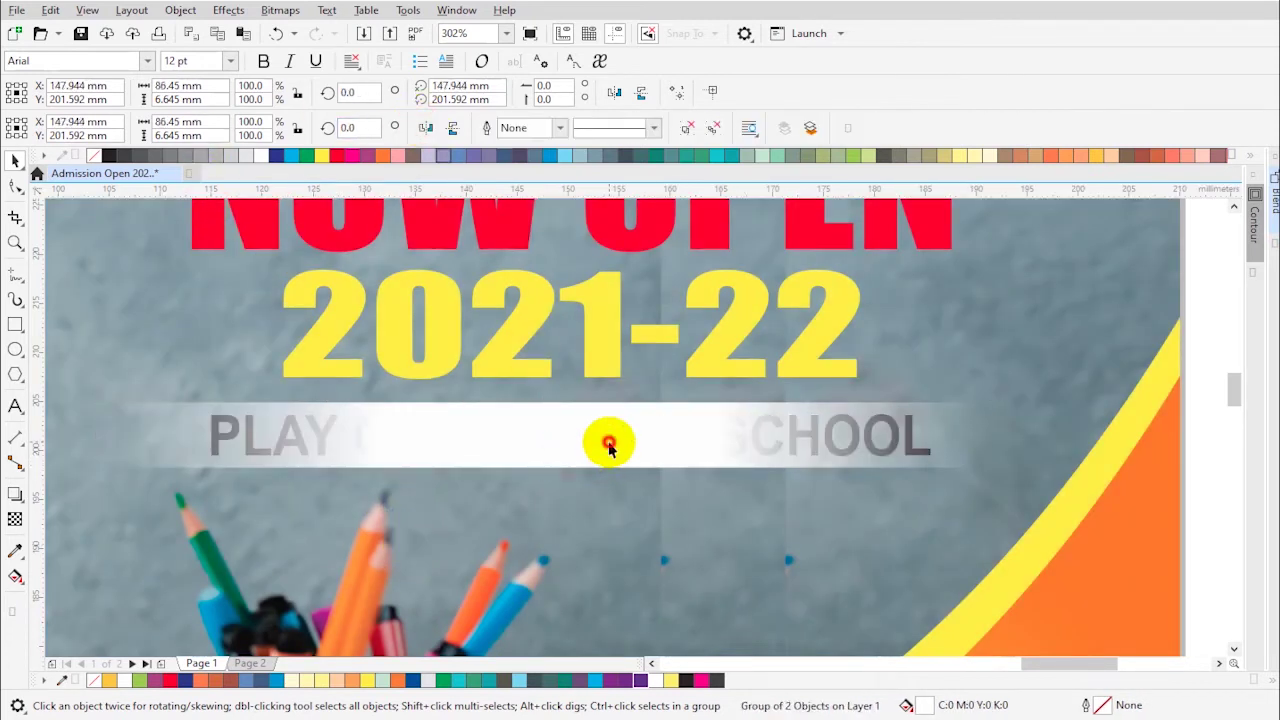
# Bring the PLAY GROUP PRE-SCHOOL text in front of the grouped white band
pyautogui.click(607, 448)
pyautogui.scroll(-1, 754, 510)
pyautogui.moveTo(1073, 506); pyautogui.dragTo(441, 458)
pyautogui.hotkey('shift', 'pageup')
pyautogui.press('z')
pyautogui.click(690, 515)
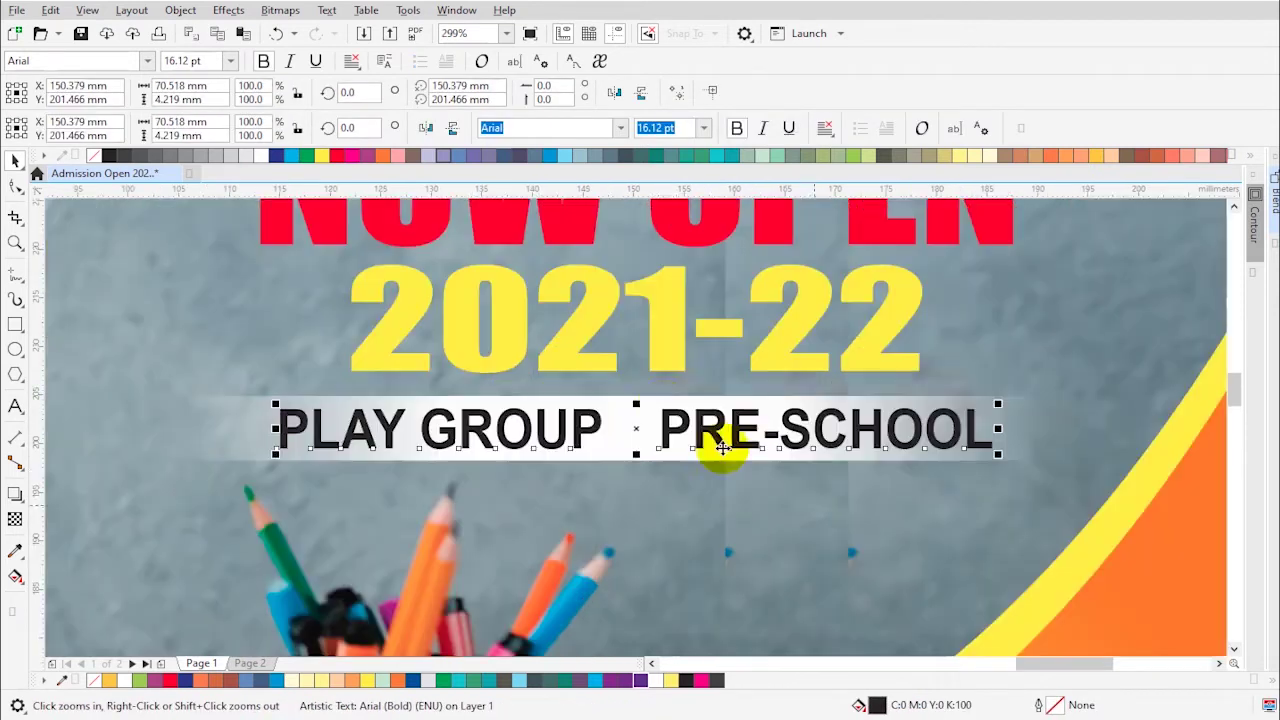
# Stretch the white band upward to about 7 mm tall and centre the text on it horizontally and vertically
pyautogui.press('space')
pyautogui.click(608, 388)
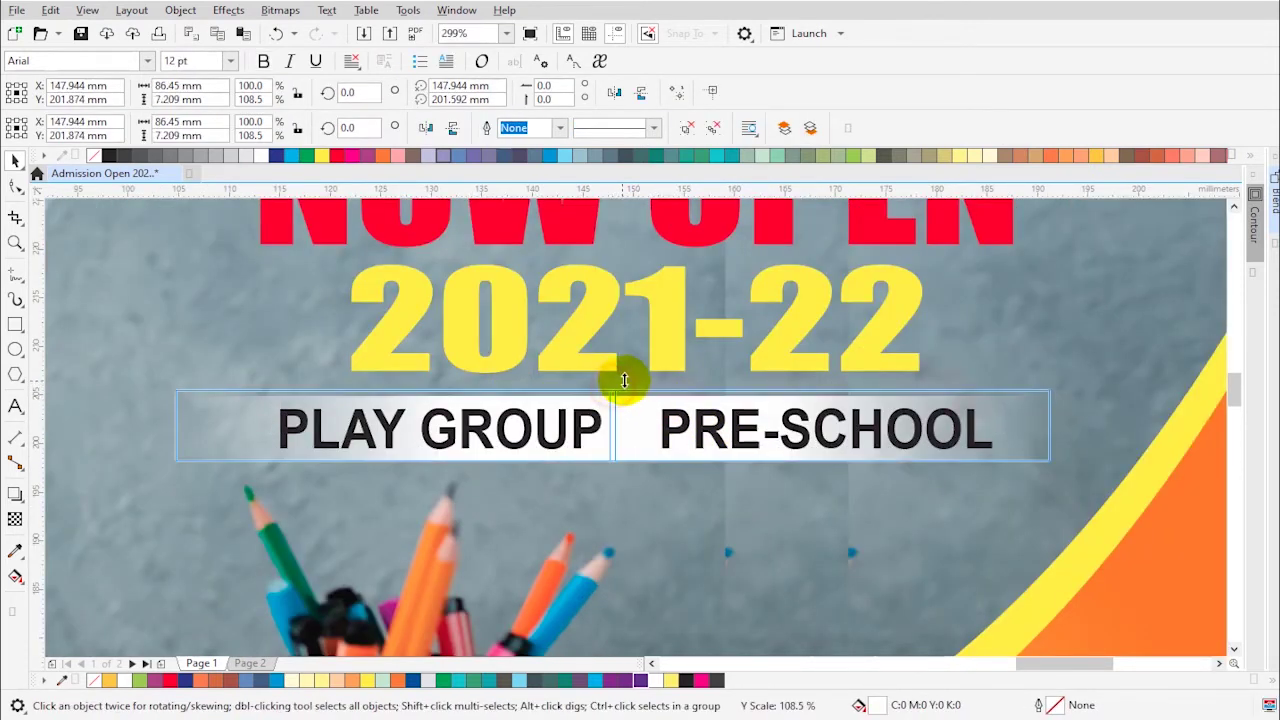
pyautogui.press('c')
pyautogui.press('e')
pyautogui.click(683, 514)
pyautogui.click(690, 430)
pyautogui.click(648, 487)
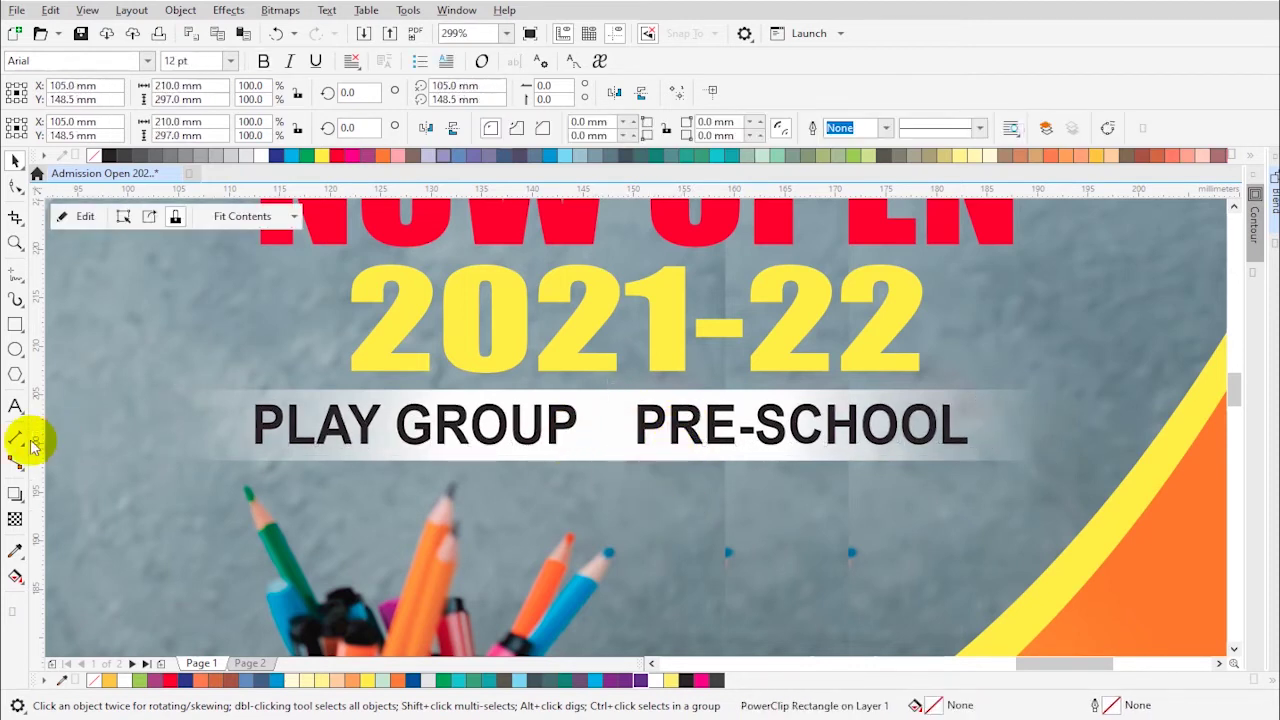
# Draw a circle about 2.8 mm across between PLAY GROUP and PRE-SCHOOL, filled cyan with no outline
pyautogui.click(15, 350)
pyautogui.moveTo(592, 411); pyautogui.dragTo(620, 440)
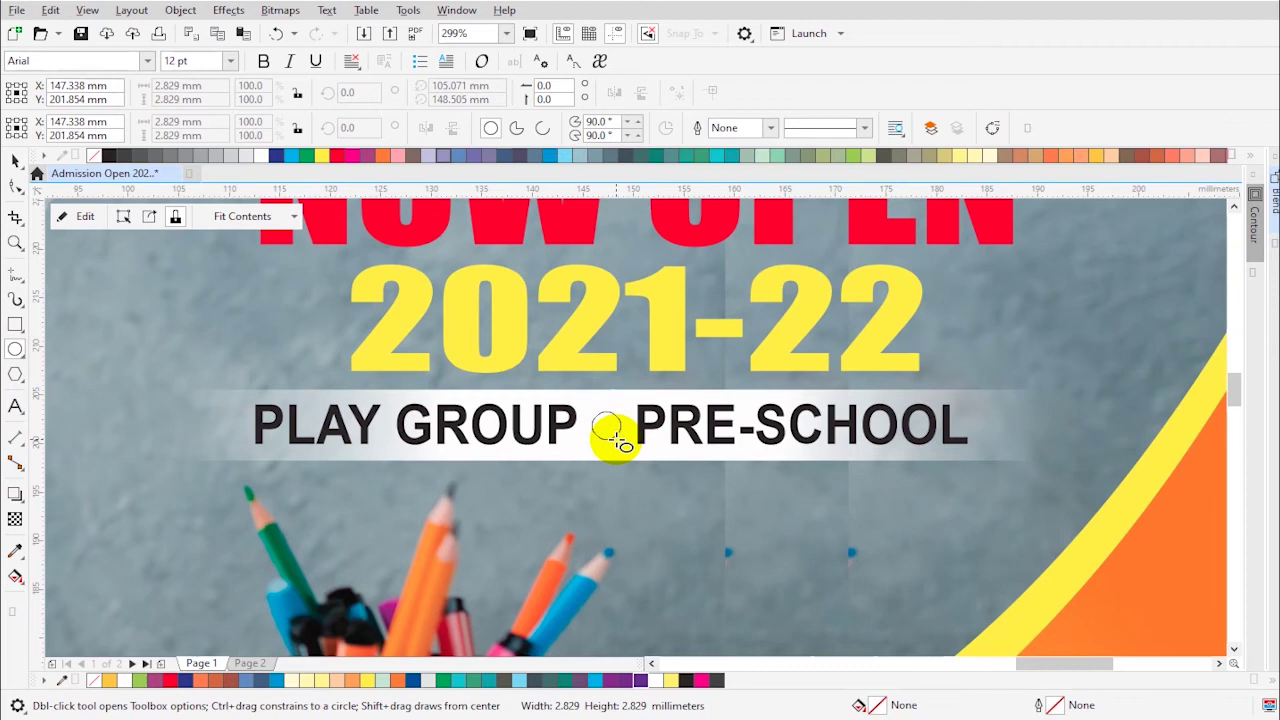
pyautogui.click(297, 157)
pyautogui.rightClick(92, 156)
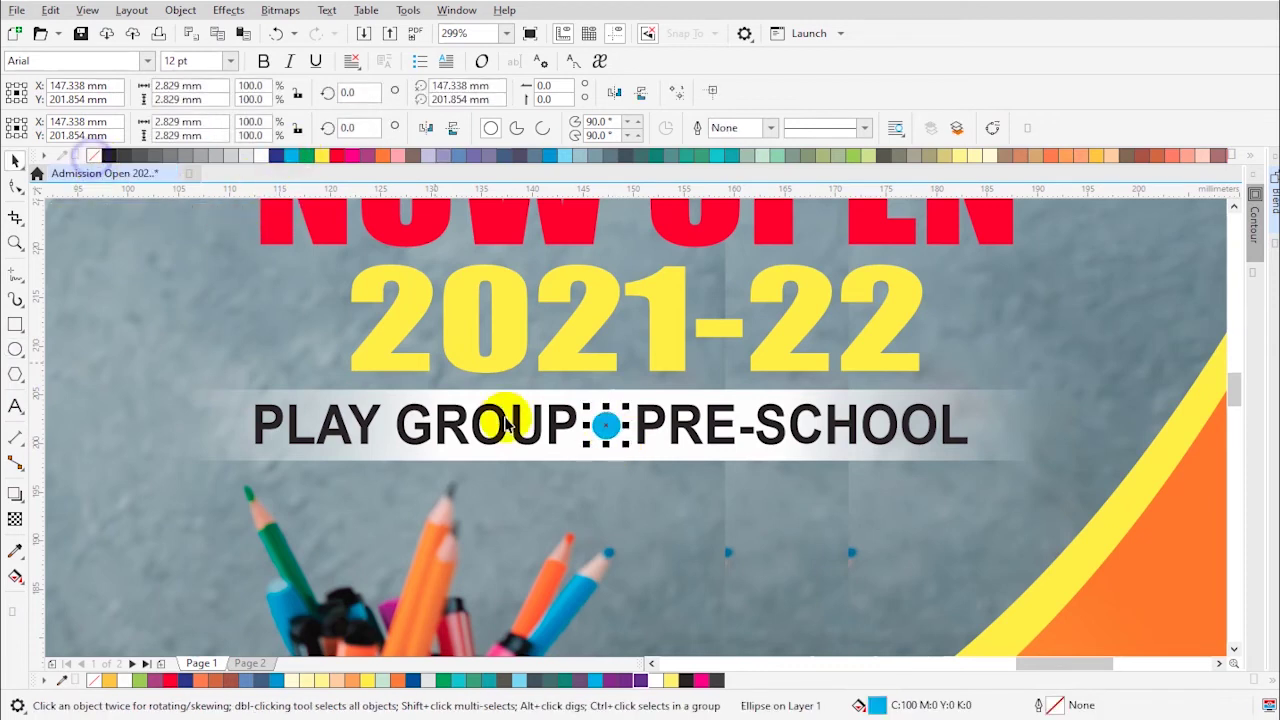
# Colour the PLAY GROUP PRE-SCHOOL text red
pyautogui.click(537, 437)
pyautogui.click(337, 156)
pyautogui.click(671, 486)
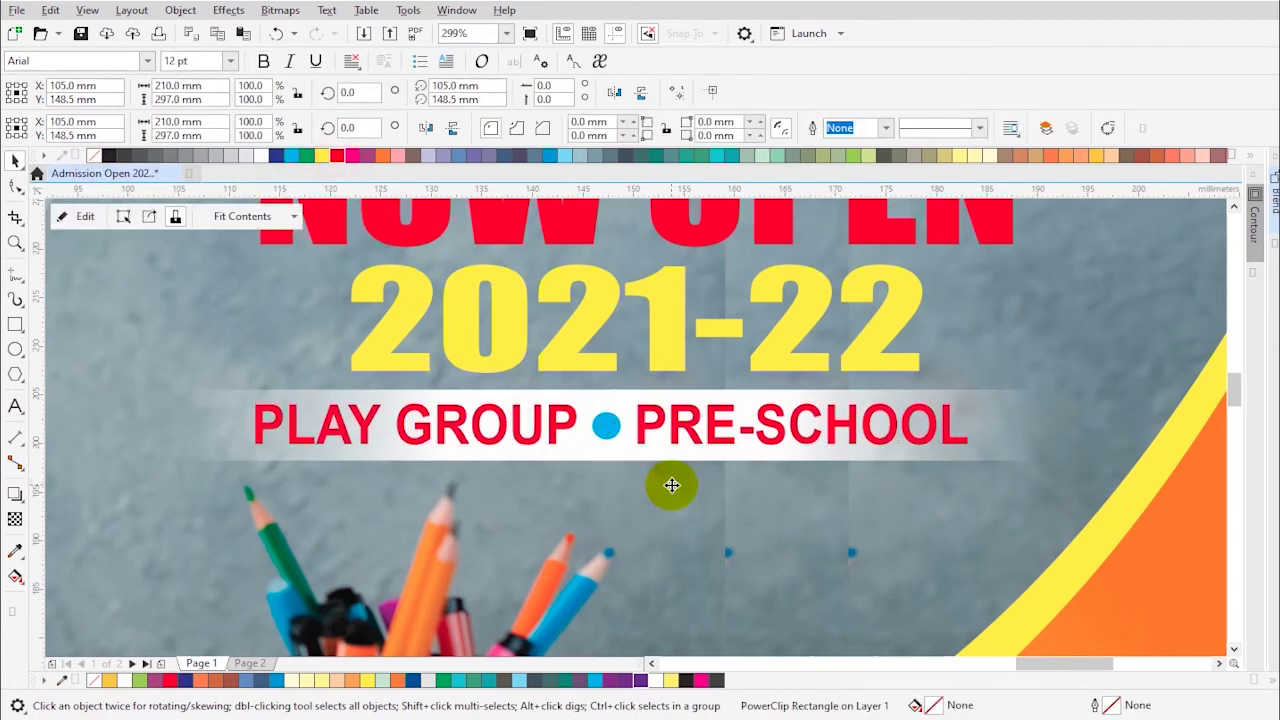
# Group the PLAY GROUP PRE-SCHOOL text with its dot and band, centre it horizontally under the admission heading, and save the file
pyautogui.scroll(-2, 671, 486)
pyautogui.moveTo(359, 430); pyautogui.dragTo(359, 430)
pyautogui.hotkey('ctrl', 'g')
pyautogui.keyDown('shift'); pyautogui.click(625, 422); pyautogui.keyUp('shift')
pyautogui.press('c')
pyautogui.click(1003, 445)
pyautogui.scroll(-2, 988, 507)
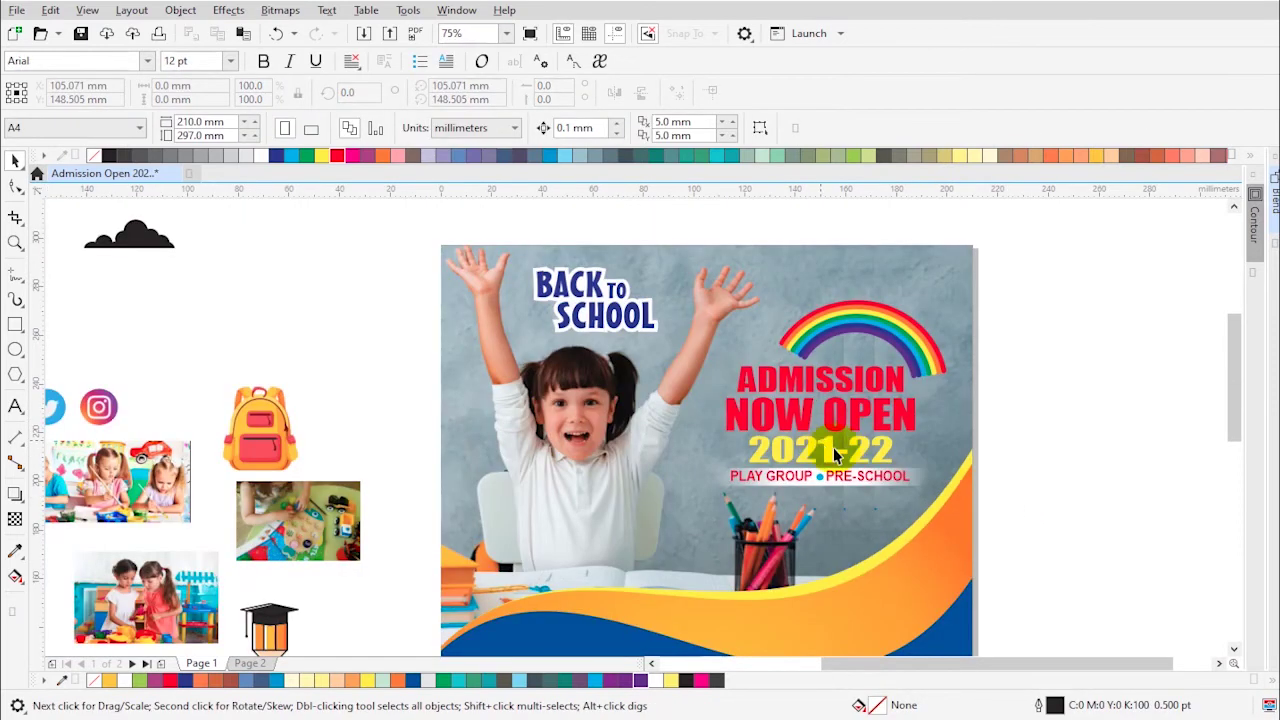
pyautogui.hotkey('ctrl', 's')
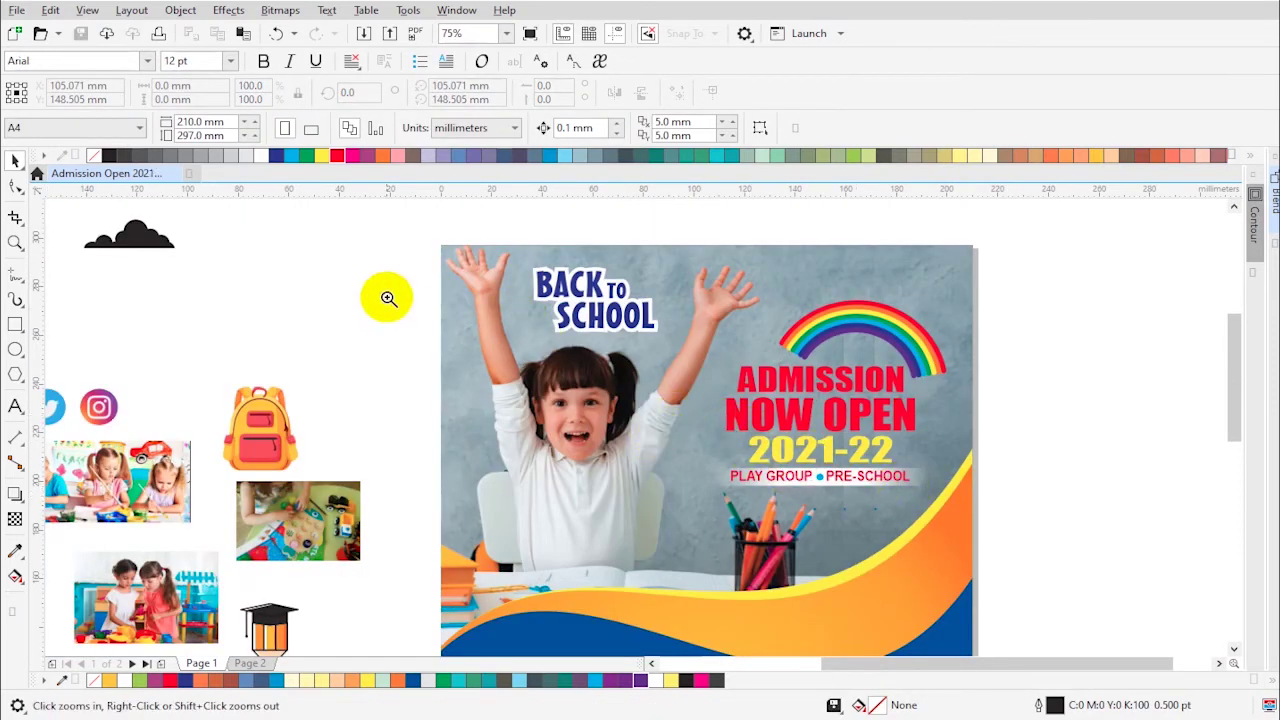
# Place the LIMITED SEATS Hurry up! badge on the flyer, over the pencil cup's base and the orange wave
pyautogui.scroll(1, 1101, 610)
pyautogui.scroll(-3, 1071, 603)
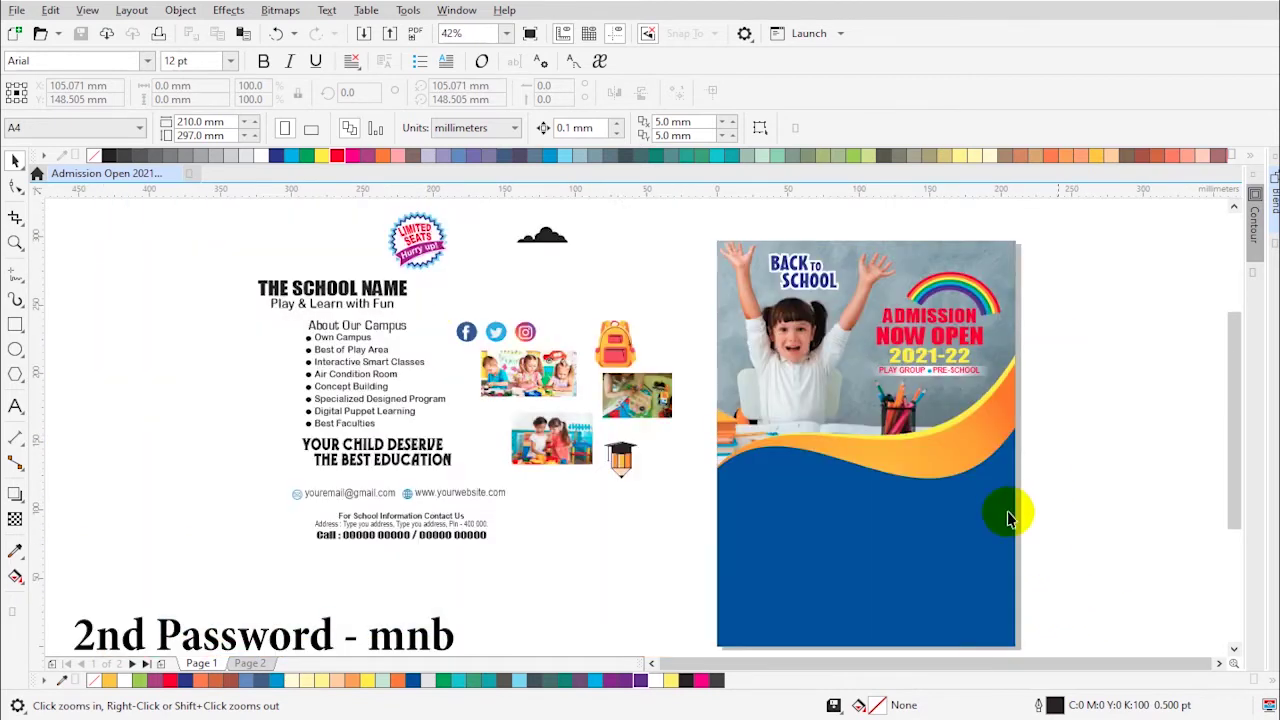
pyautogui.moveTo(478, 280); pyautogui.dragTo(479, 281)
pyautogui.moveTo(437, 252); pyautogui.dragTo(924, 441)
pyautogui.press('F2')
pyautogui.moveTo(746, 360); pyautogui.dragTo(1073, 505)
pyautogui.moveTo(648, 522); pyautogui.dragTo(658, 527)
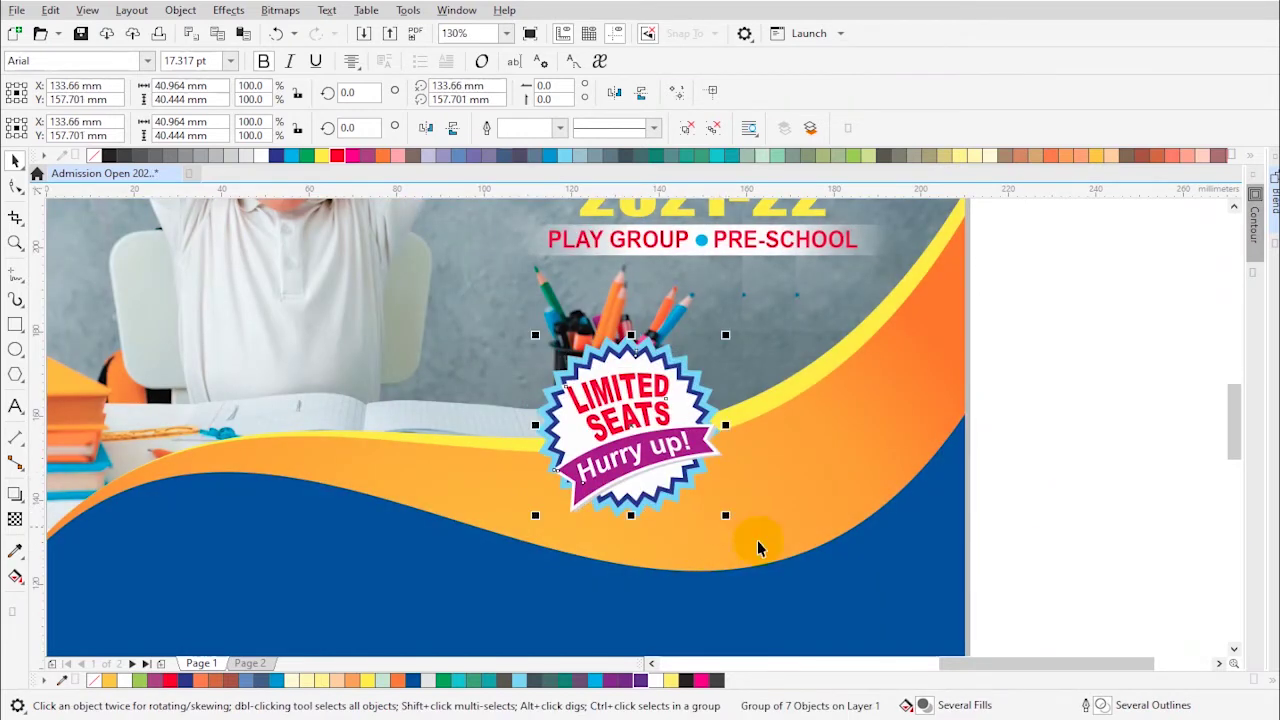
pyautogui.click(1094, 571)
# Trace the left bumps of the black cloud with circles that have a red outline
pyautogui.scroll(-3, 1075, 570)
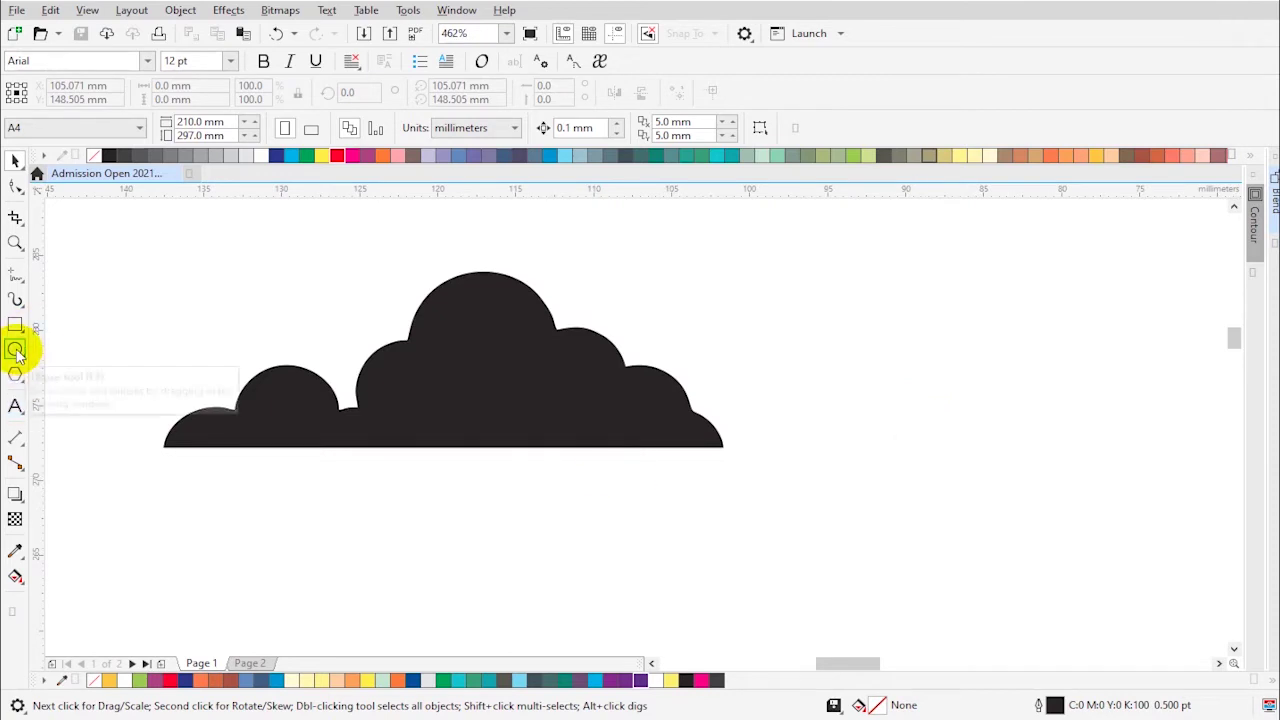
pyautogui.click(16, 350)
pyautogui.moveTo(166, 408); pyautogui.dragTo(263, 503)
pyautogui.rightClick(337, 155)
pyautogui.moveTo(285, 420); pyautogui.dragTo(407, 390)
pyautogui.moveTo(450, 436); pyautogui.dragTo(470, 456)
pyautogui.moveTo(415, 400); pyautogui.dragTo(465, 350)
# Trace the top and right bumps of the black cloud with more red circles and cover its interior with copies
pyautogui.moveTo(522, 403); pyautogui.dragTo(570, 456)
pyautogui.moveTo(486, 366); pyautogui.dragTo(490, 434)
pyautogui.moveTo(550, 376); pyautogui.dragTo(622, 357)
pyautogui.moveTo(640, 480); pyautogui.dragTo(636, 484)
pyautogui.moveTo(556, 408); pyautogui.dragTo(564, 406)
pyautogui.moveTo(640, 476); pyautogui.dragTo(630, 468)
pyautogui.moveTo(563, 399); pyautogui.dragTo(568, 387)
pyautogui.moveTo(636, 456); pyautogui.dragTo(631, 450)
pyautogui.moveTo(568, 388); pyautogui.dragTo(668, 464)
pyautogui.click(560, 466)
pyautogui.moveTo(631, 510); pyautogui.dragTo(538, 497)
pyautogui.rightClick(538, 497)
pyautogui.click(719, 544)
# Move all the red circles to the right of the black cloud and weld them into one cloud outline
pyautogui.scroll(-2, 229, 297)
pyautogui.press('F2')
pyautogui.moveTo(120, 237); pyautogui.dragTo(986, 530)
pyautogui.moveTo(94, 253); pyautogui.dragTo(801, 515)
pyautogui.moveTo(356, 379); pyautogui.dragTo(775, 405)
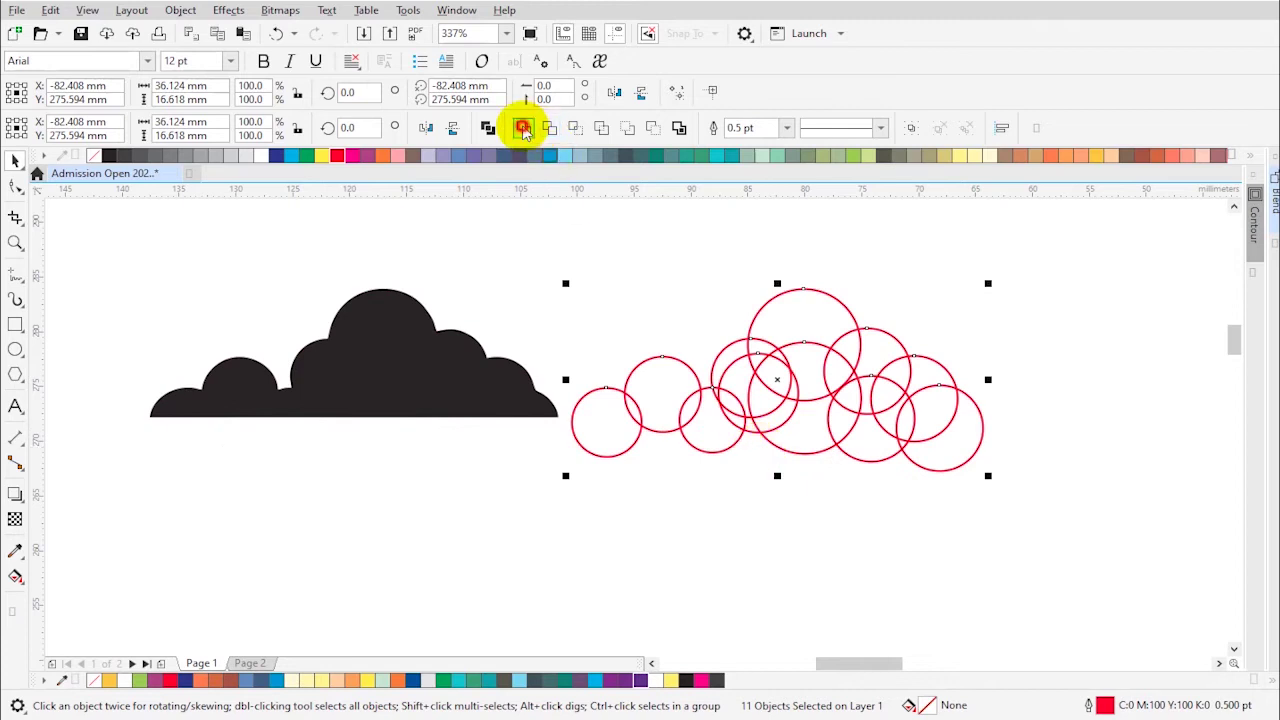
pyautogui.click(523, 128)
# Draw a rectangle across the welded cloud's lower part, cut that part off for a flat base, and delete the leftover shapes
pyautogui.click(16, 323)
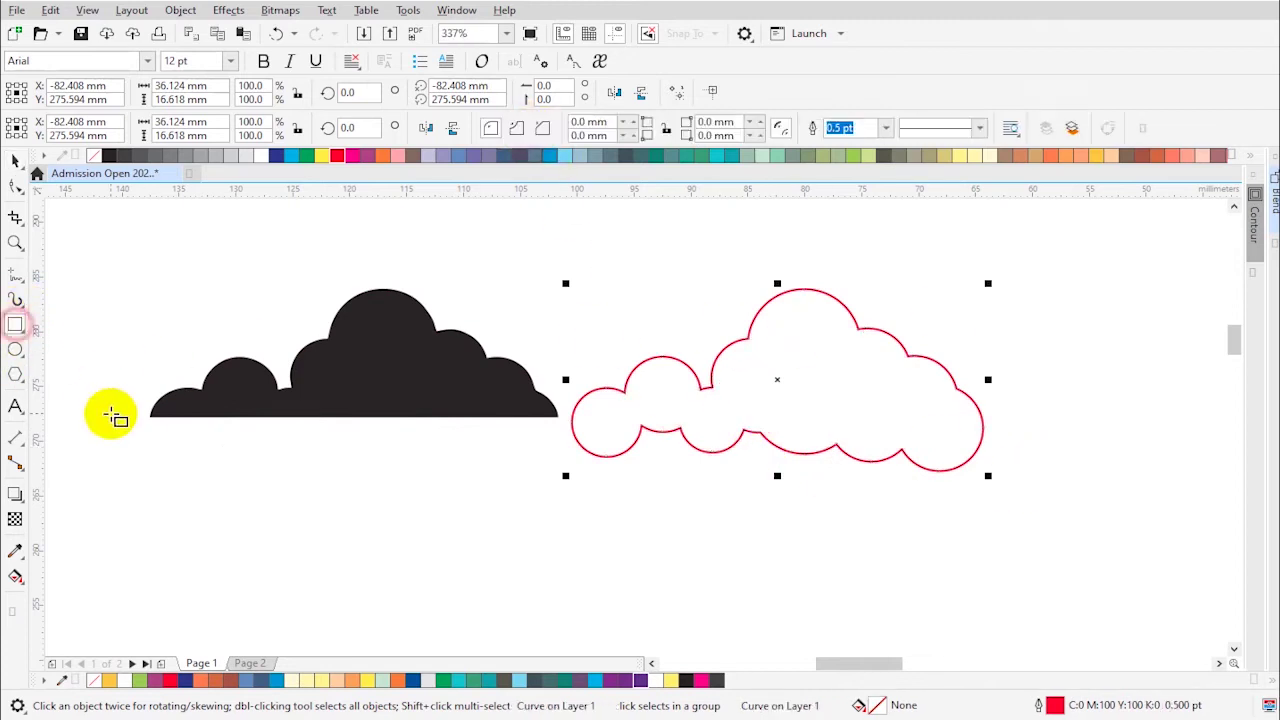
pyautogui.moveTo(137, 418); pyautogui.dragTo(1056, 493)
pyautogui.press('space')
pyautogui.keyDown('shift'); pyautogui.click(877, 333); pyautogui.keyUp('shift')
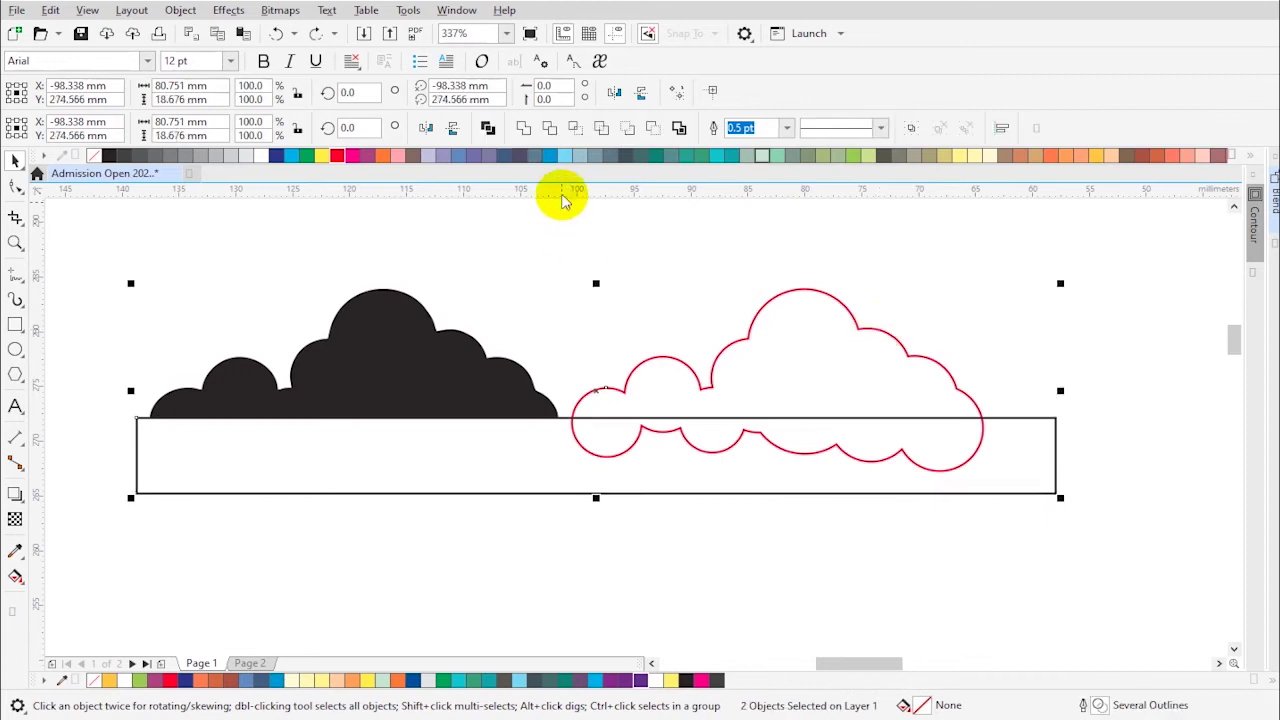
pyautogui.click(653, 129)
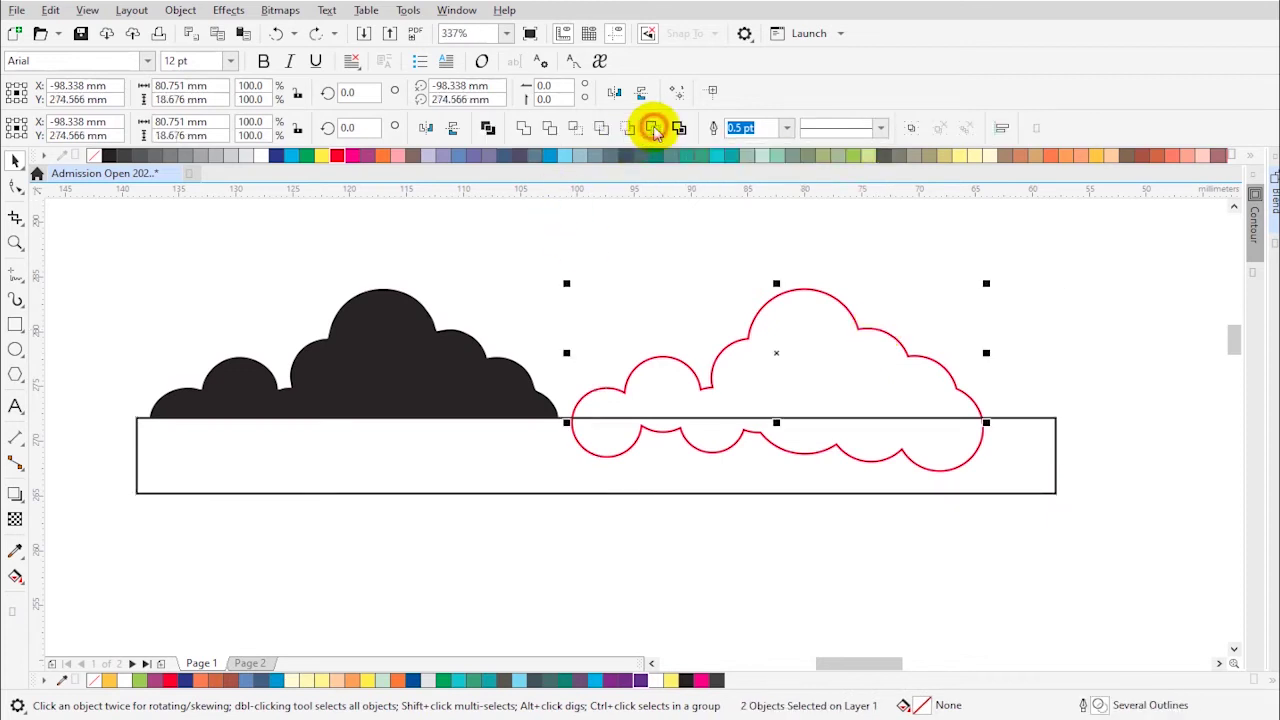
pyautogui.click(957, 449)
pyautogui.click(955, 418)
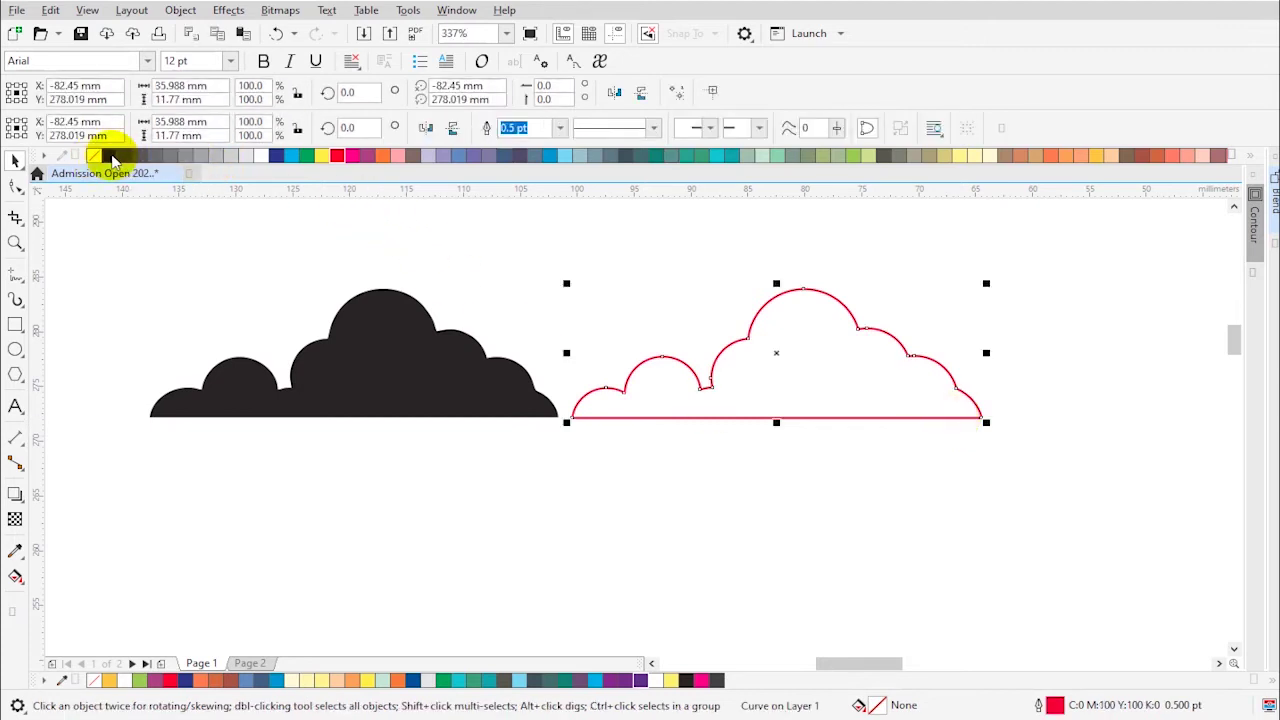
# Fill the flat-based cloud black and remove its outline
pyautogui.click(110, 156)
pyautogui.rightClick(95, 156)
pyautogui.click(933, 508)
# Move the new black cloud onto the flyer, over the upper right part of the rainbow
pyautogui.scroll(-4, 934, 507)
pyautogui.press('F2')
pyautogui.moveTo(857, 363); pyautogui.dragTo(1229, 601)
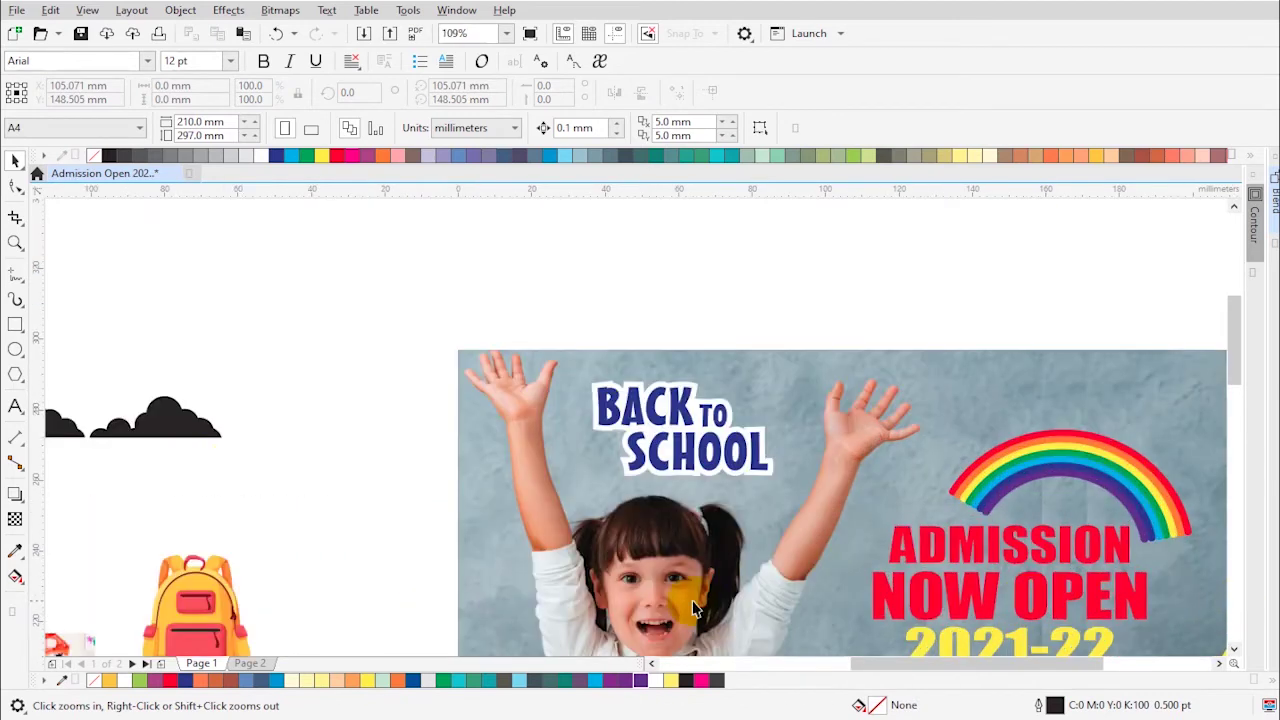
pyautogui.moveTo(181, 428); pyautogui.dragTo(1160, 440)
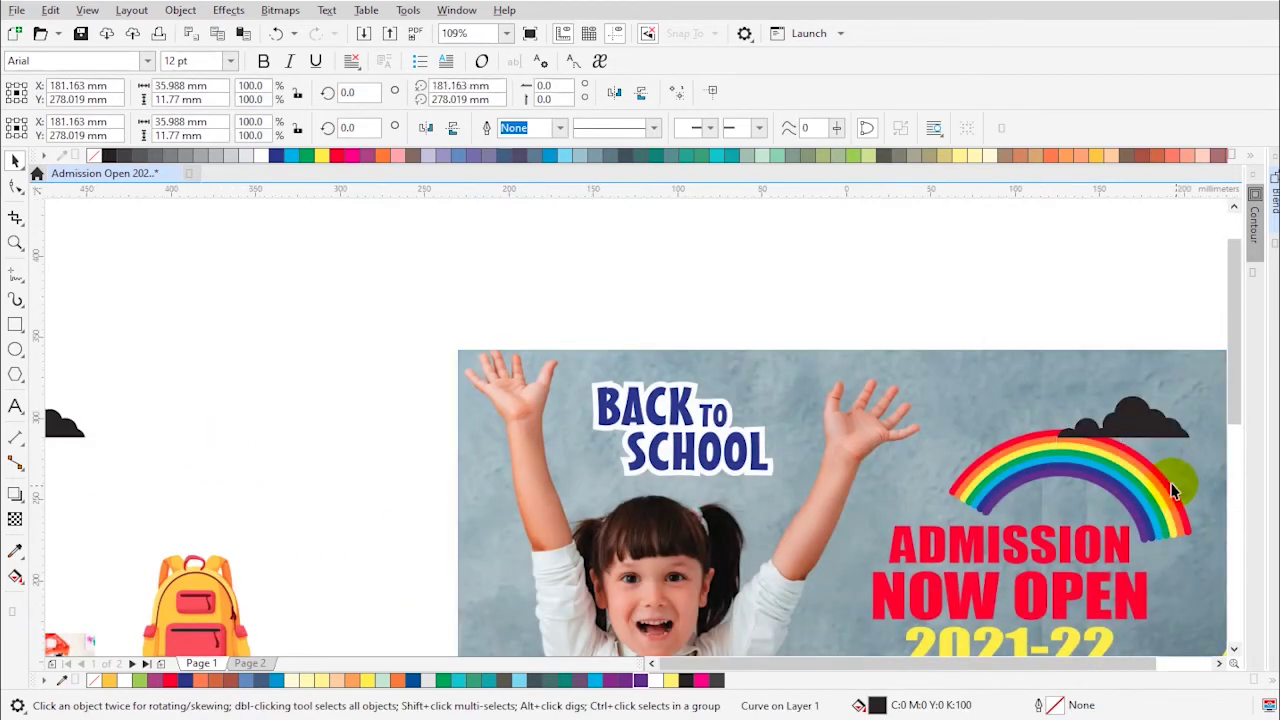
# Move the black cloud to just above the rainbow and fill it white
pyautogui.scroll(-3, 1174, 486)
pyautogui.scroll(4, 811, 511)
pyautogui.moveTo(636, 400); pyautogui.dragTo(473, 418)
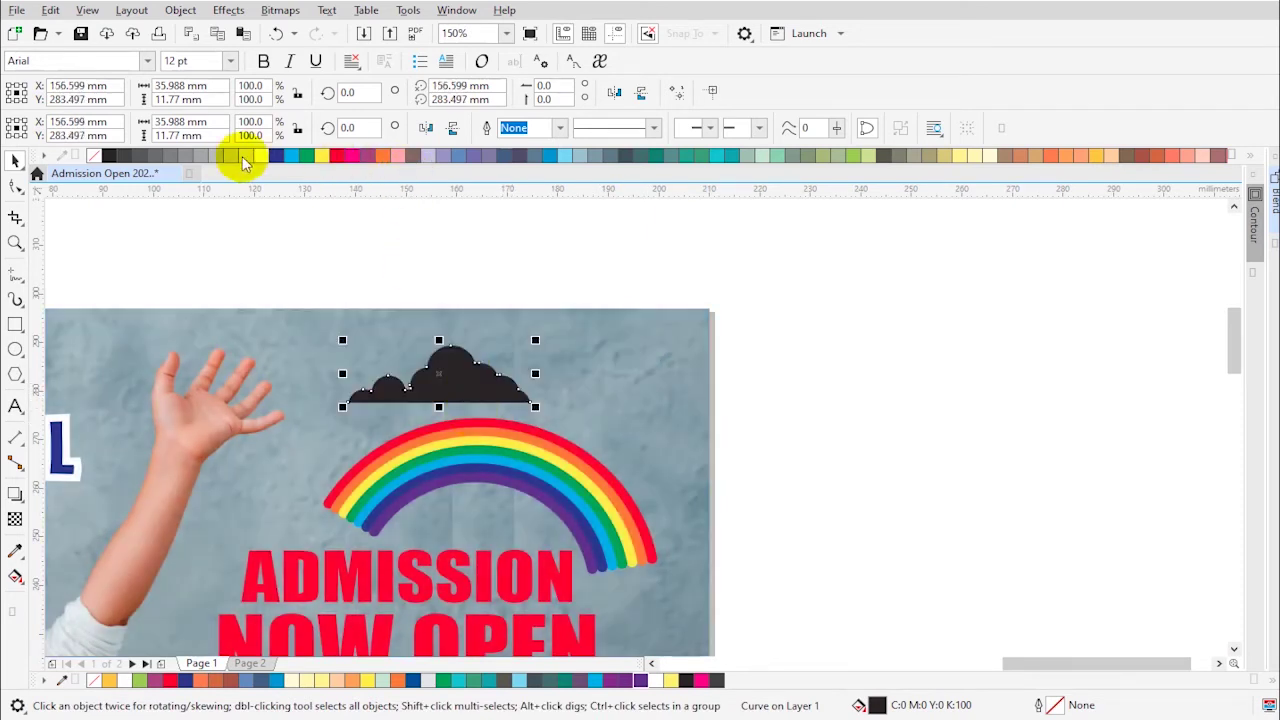
pyautogui.click(258, 155)
pyautogui.click(894, 329)
# Move the "About Our Campus" heading with its bulleted list onto the flyer's blue area, below the orange wave
pyautogui.scroll(-4, 689, 449)
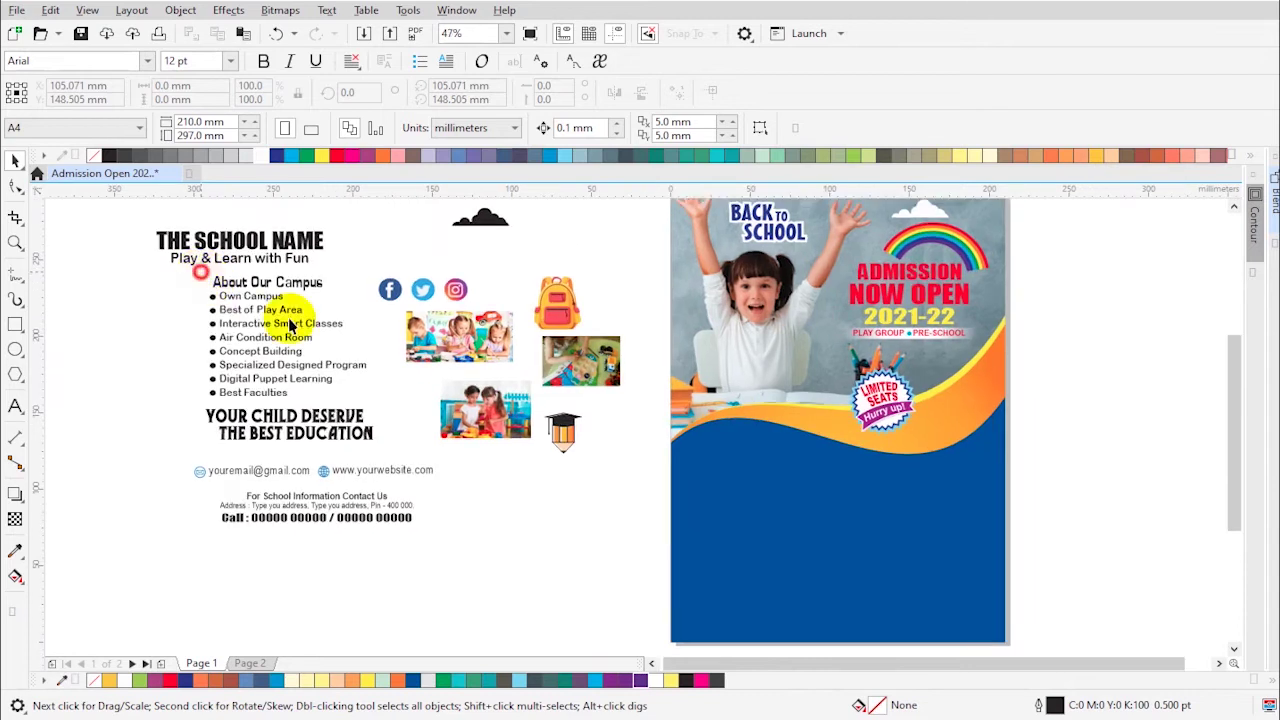
pyautogui.moveTo(290, 325); pyautogui.dragTo(370, 412)
pyautogui.moveTo(343, 371); pyautogui.dragTo(826, 531)
pyautogui.click(1128, 529)
# Fill the "About Our Campus" heading yellow
pyautogui.press('z')
pyautogui.moveTo(937, 543); pyautogui.dragTo(566, 408)
pyautogui.press('space')
pyautogui.click(580, 380)
pyautogui.click(560, 393)
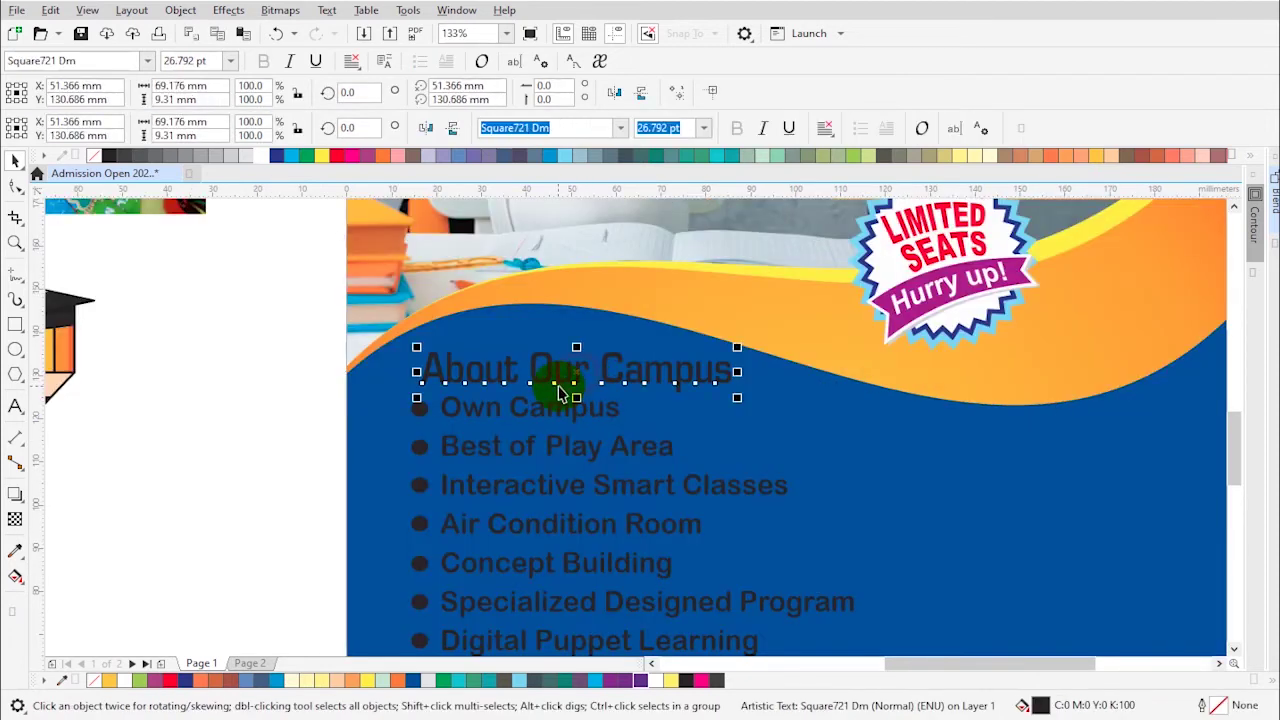
pyautogui.click(320, 154)
# Fill the campus feature list text, from "Own Campus" to "Best Faculties", white
pyautogui.press('z')
pyautogui.rightClick(423, 420)
pyautogui.moveTo(343, 380); pyautogui.dragTo(734, 563)
pyautogui.press('space')
pyautogui.click(473, 350)
pyautogui.click(260, 157)
# Select all the round bullets beside the campus feature list and fill them light blue
pyautogui.moveTo(237, 239); pyautogui.dragTo(434, 630)
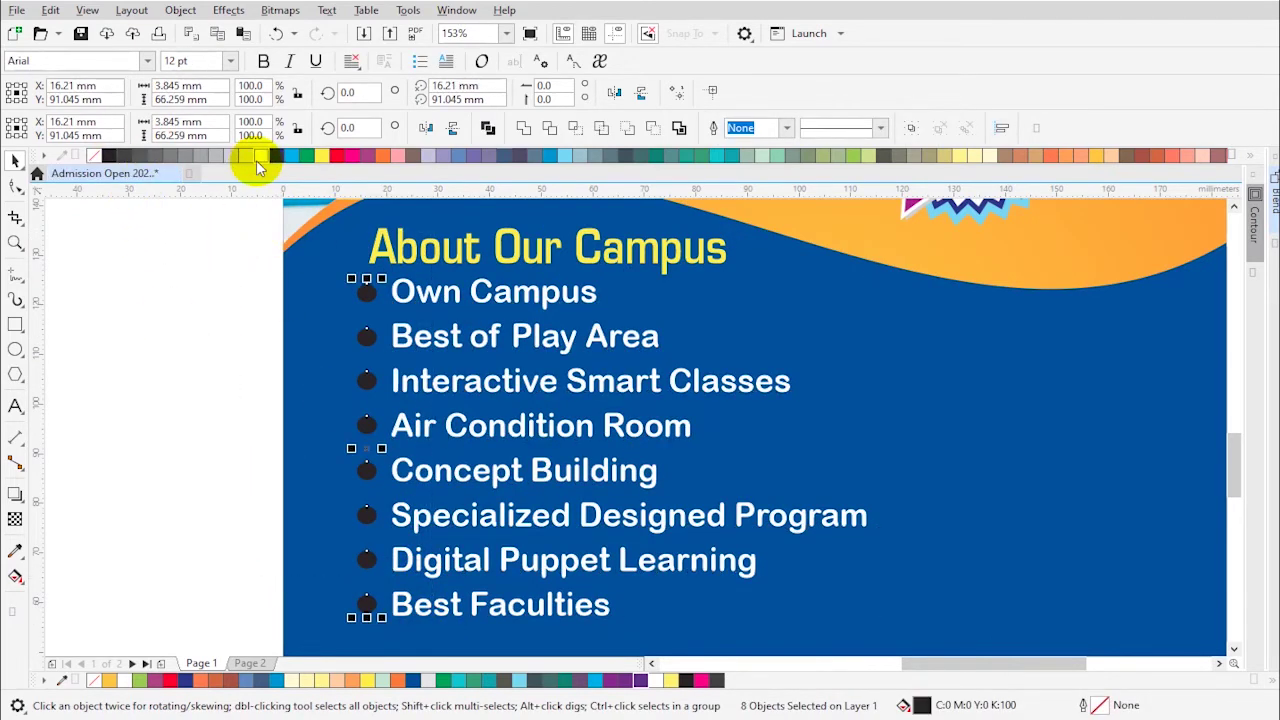
pyautogui.scroll(-4, 250, 431)
pyautogui.press('space')
pyautogui.moveTo(82, 287); pyautogui.dragTo(1000, 615)
pyautogui.press('space')
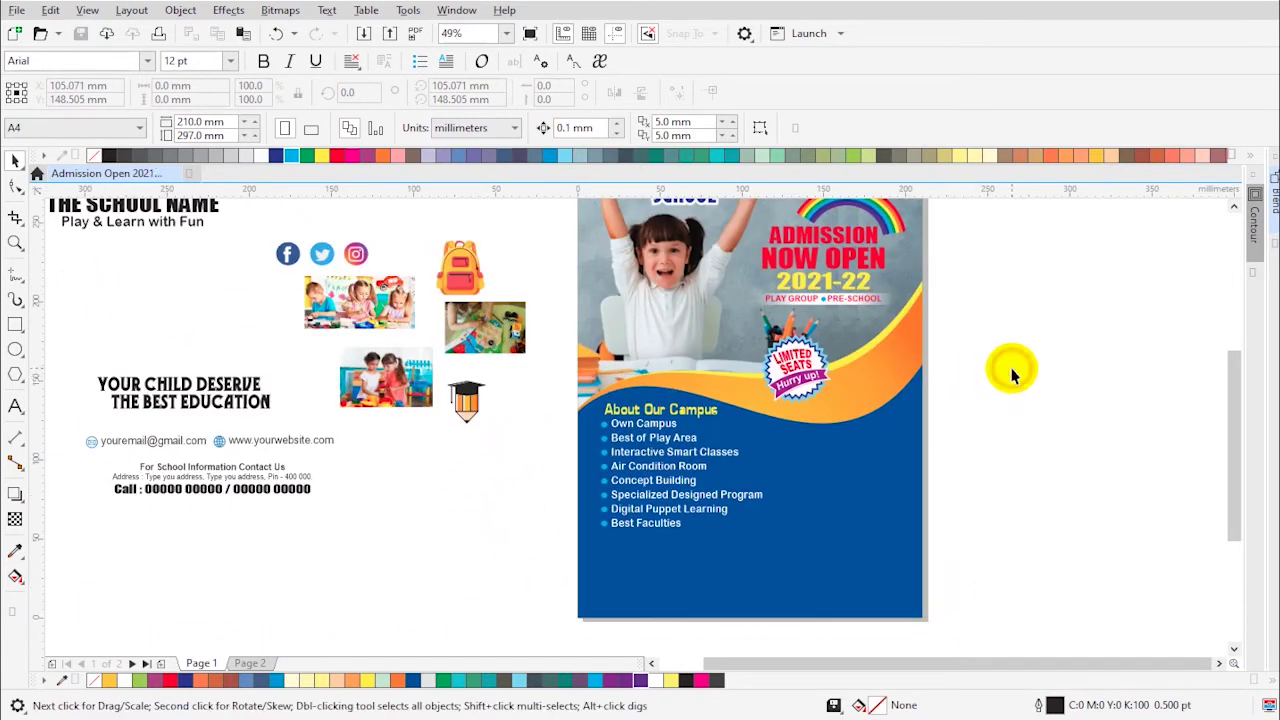
# Draw a rectangle about 49 by 33 mm on the flyer, just below the LIMITED SEATS badge
pyautogui.click(16, 325)
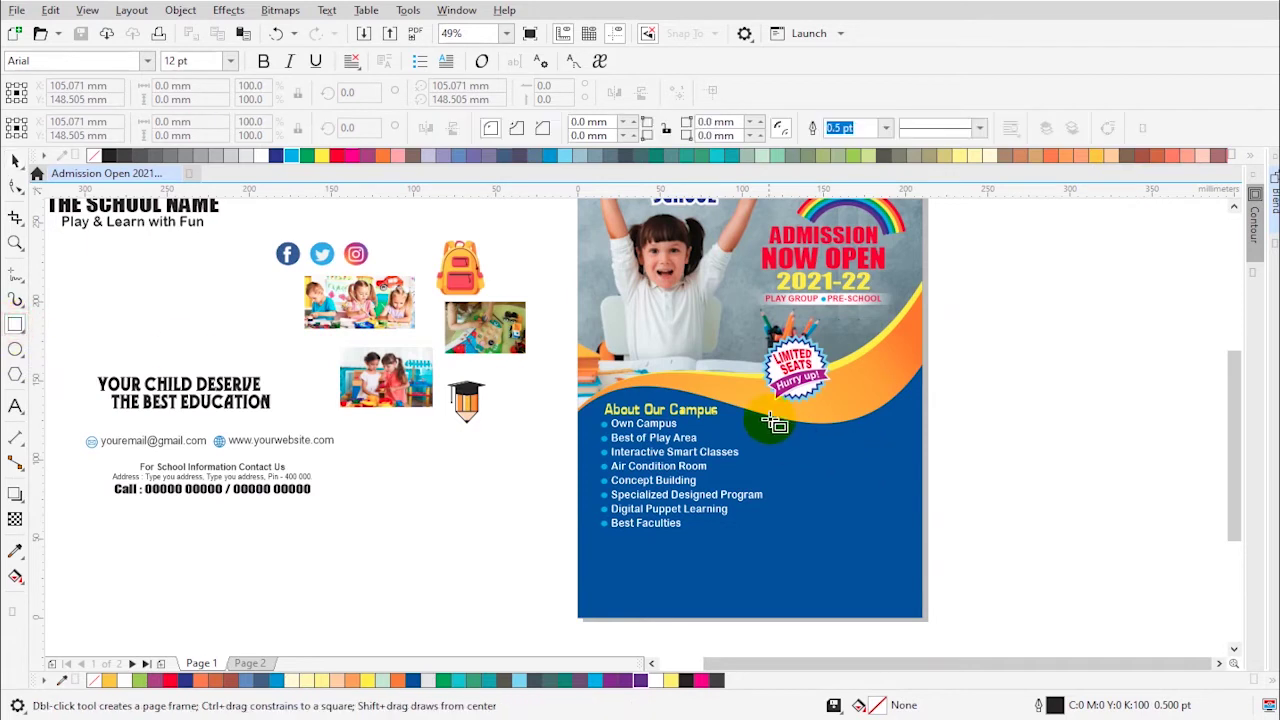
pyautogui.moveTo(767, 411); pyautogui.dragTo(851, 466)
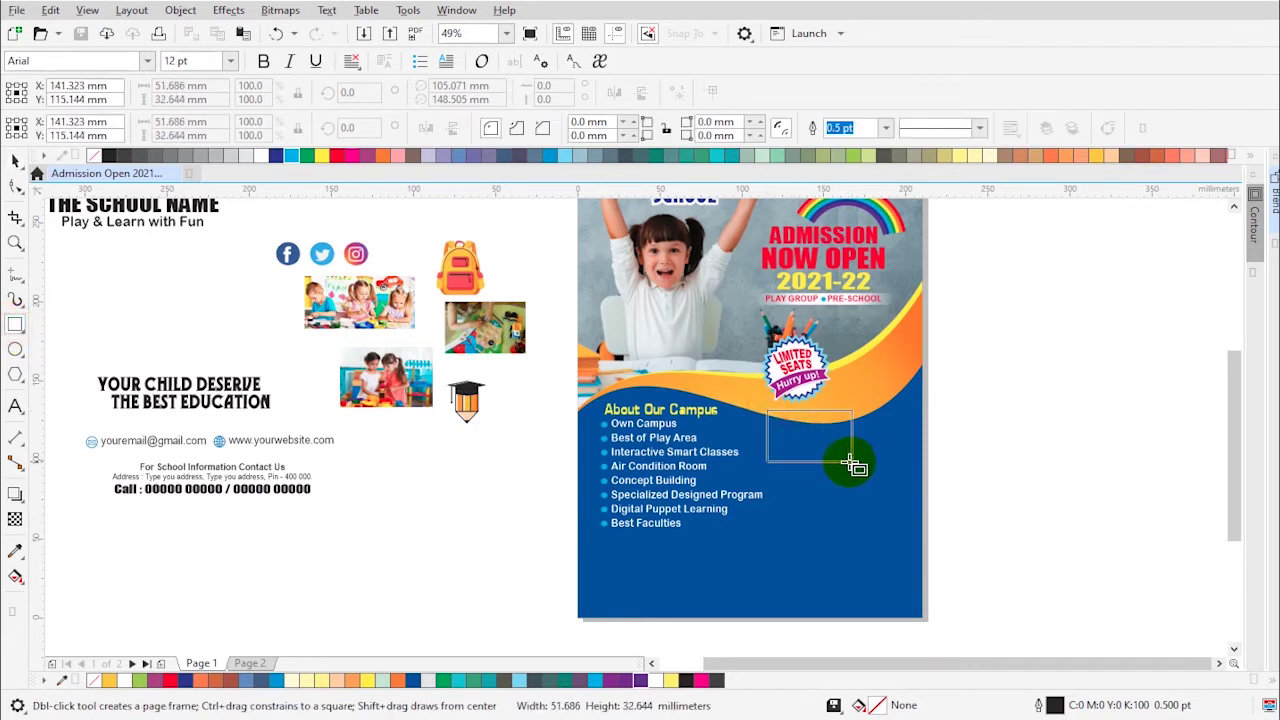
pyautogui.press('z')
pyautogui.click(766, 466)
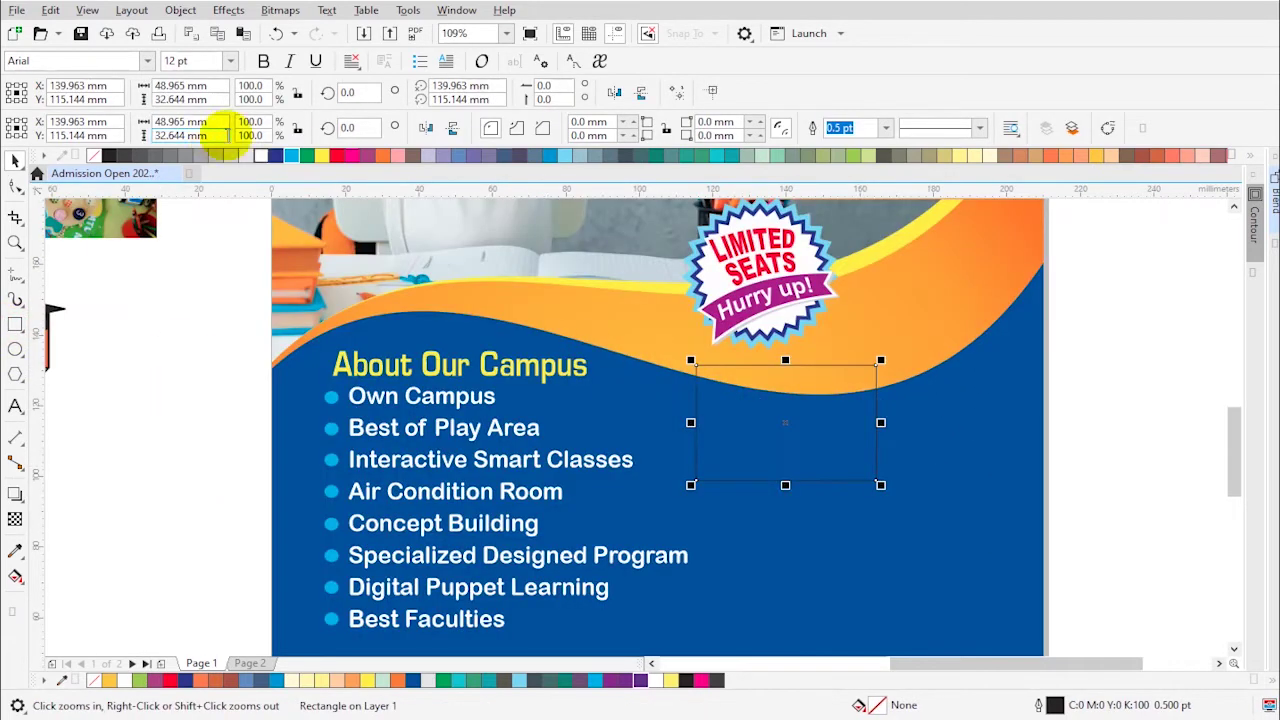
# Fill the rectangle white with no outline and round all its corners to a radius of about 3.7 mm
pyautogui.click(262, 157)
pyautogui.rightClick(95, 156)
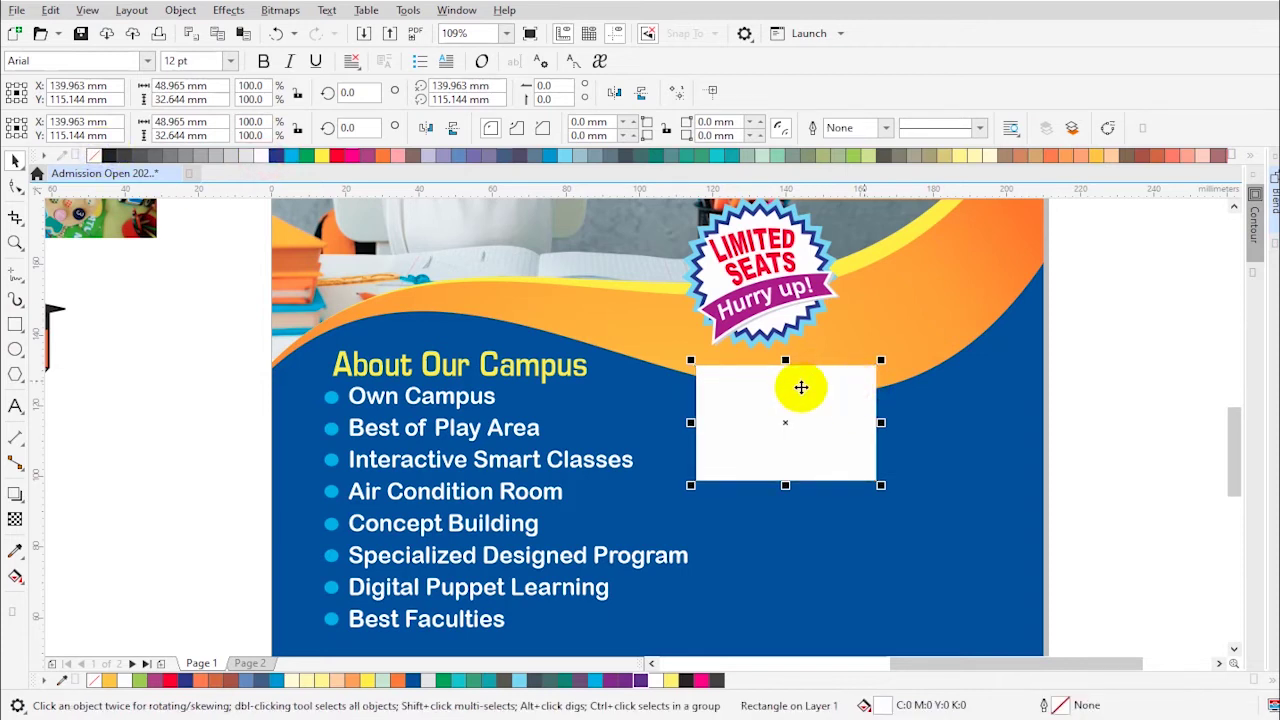
pyautogui.click(15, 185)
pyautogui.moveTo(700, 368); pyautogui.dragTo(712, 382)
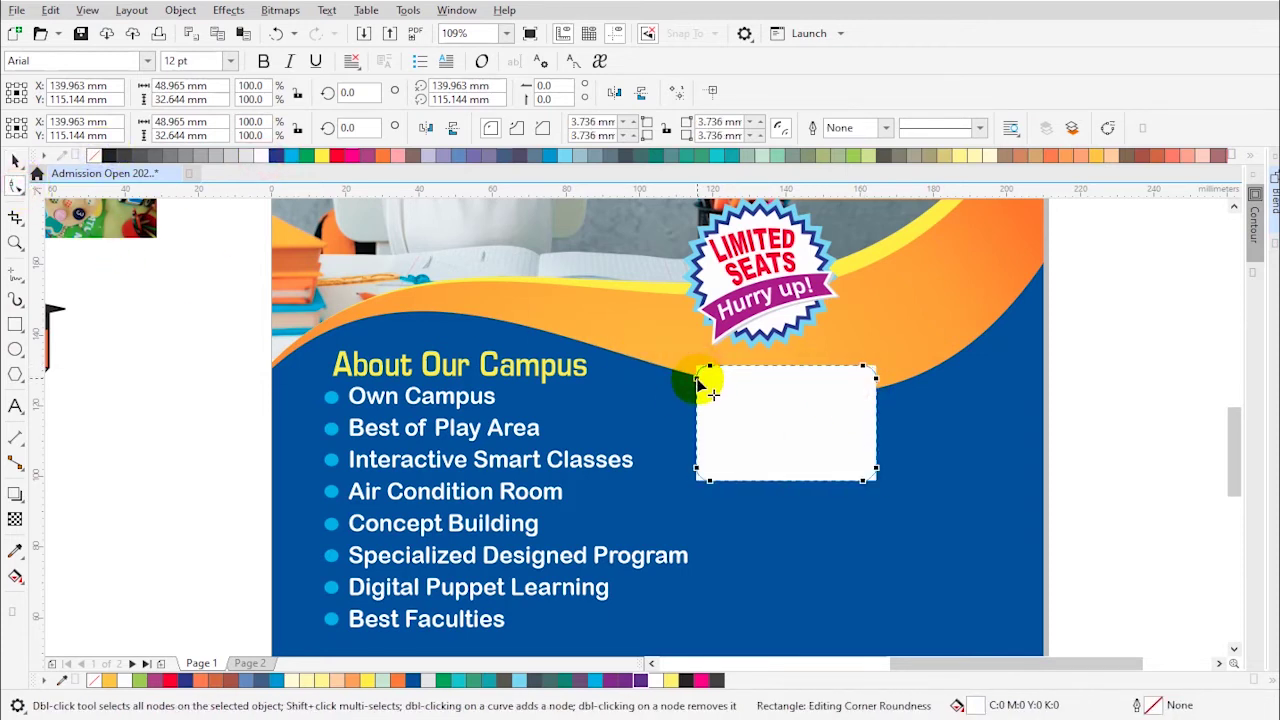